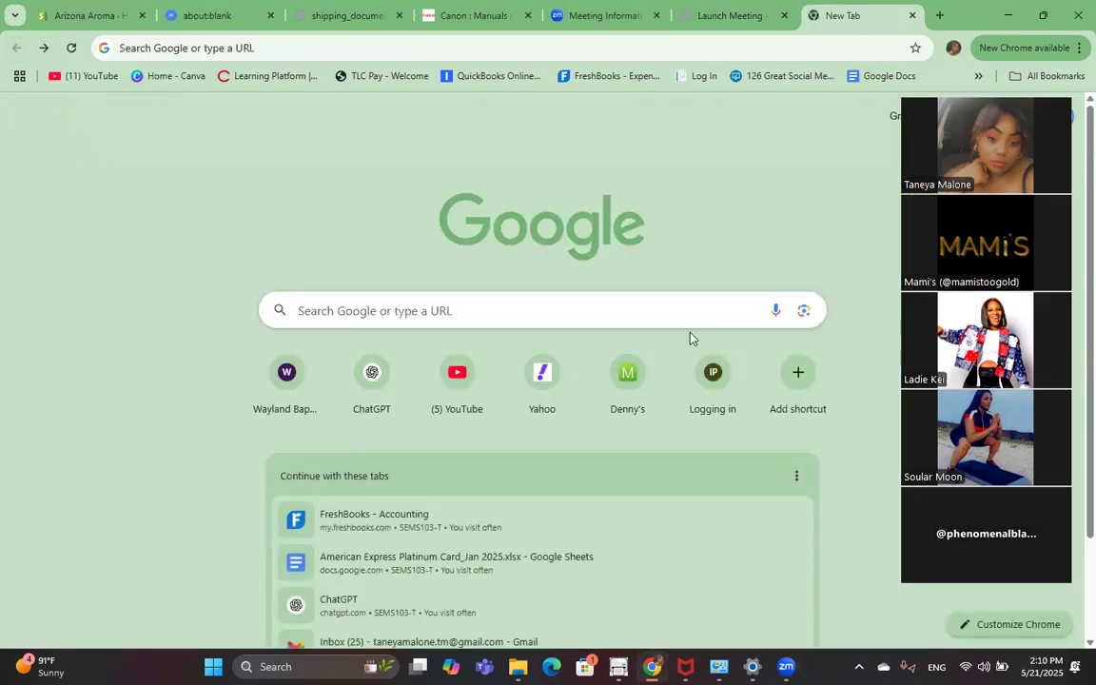
Switch to Google Forms and open the recent Sri Bala LLC form, keeping the meeting thumbnails clear of the needed content
left_click_drag(428, 133, 217, 140)
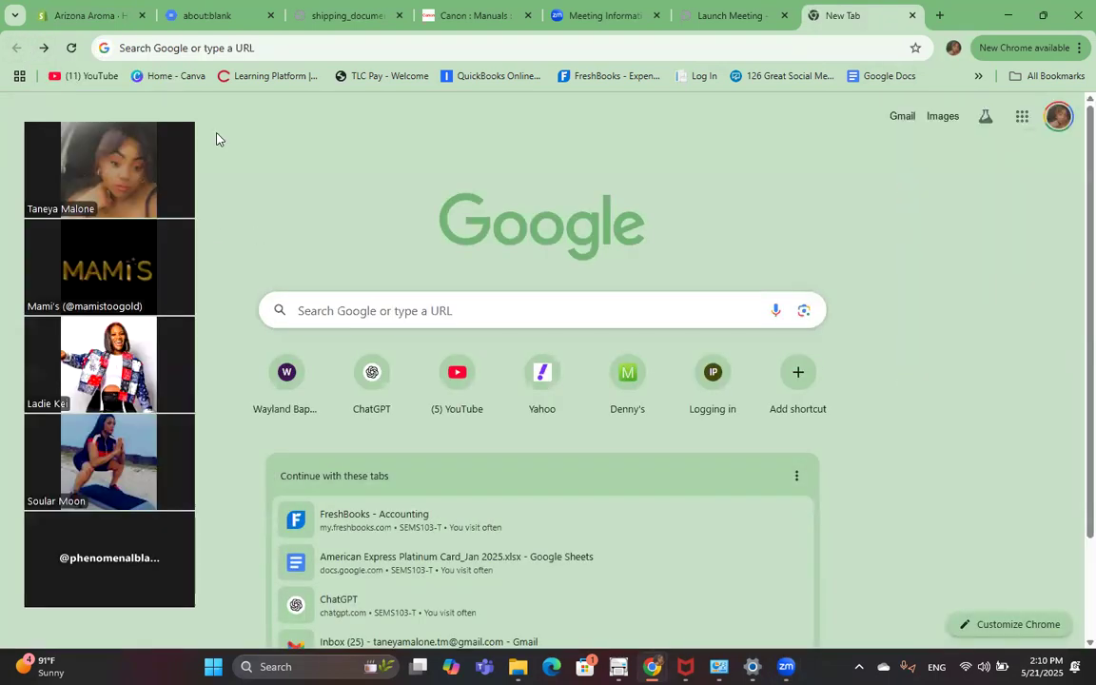
left_click(1027, 116)
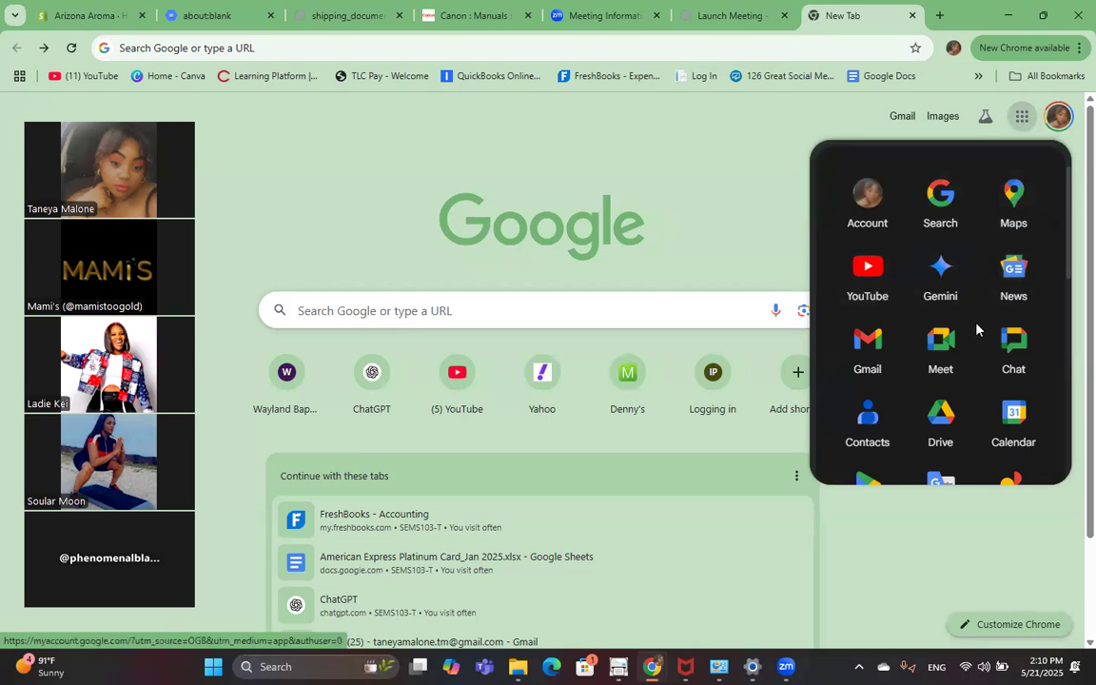
scroll(976, 329, "down", 5)
scroll(976, 329, "down", 3)
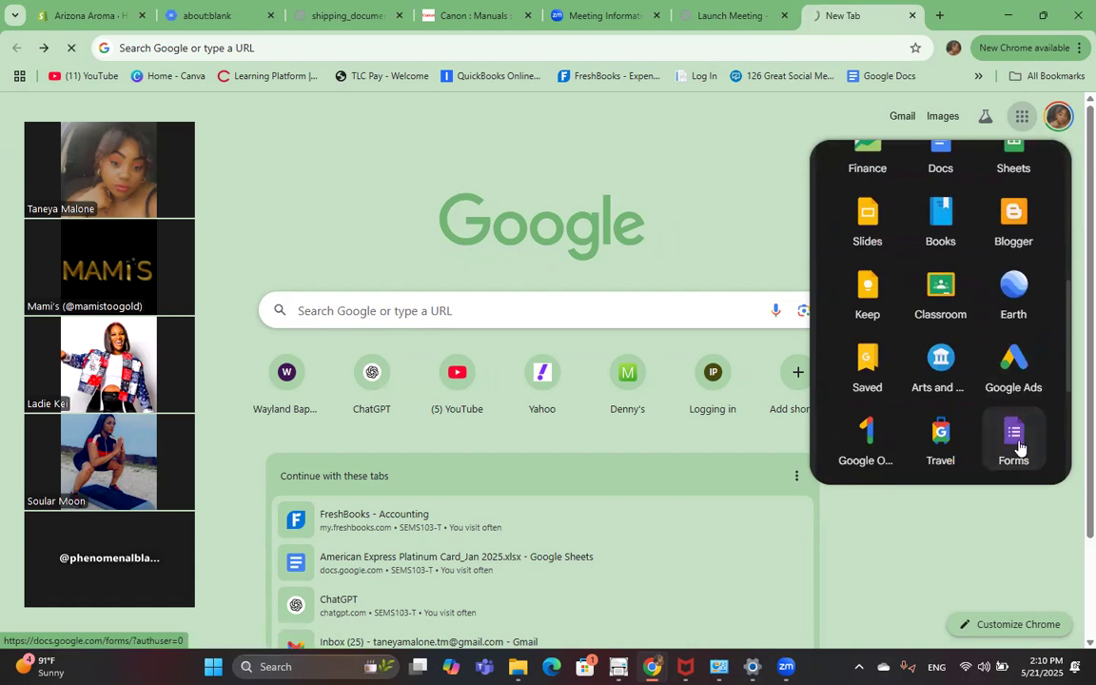
left_click(1018, 443)
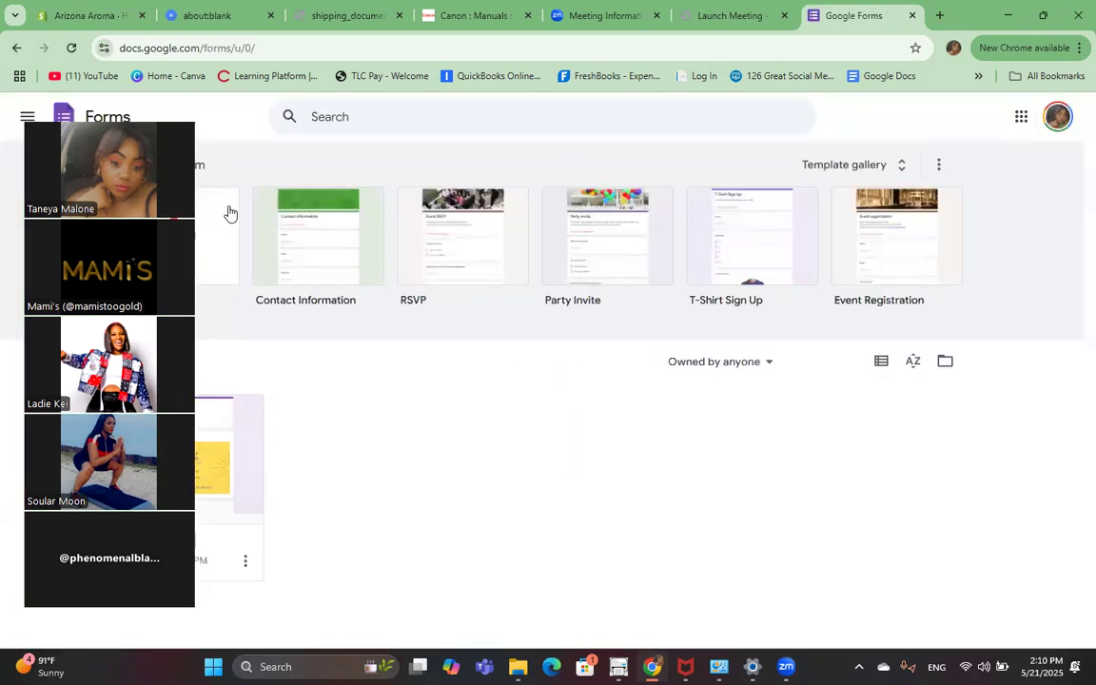
left_click_drag(175, 195, 1052, 208)
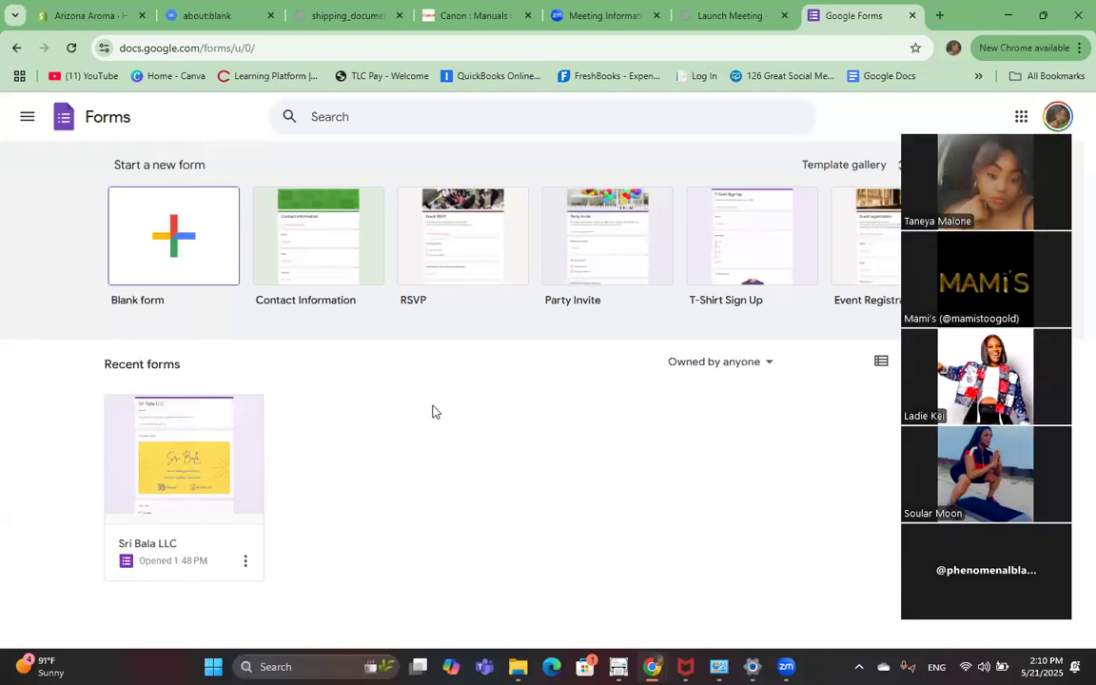
left_click(243, 486)
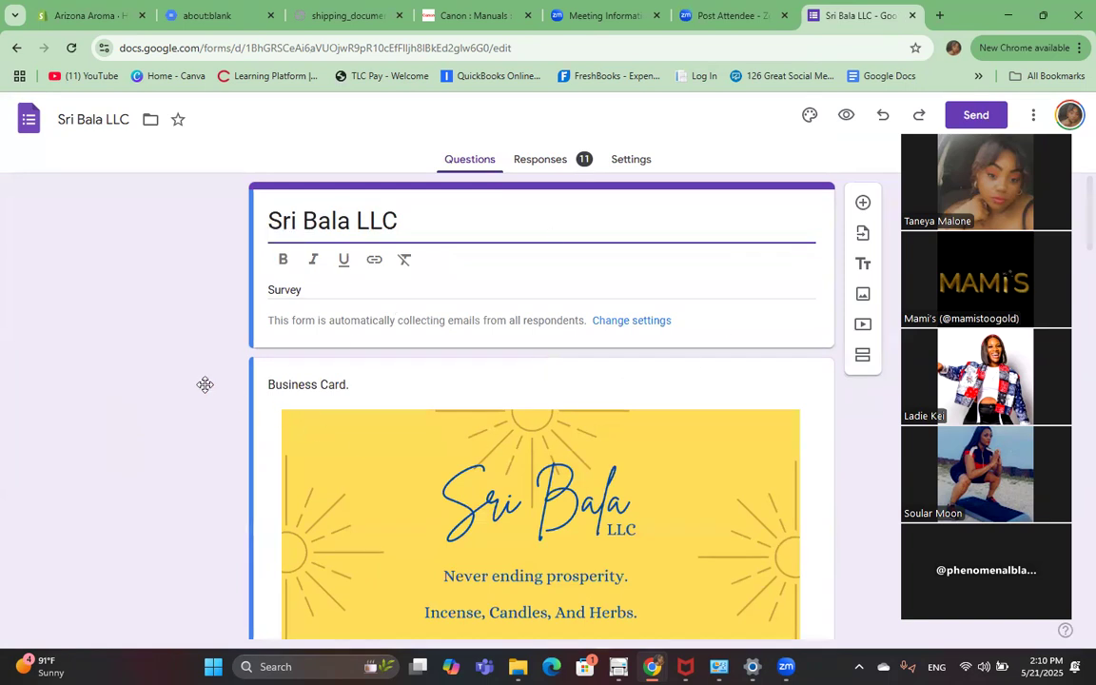
Review the form's business card image and its product choice, gender, age group, calming scent and focus scent questions
scroll(201, 382, "down", 3)
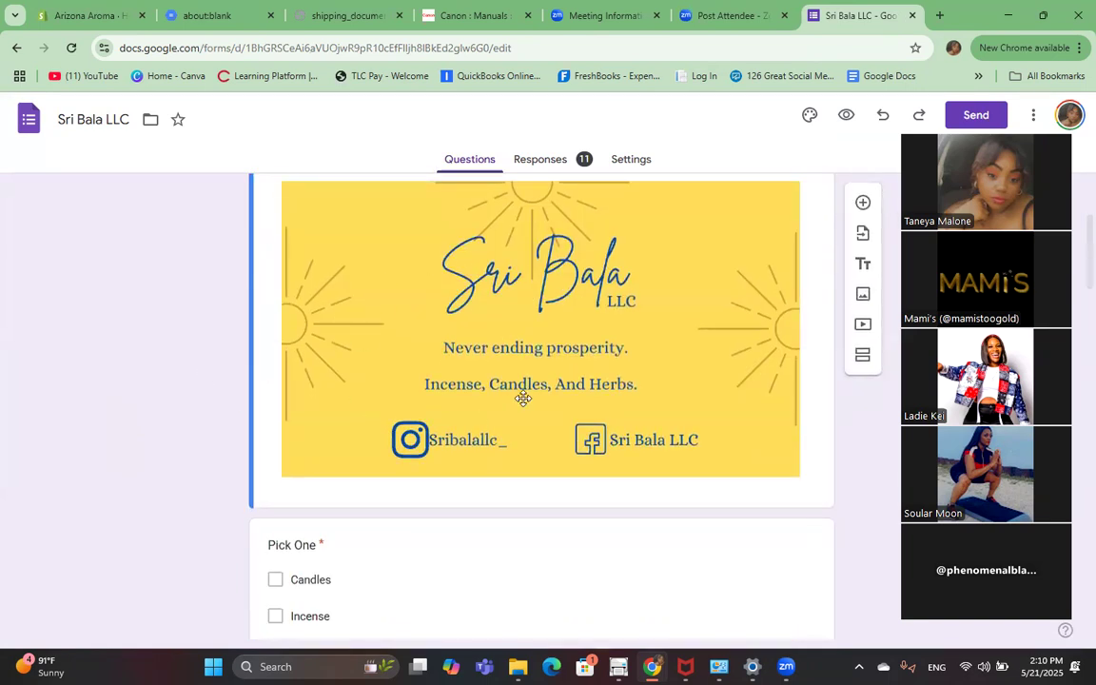
scroll(522, 398, "up", 1)
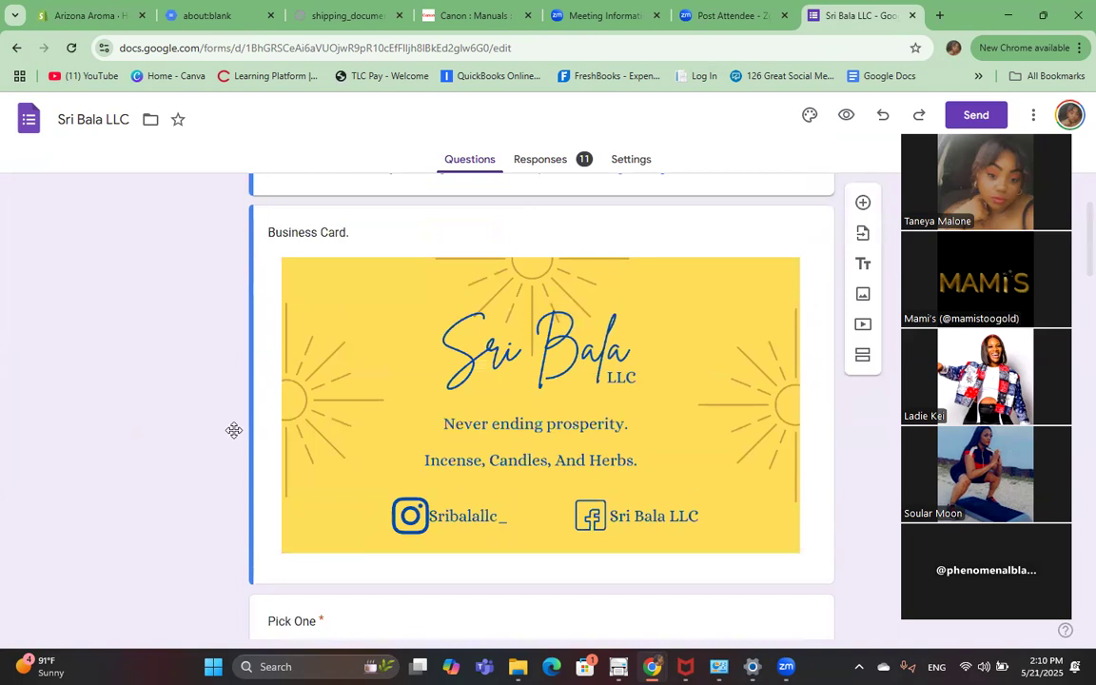
scroll(234, 430, "down", 5)
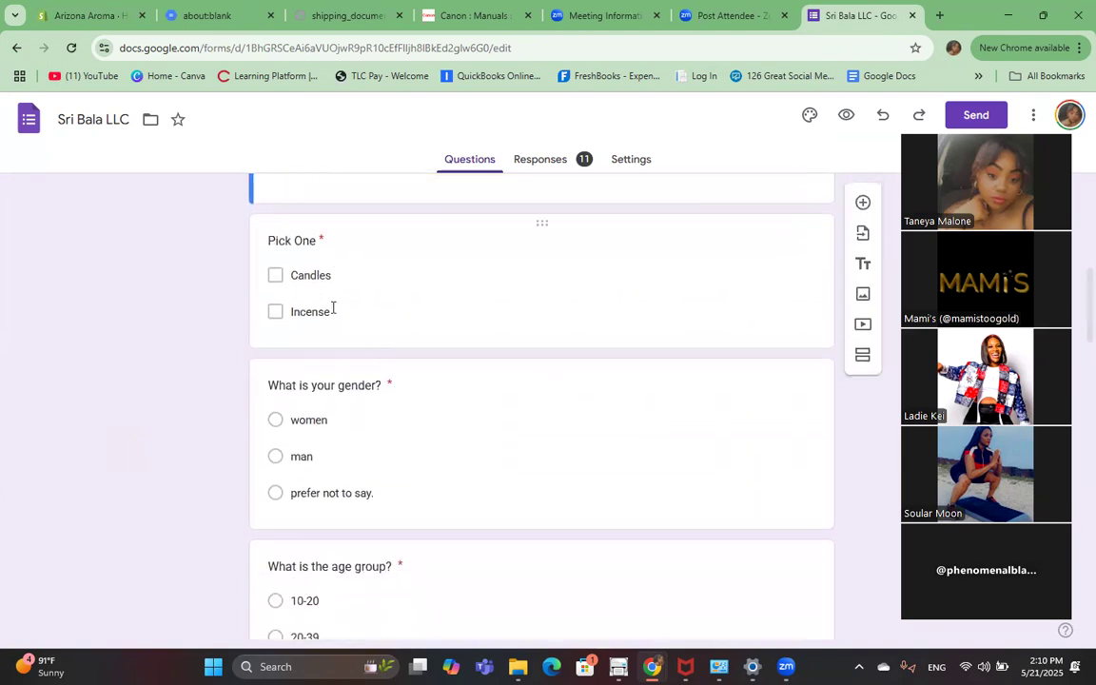
scroll(384, 350, "down", 1)
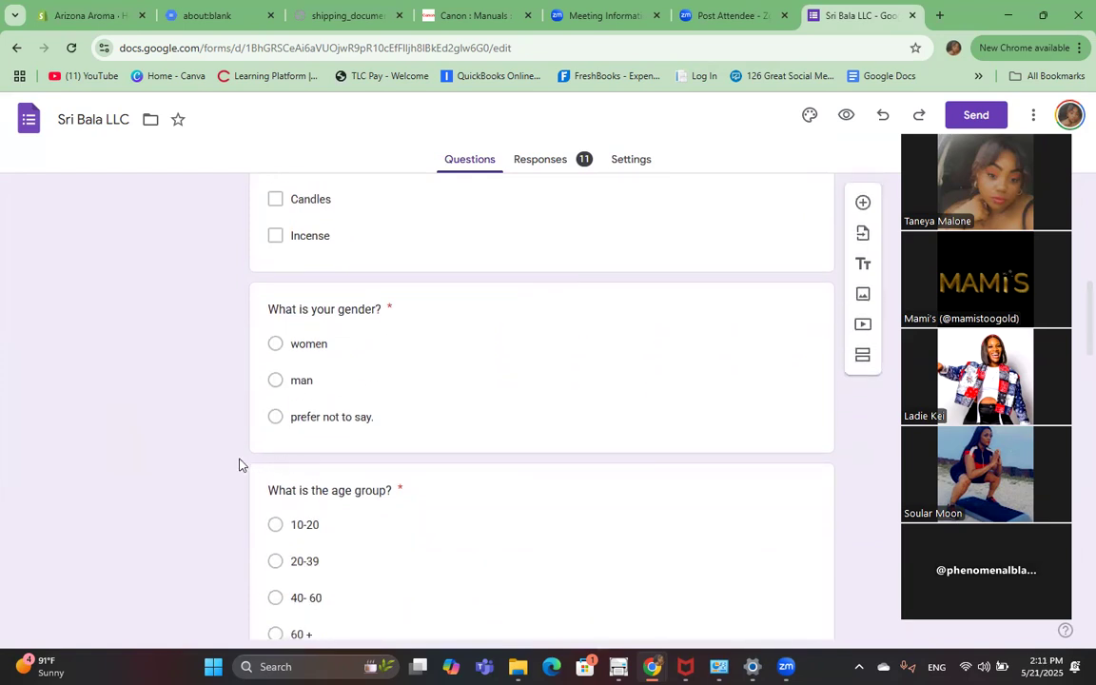
scroll(220, 464, "down", 3)
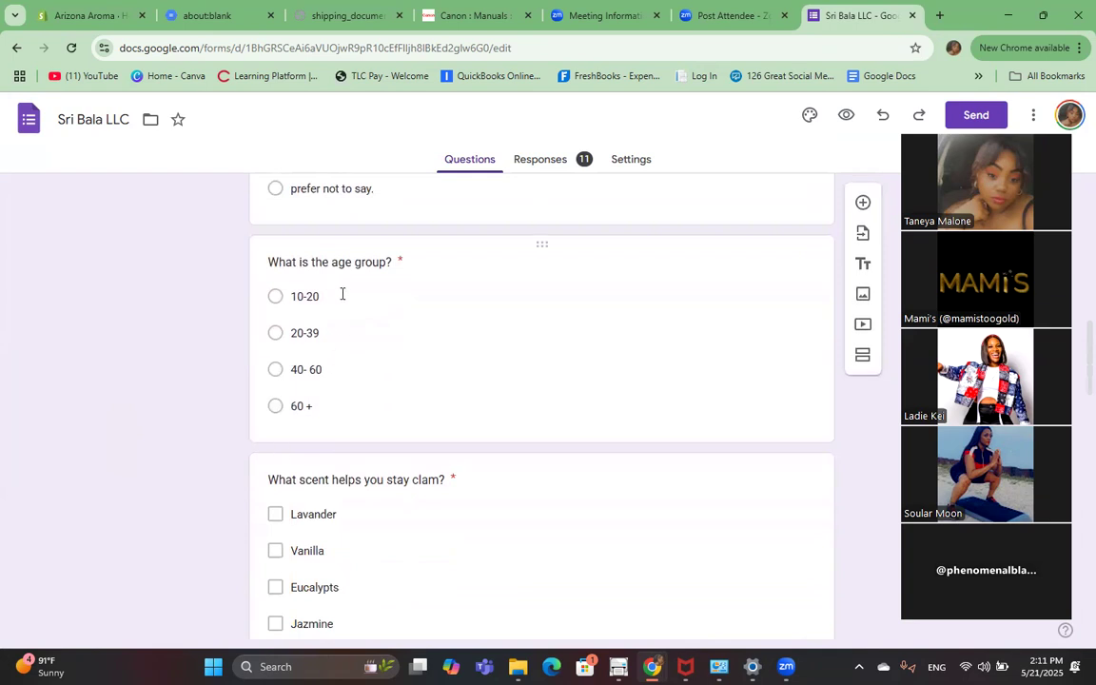
scroll(195, 459, "down", 2)
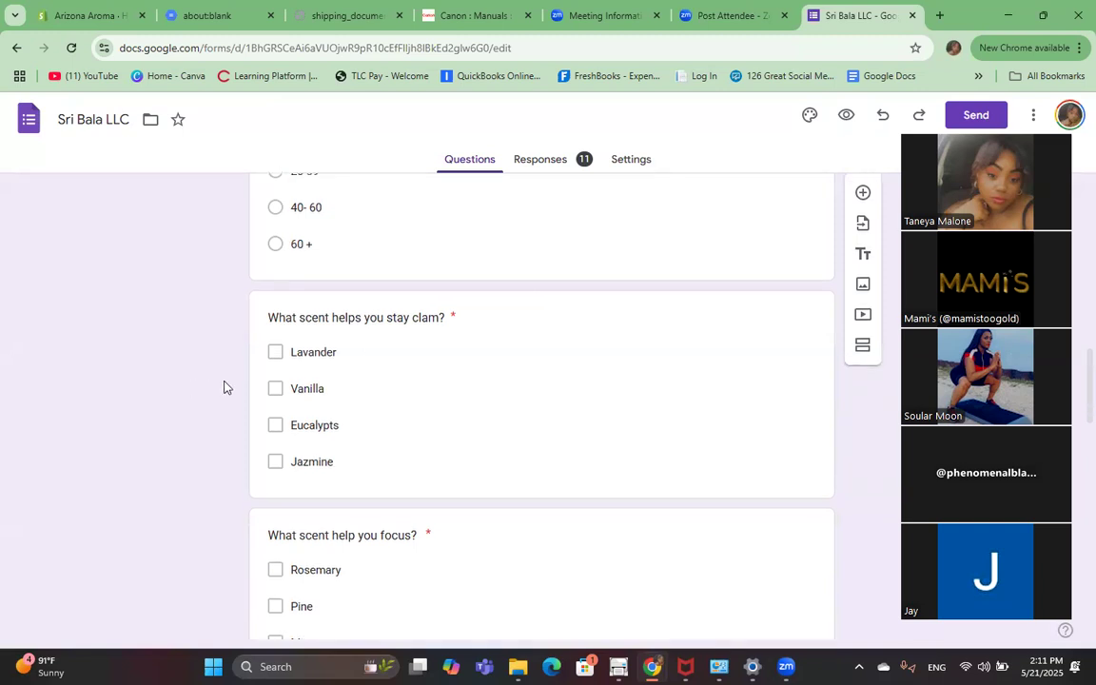
scroll(226, 382, "down", 2)
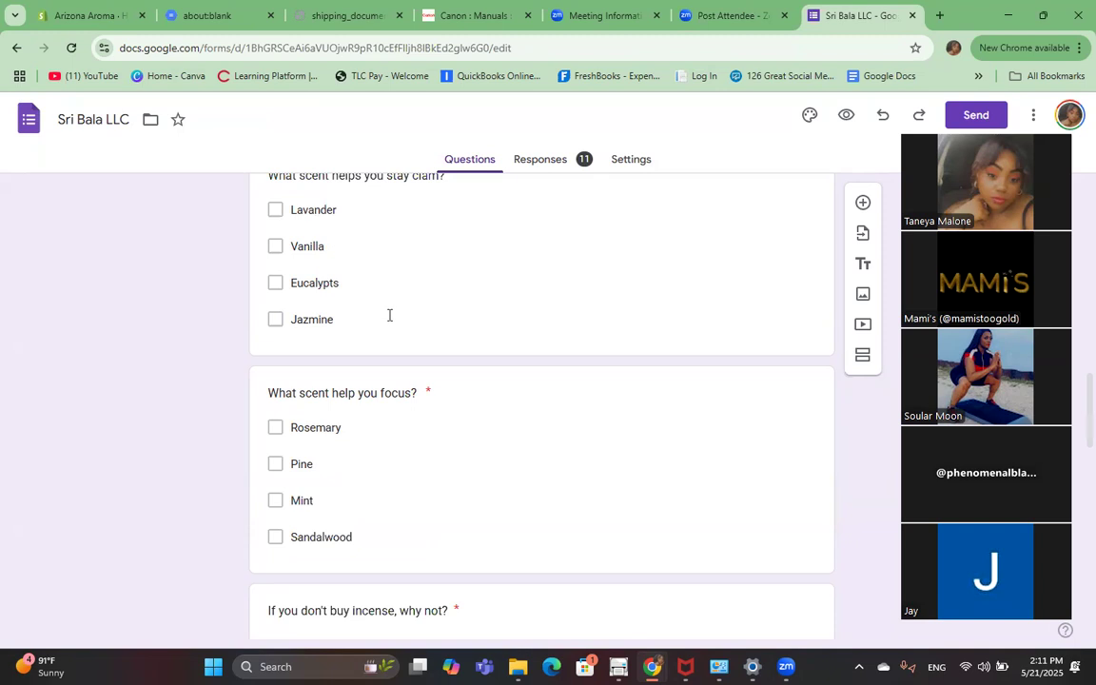
scroll(389, 315, "down", 1)
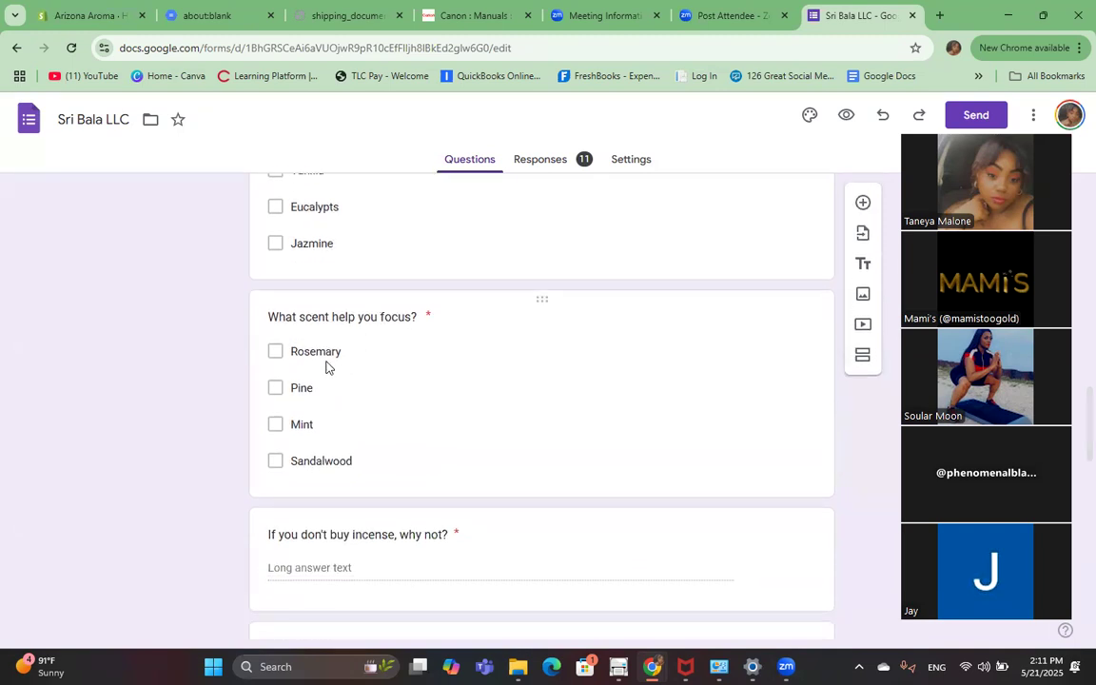
scroll(342, 305, "down", 1)
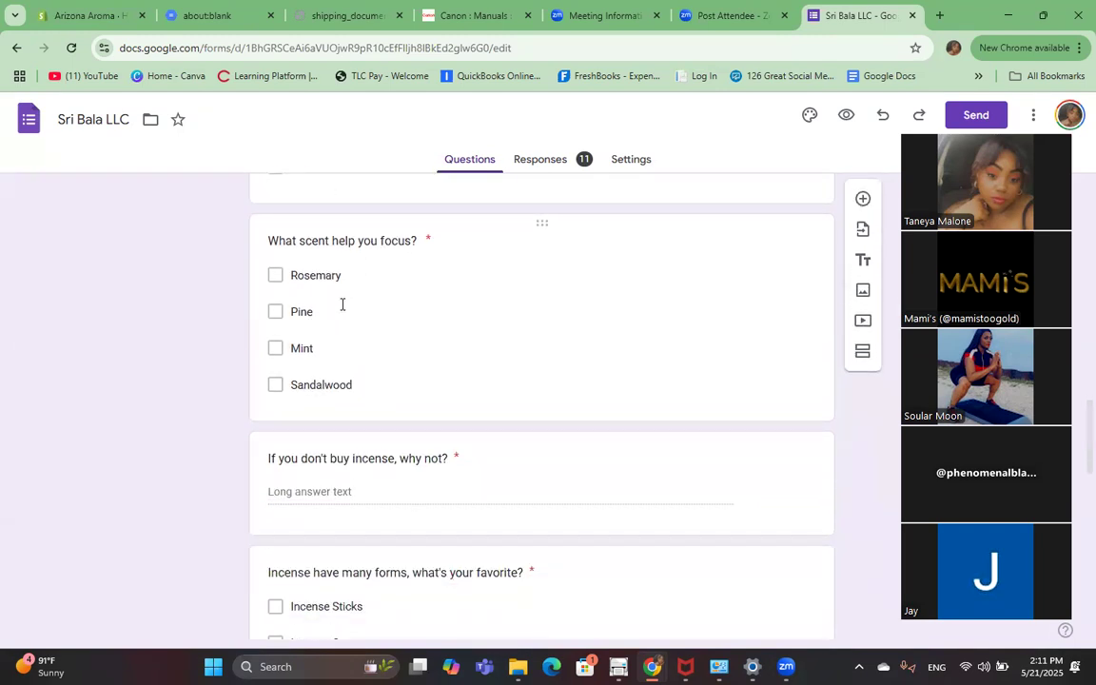
scroll(369, 403, "down", 1)
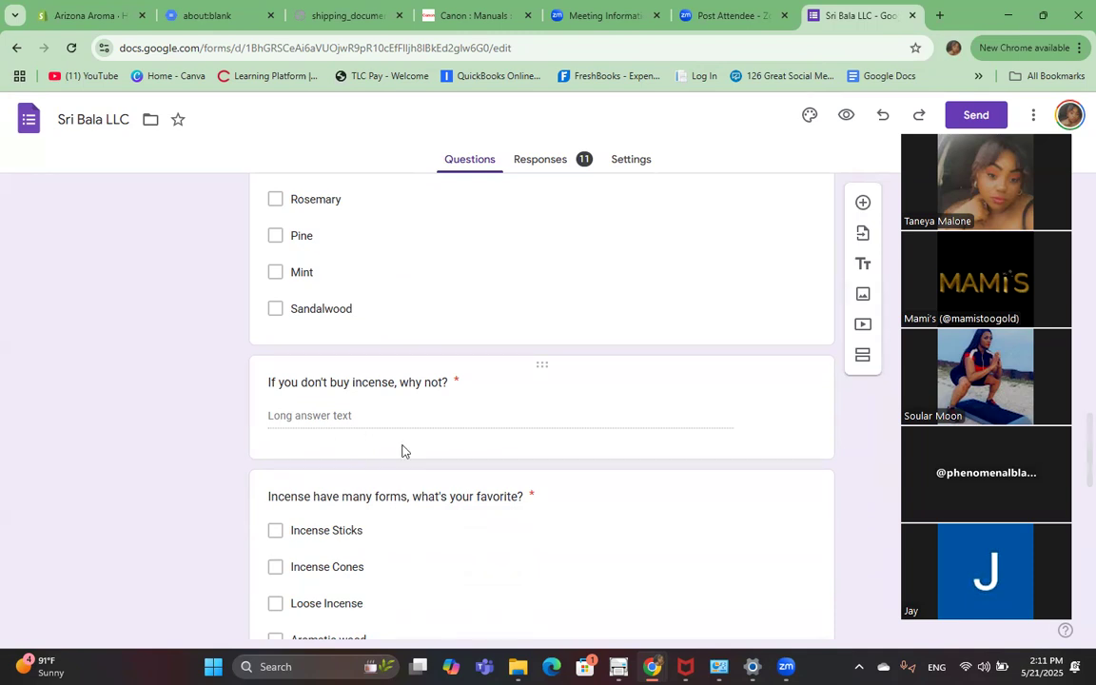
Review the remaining survey questions on incense forms, home scents, stick and candle prices, reasons for not buying, and email contact
scroll(449, 458, "down", 2)
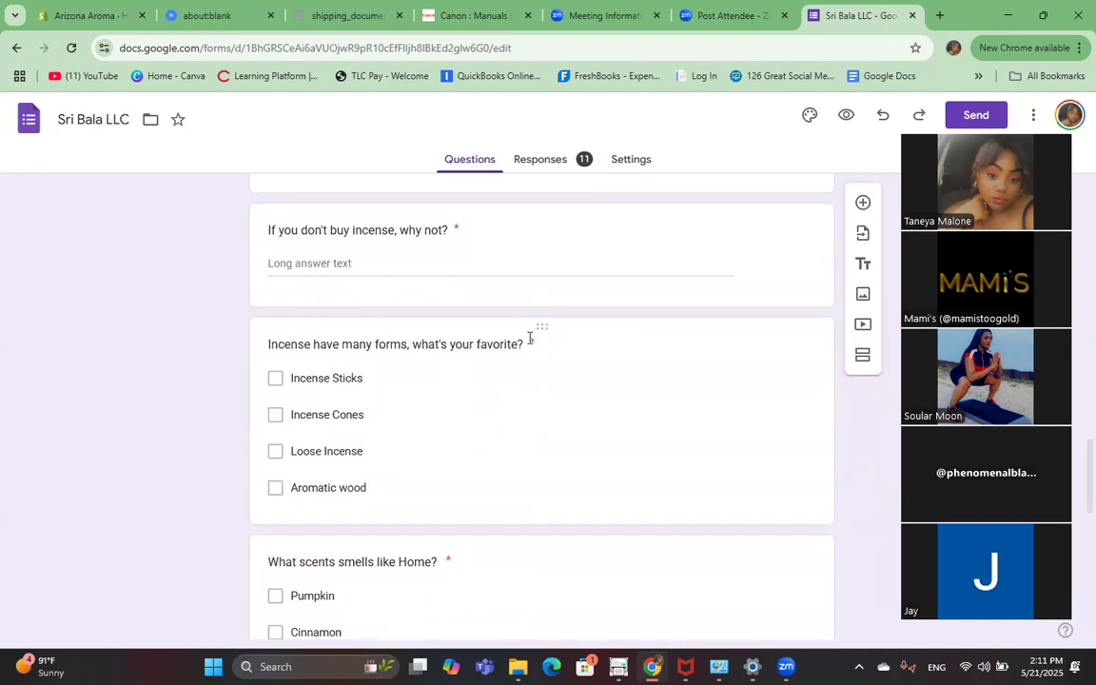
scroll(314, 385, "up", 2)
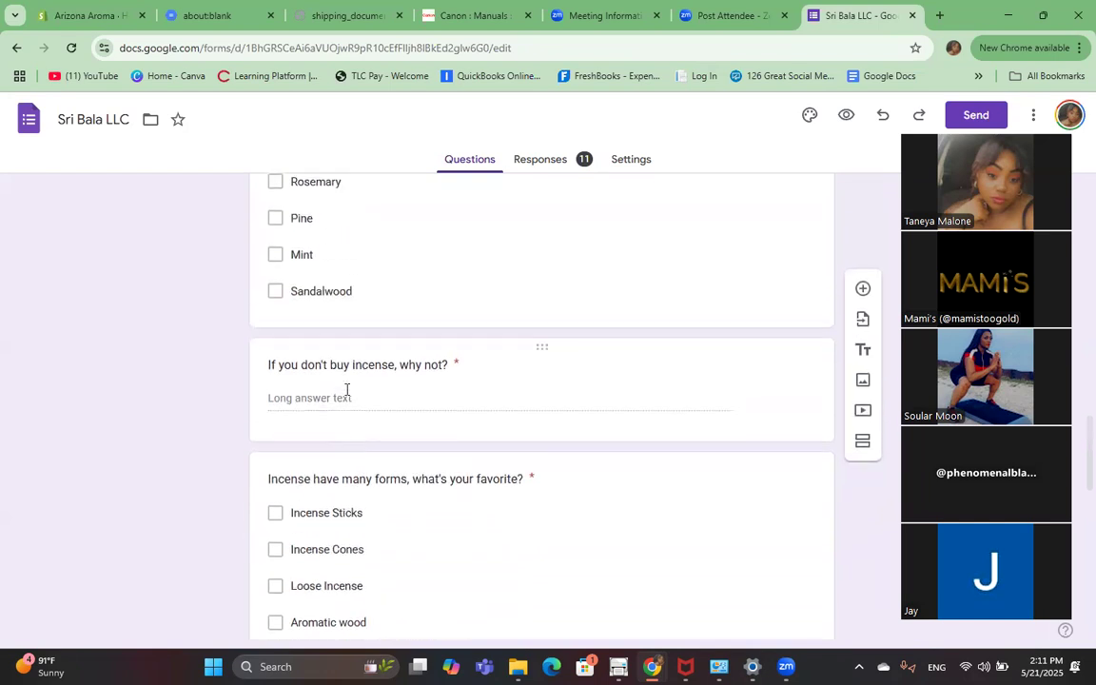
scroll(346, 389, "up", 3)
scroll(349, 384, "down", 1)
scroll(349, 384, "down", 5)
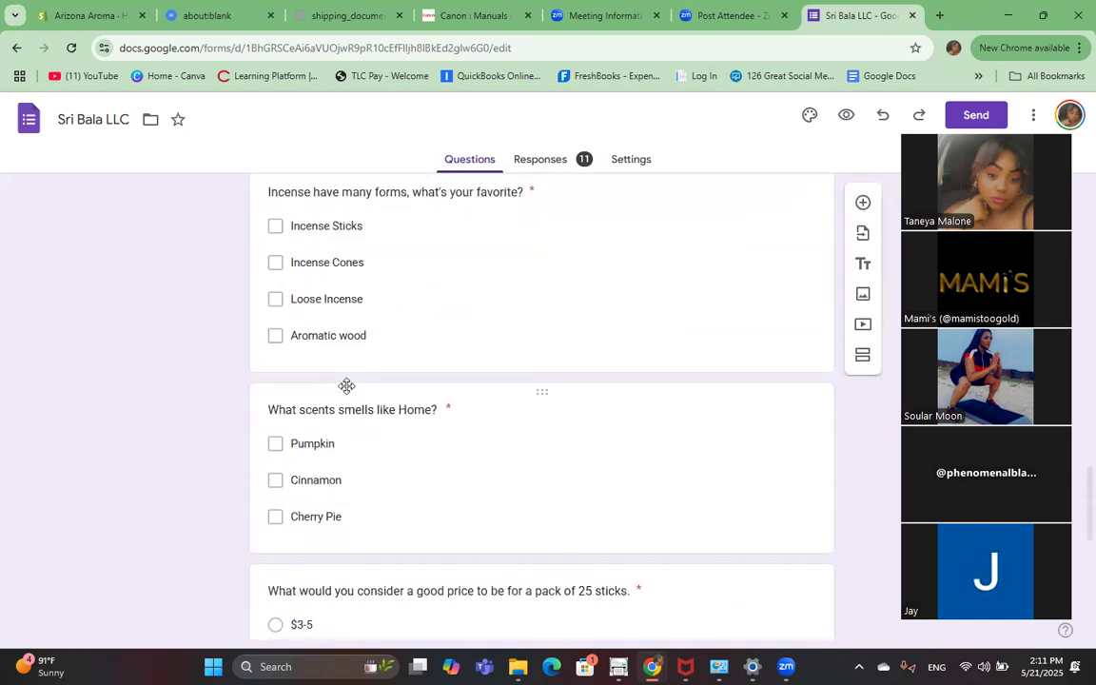
scroll(348, 389, "up", 1)
scroll(388, 488, "down", 2)
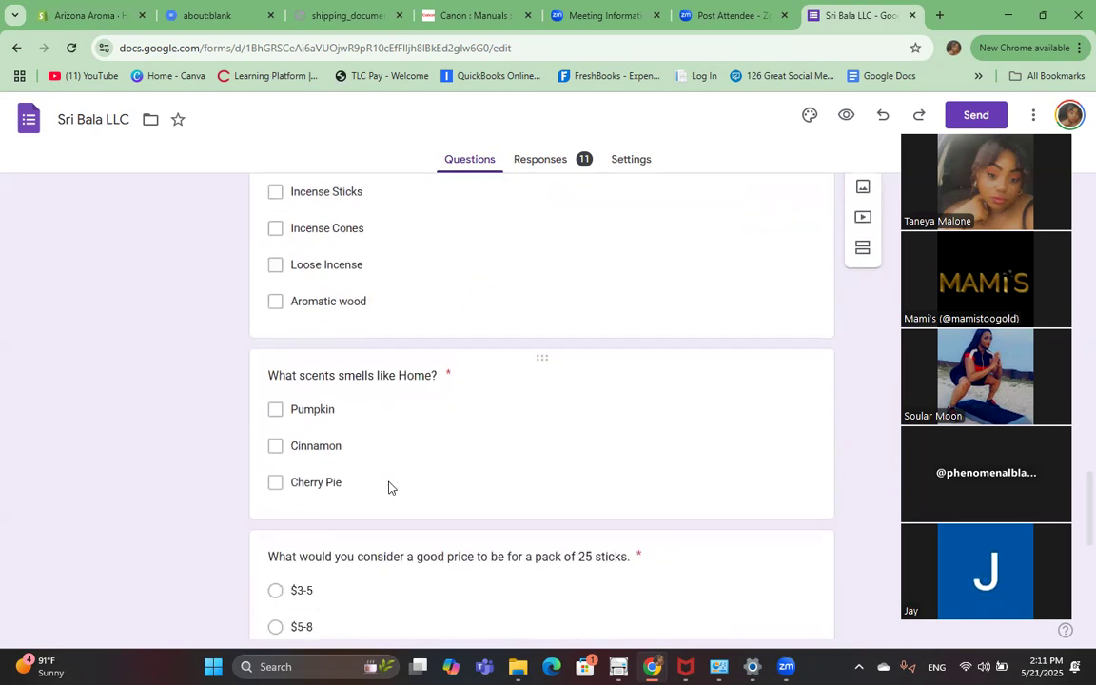
scroll(535, 528, "down", 3)
scroll(535, 532, "down", 3)
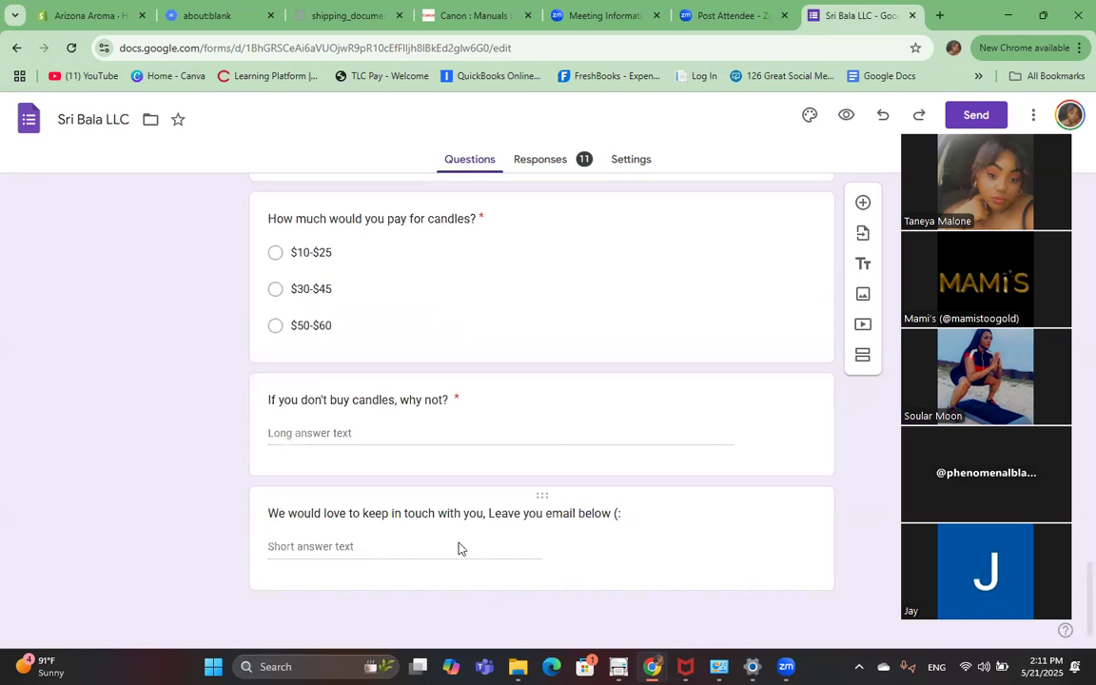
scroll(514, 542, "up", 5)
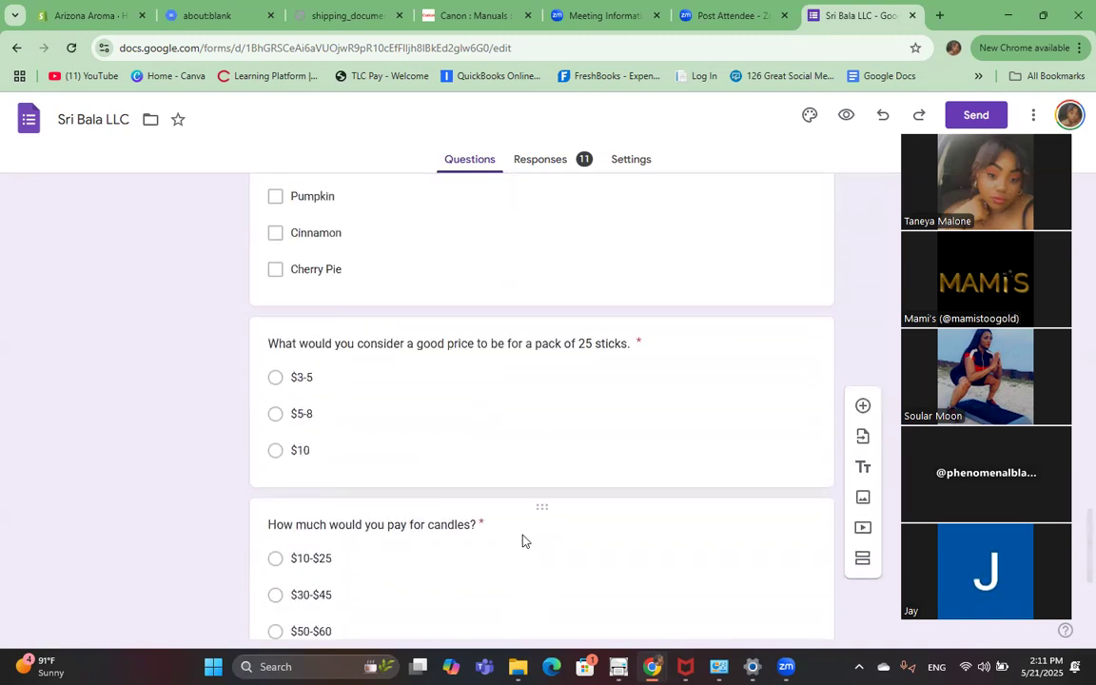
View the form's response summary, look back at its questions, and return to the responses
left_click(543, 162)
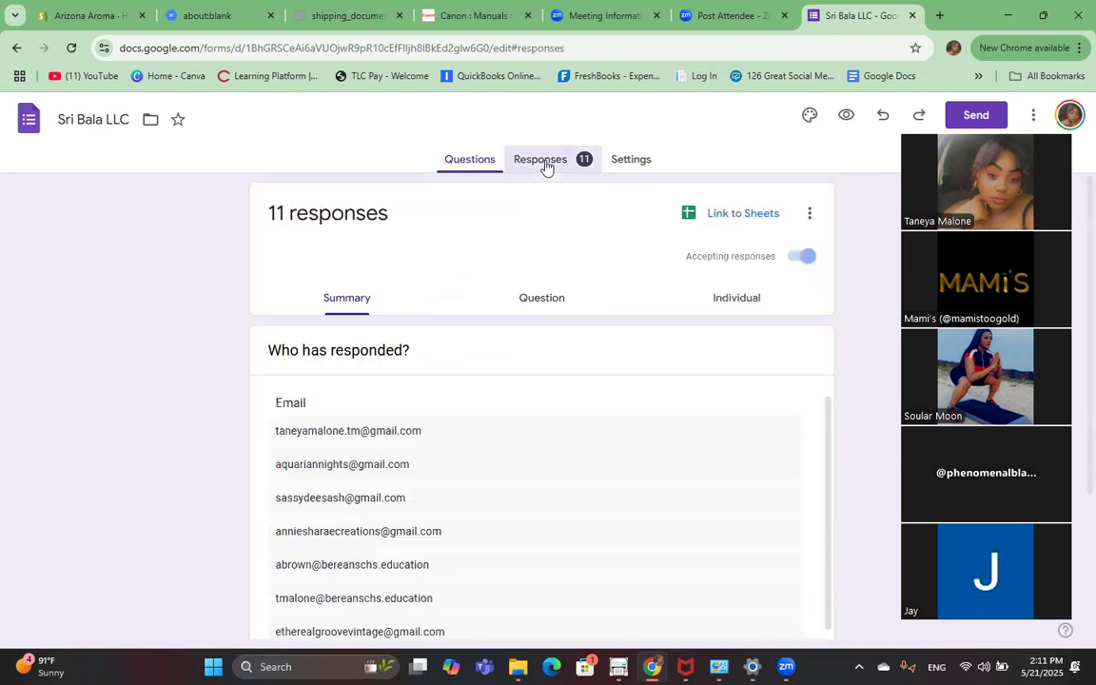
scroll(453, 401, "down", 2)
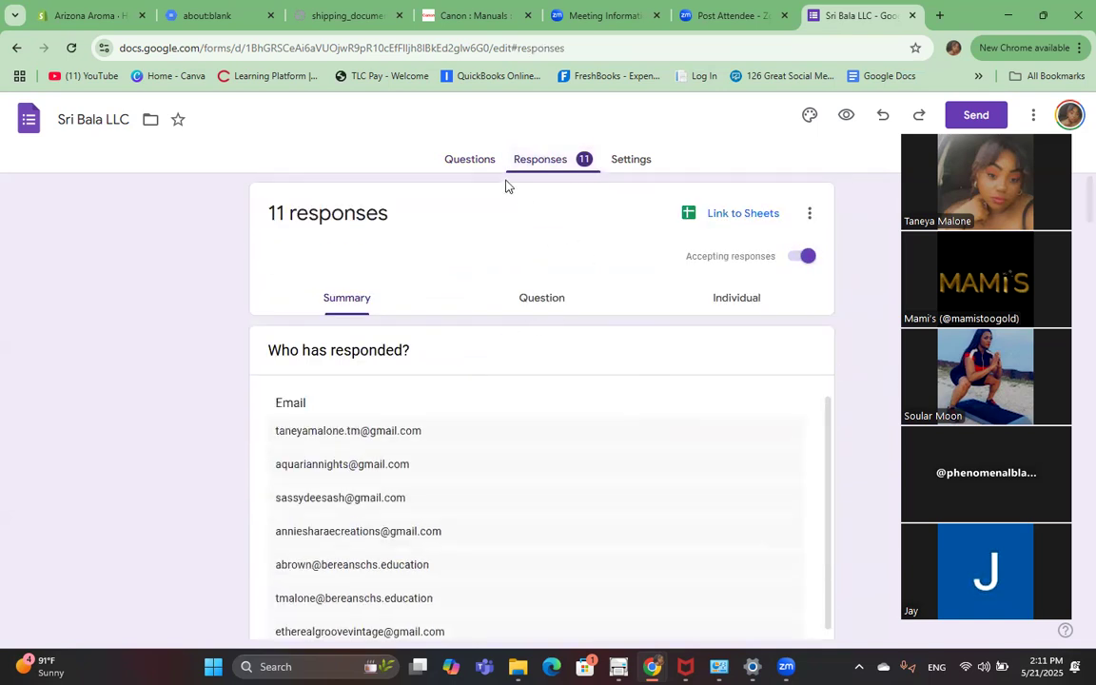
scroll(857, 369, "down", 1)
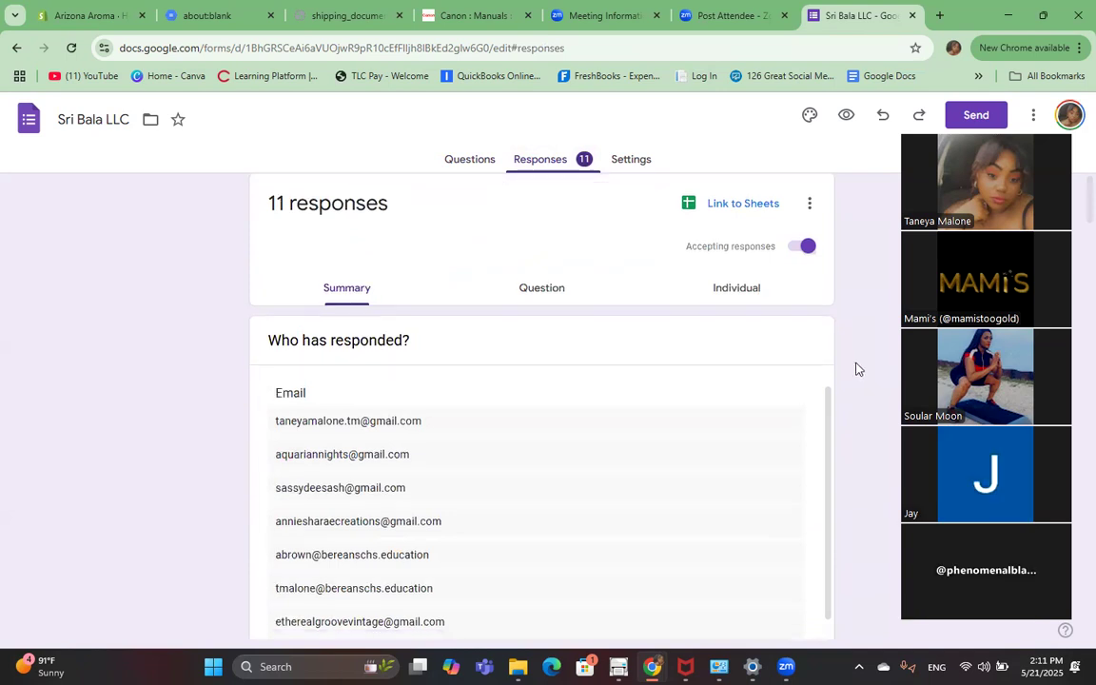
scroll(858, 369, "up", 1)
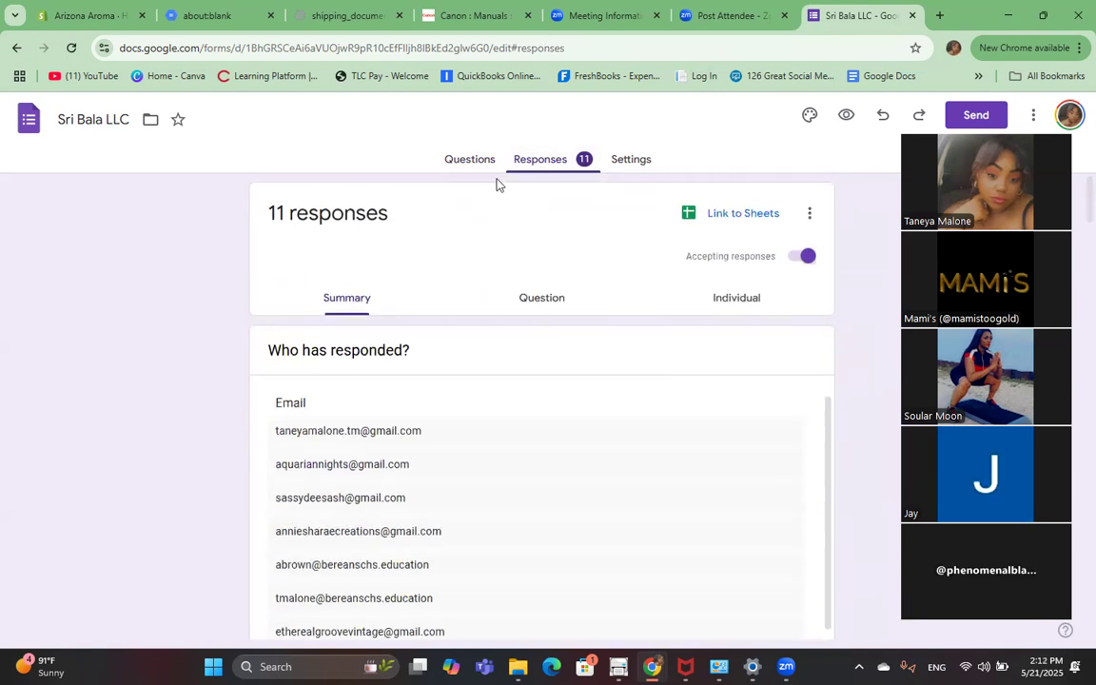
left_click(461, 161)
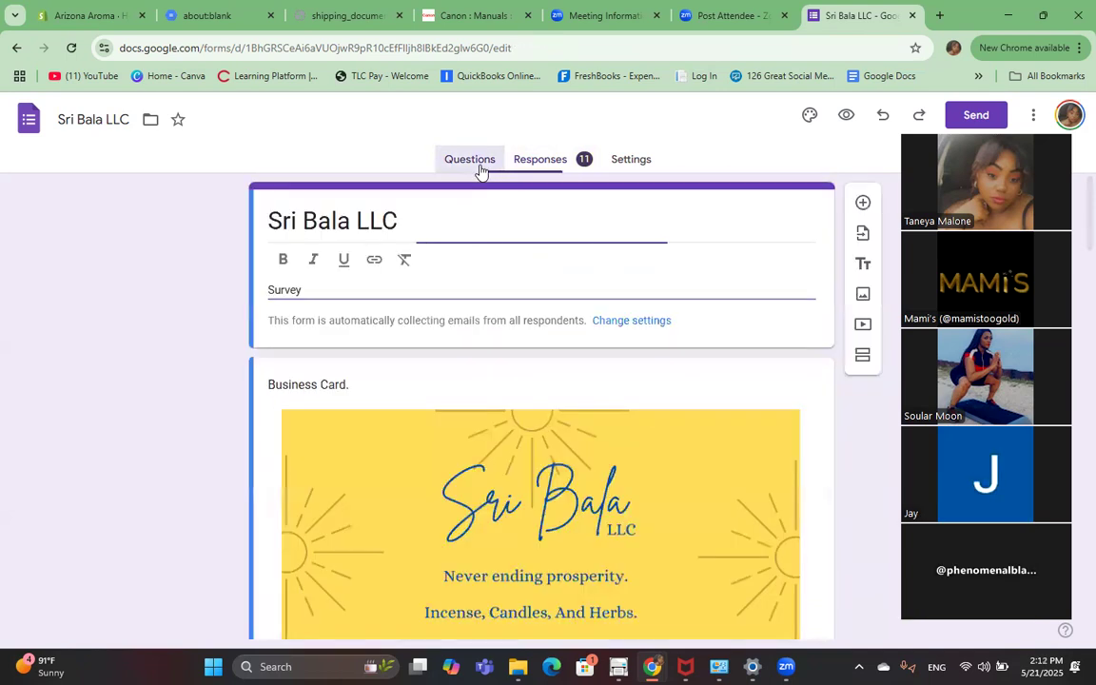
left_click(543, 161)
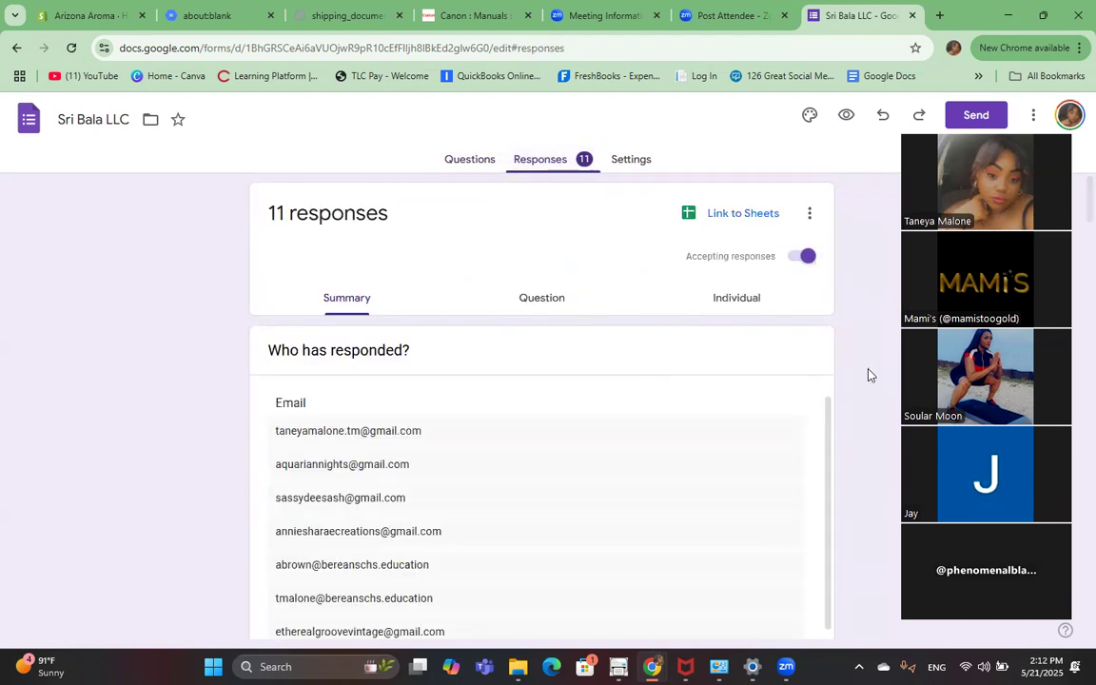
Examine the list of respondents' emails and the "Pick One" chart comparing candles and incense in the response summary
scroll(877, 374, "down", 1)
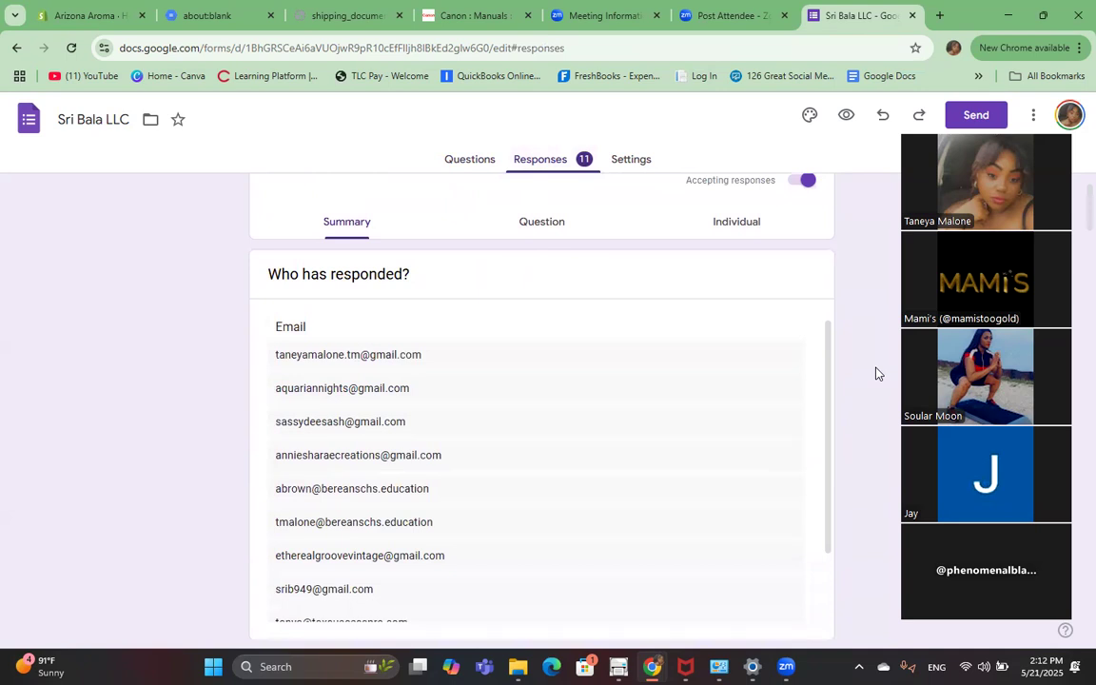
scroll(877, 374, "down", 2)
scroll(749, 340, "down", 1)
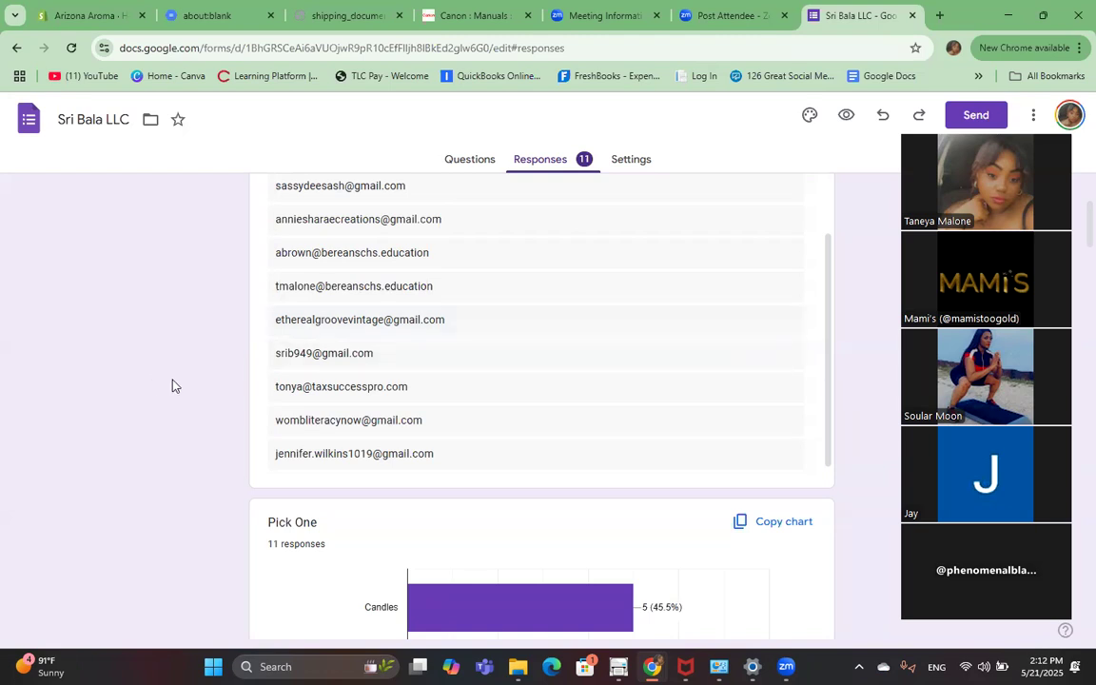
scroll(172, 385, "down", 1)
scroll(172, 385, "down", 1)
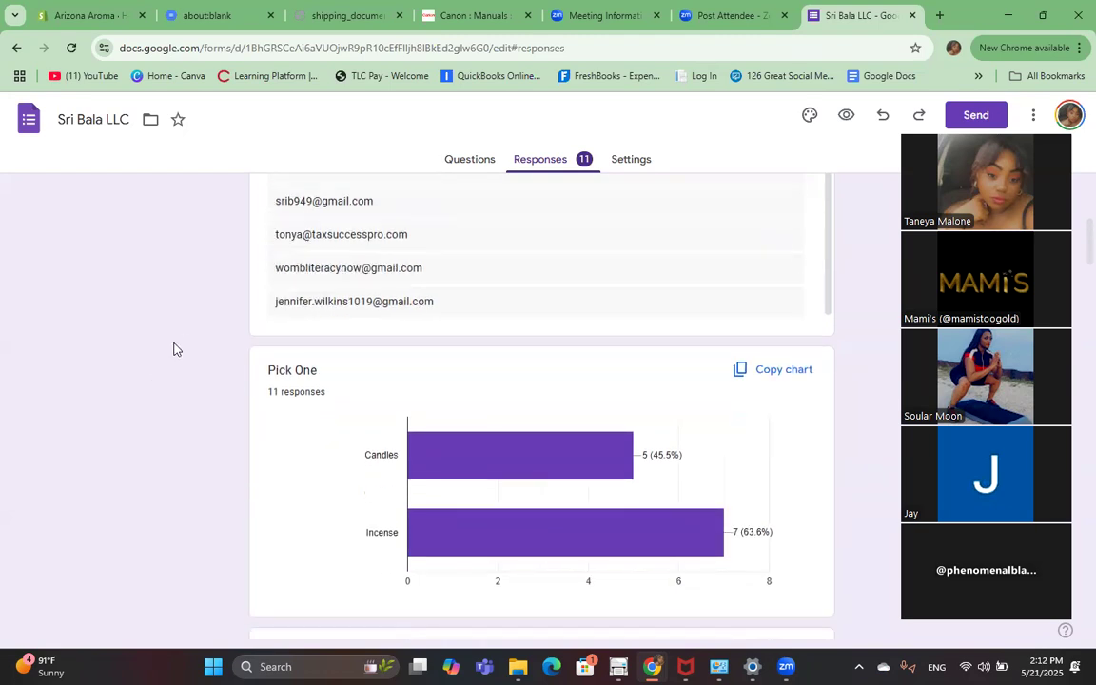
scroll(193, 357, "up", 1)
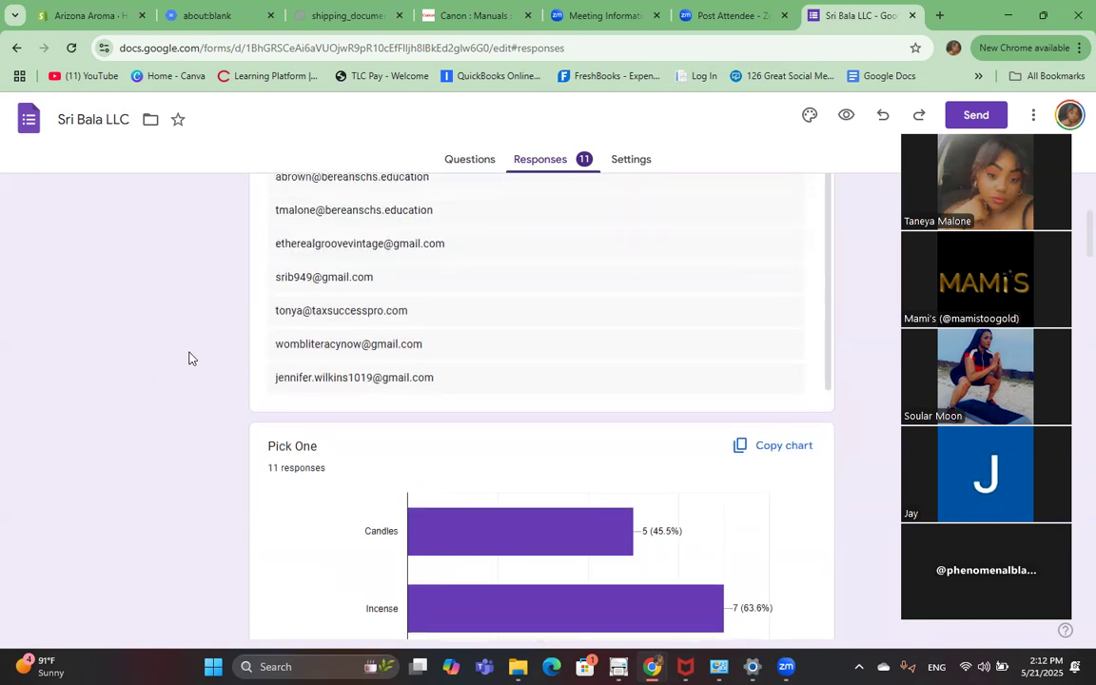
scroll(188, 358, "up", 3)
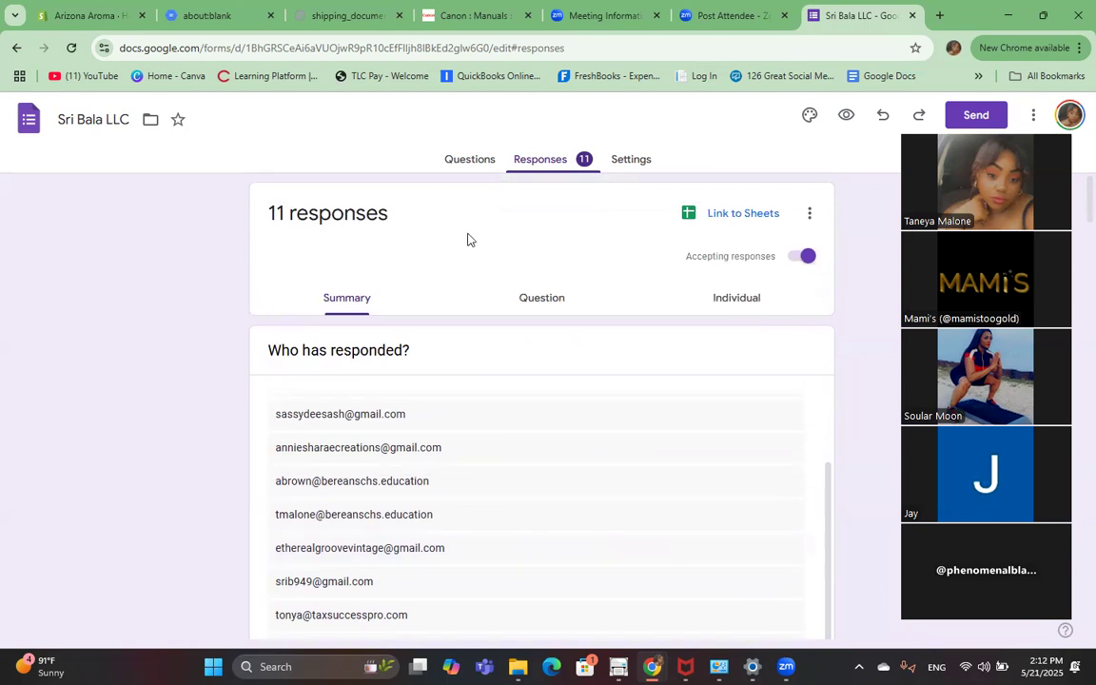
Revisit the title and business card sections among the form's questions and reopen the response summary
left_click(456, 161)
scroll(200, 242, "down", 8)
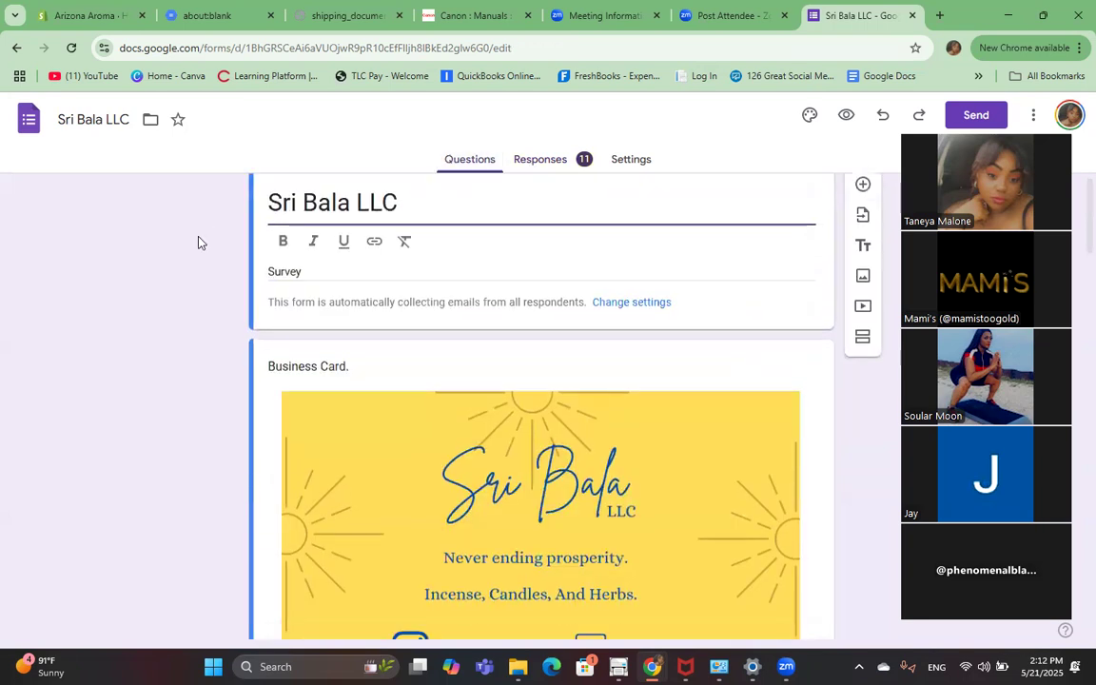
left_click(540, 158)
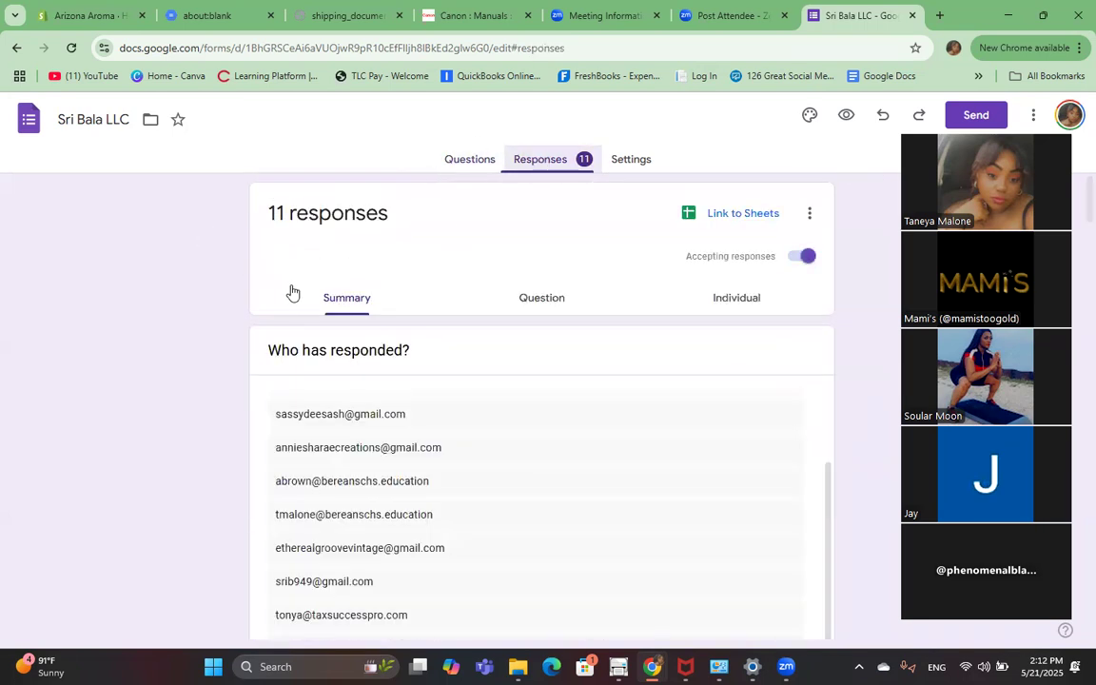
Examine the "Pick One" and gender charts in the response summary
scroll(193, 283, "down", 3)
scroll(193, 283, "down", 5)
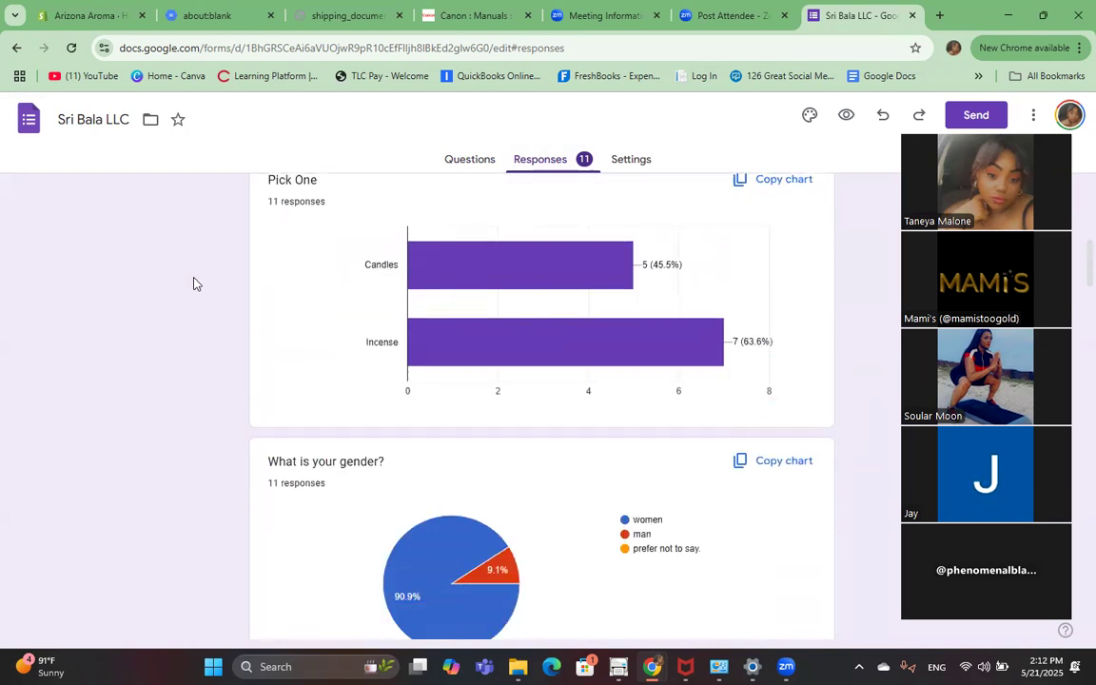
Create a blank form from the forms home page and look at its question and title sections
left_click(26, 129)
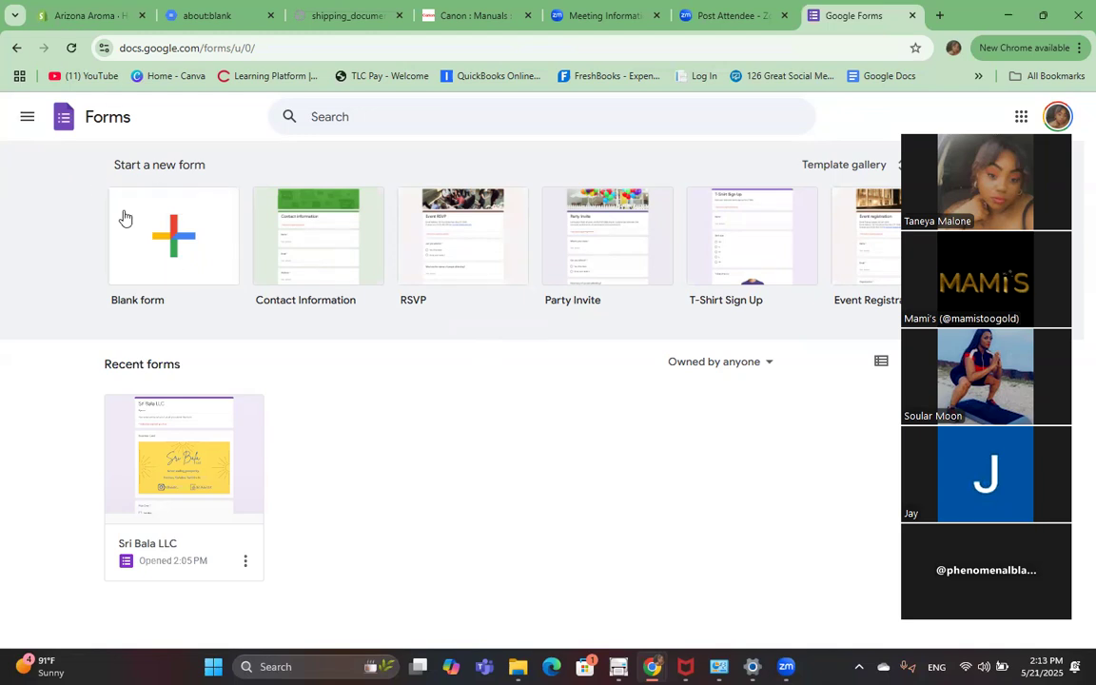
left_click(162, 235)
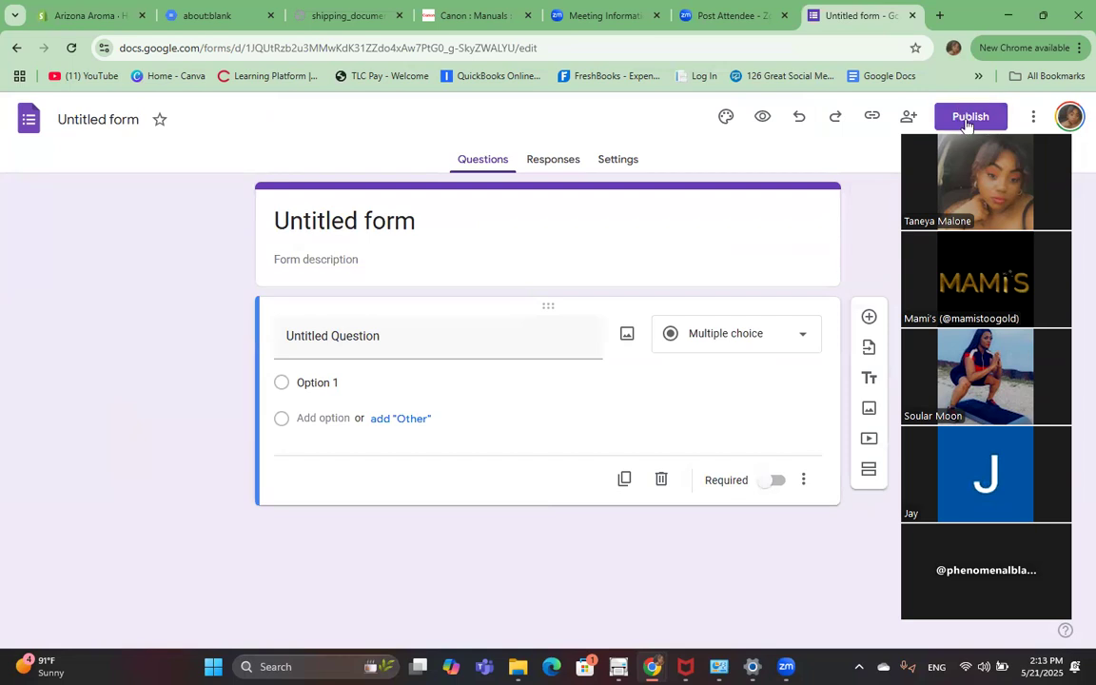
left_click(423, 339)
left_click(449, 255)
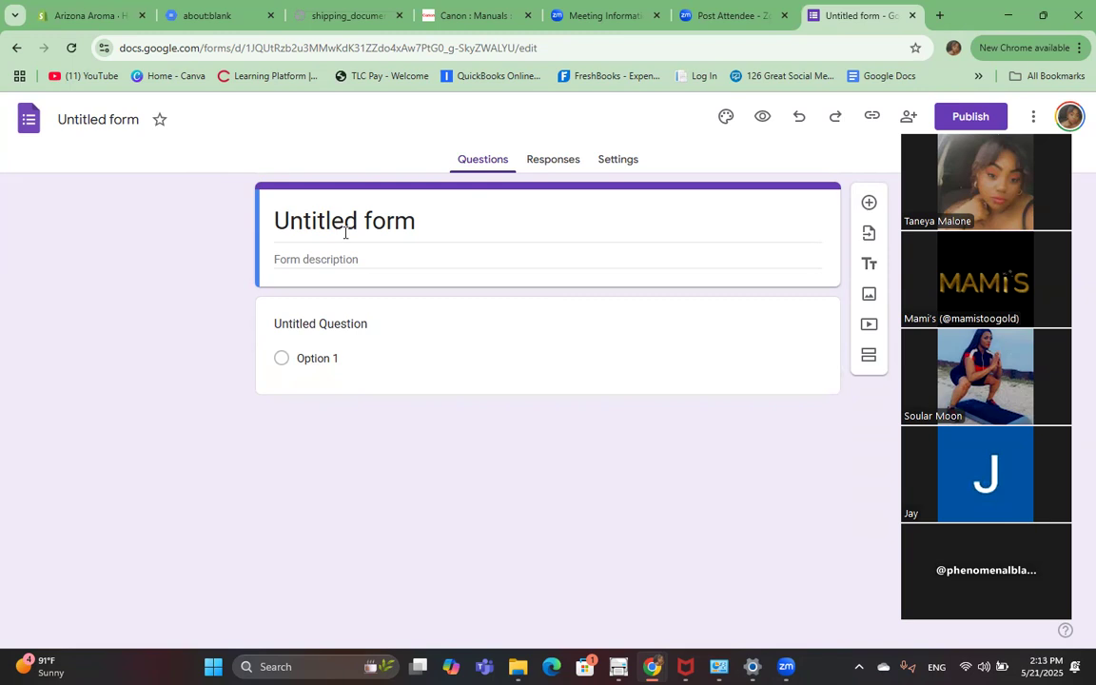
Reopen the Sri Bala LLC survey and look over its business card, "Pick One" and gender sections
left_click(29, 119)
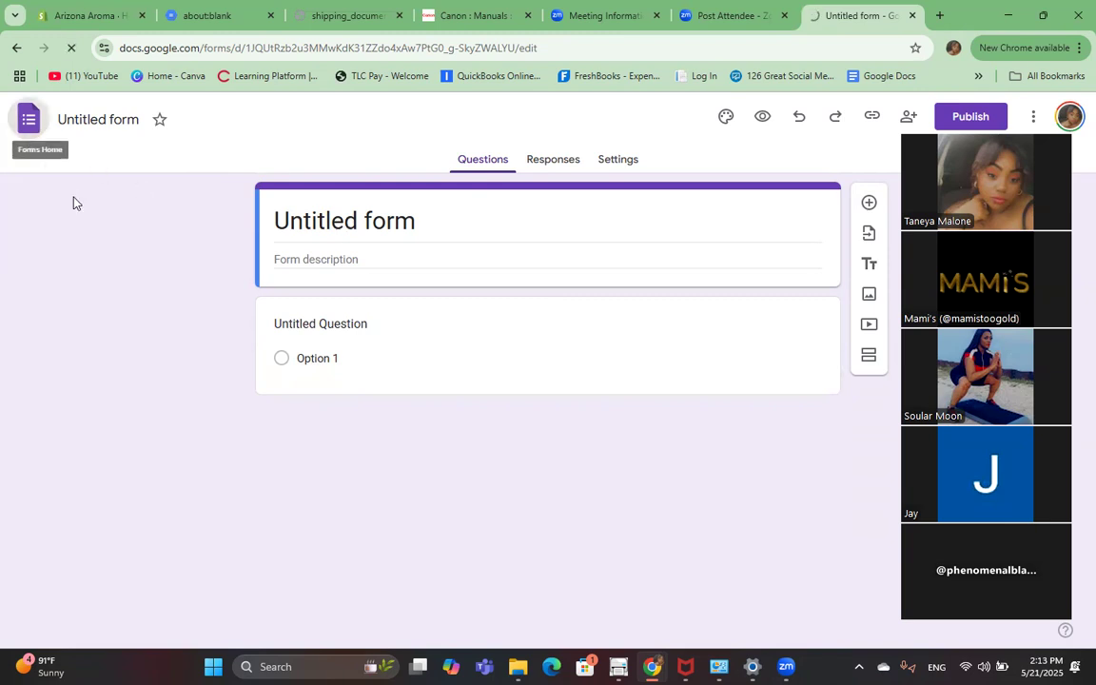
left_click(255, 496)
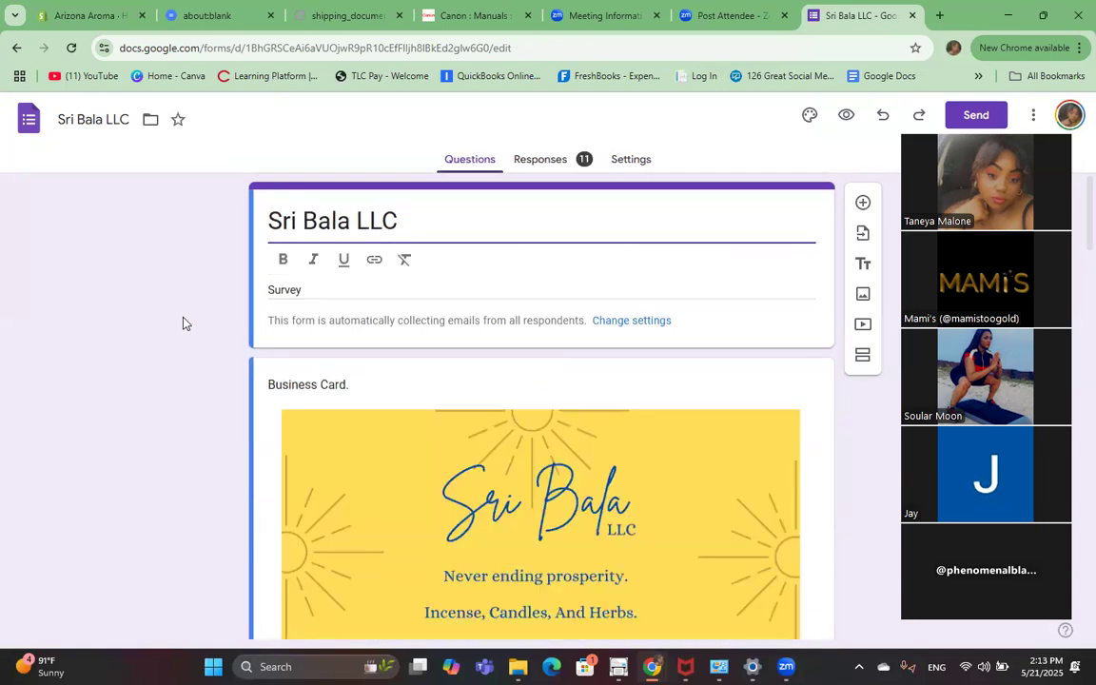
scroll(184, 323, "down", 5)
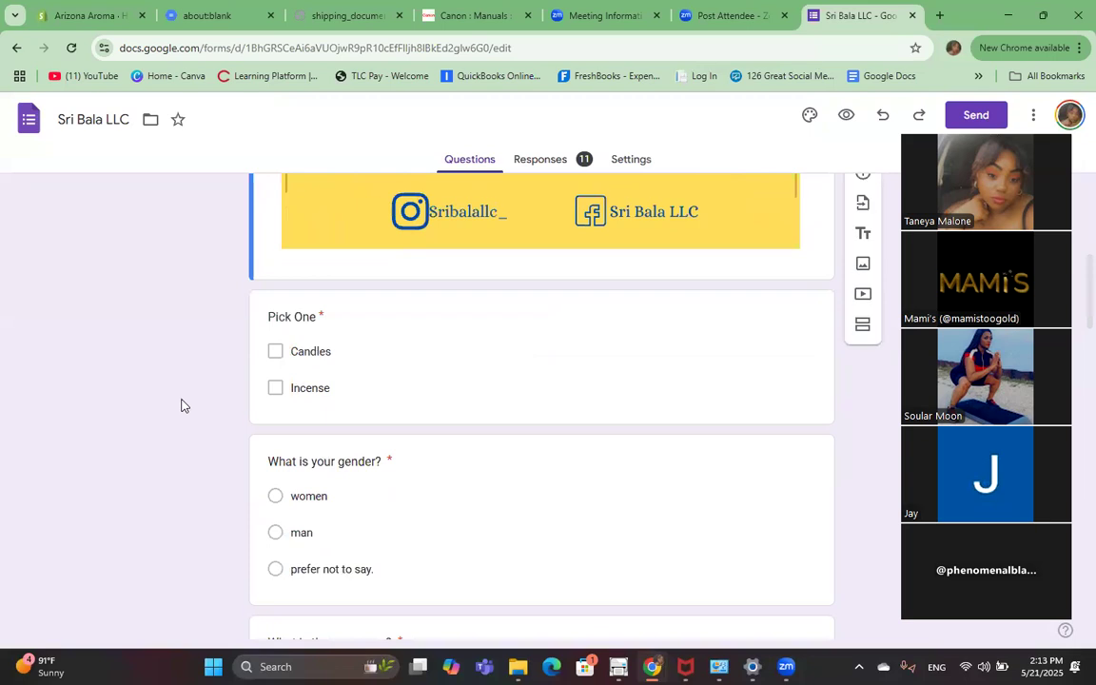
Examine the list of respondents' emails in the survey's response summary
left_click(553, 162)
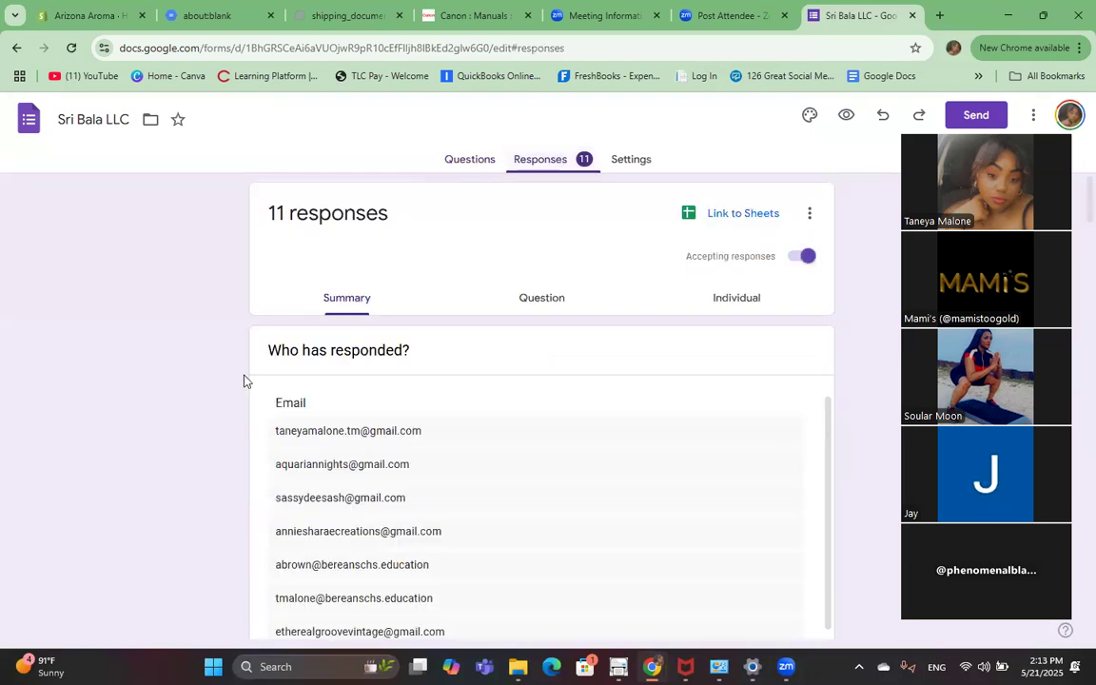
scroll(205, 399, "down", 2)
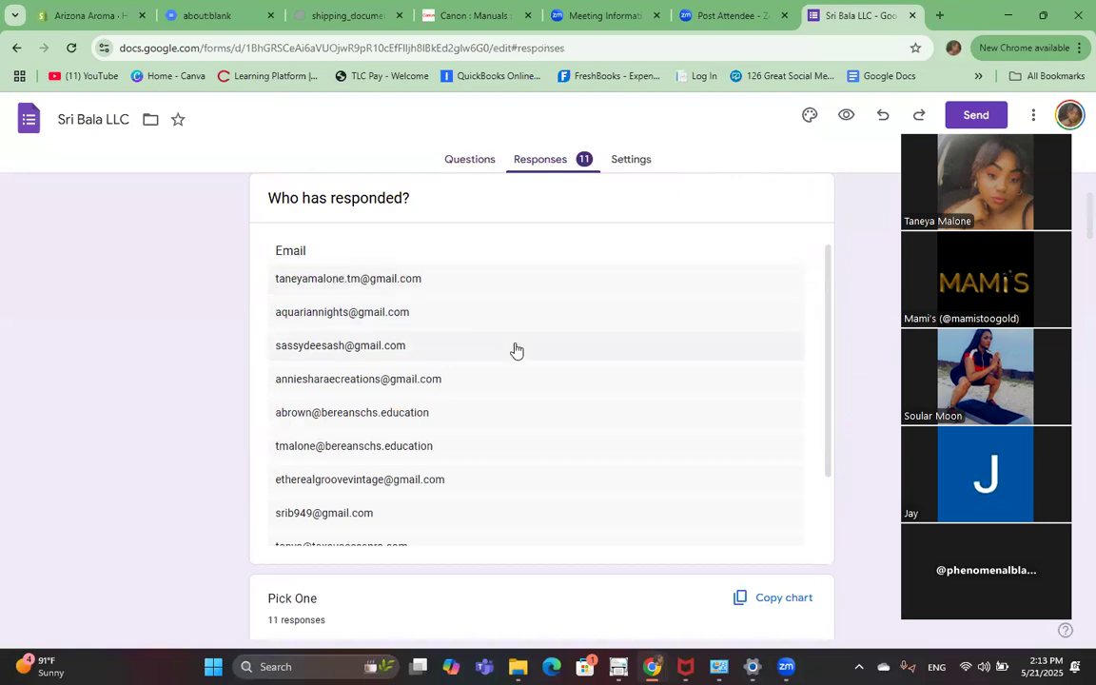
scroll(514, 350, "down", 1)
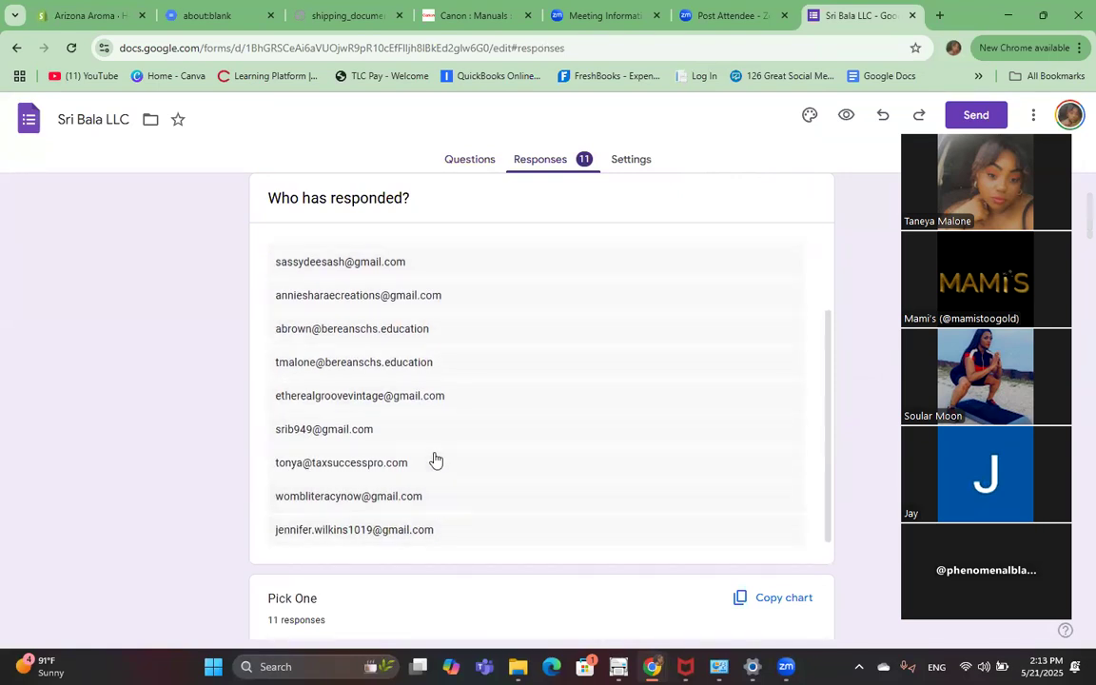
scroll(418, 344, "up", 1)
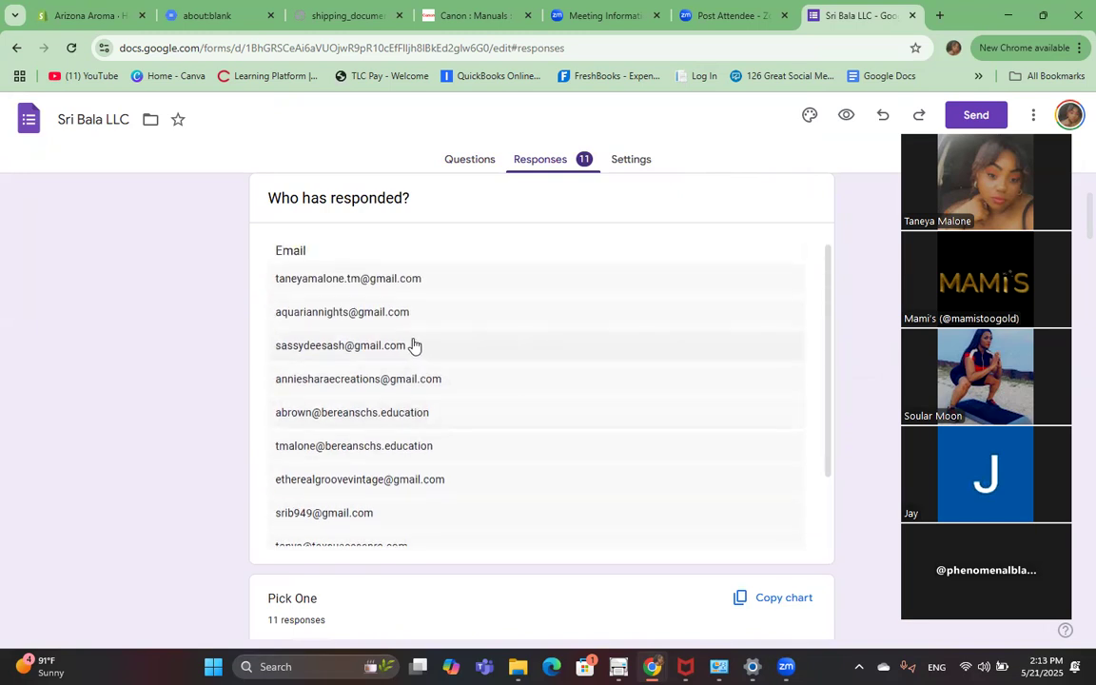
Review the survey's questions from the title through the candle prices to the email contact question
left_click(447, 159)
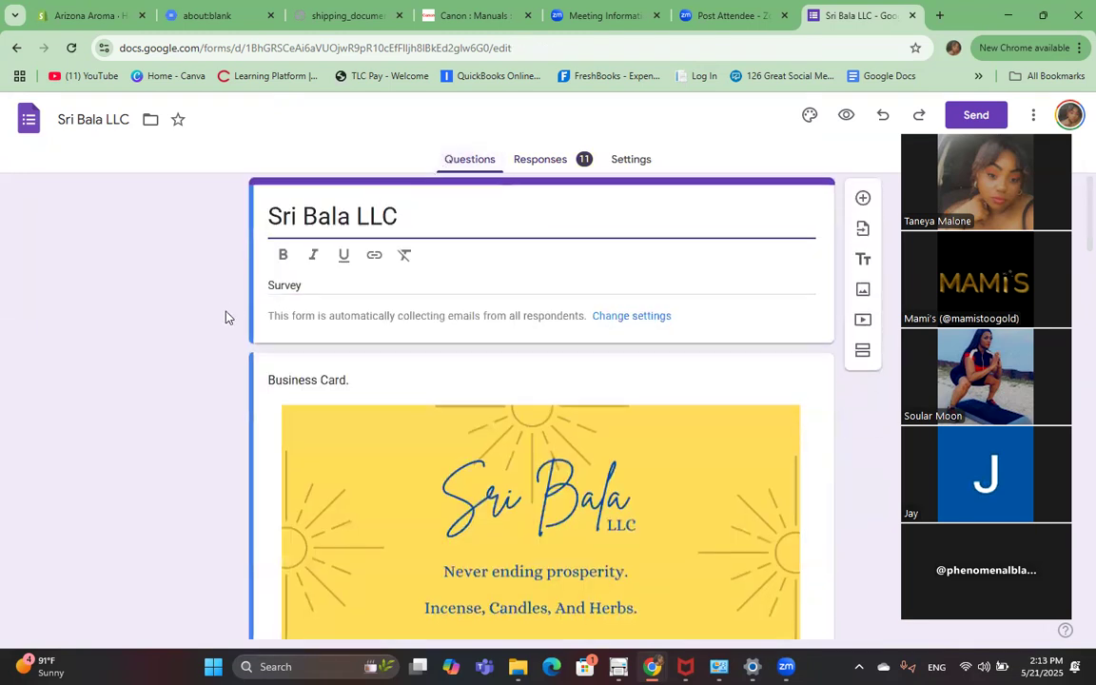
scroll(226, 317, "down", 15)
scroll(229, 359, "down", 10)
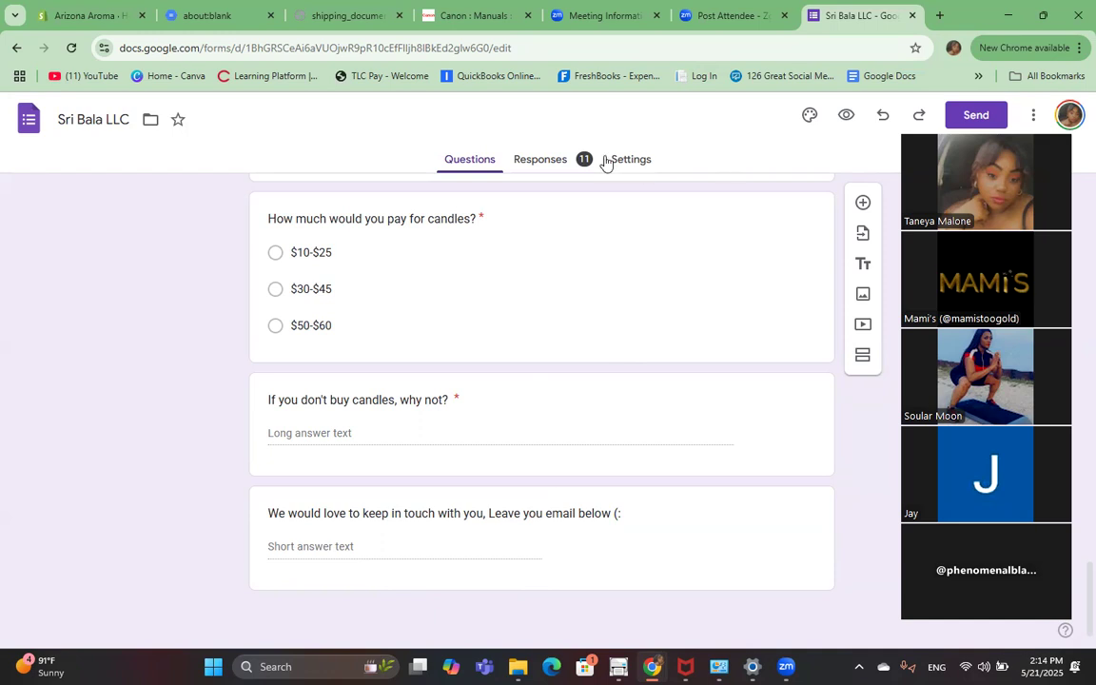
Create a blank form and enter "Do you like candy ?" as its first question
left_click(28, 121)
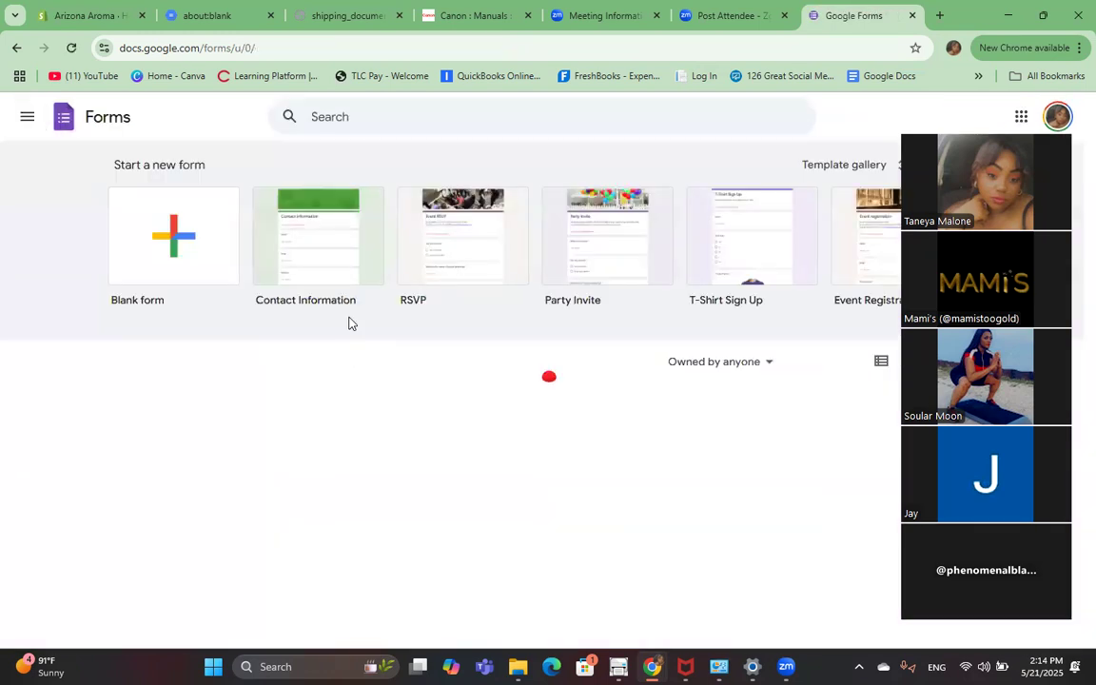
left_click(174, 246)
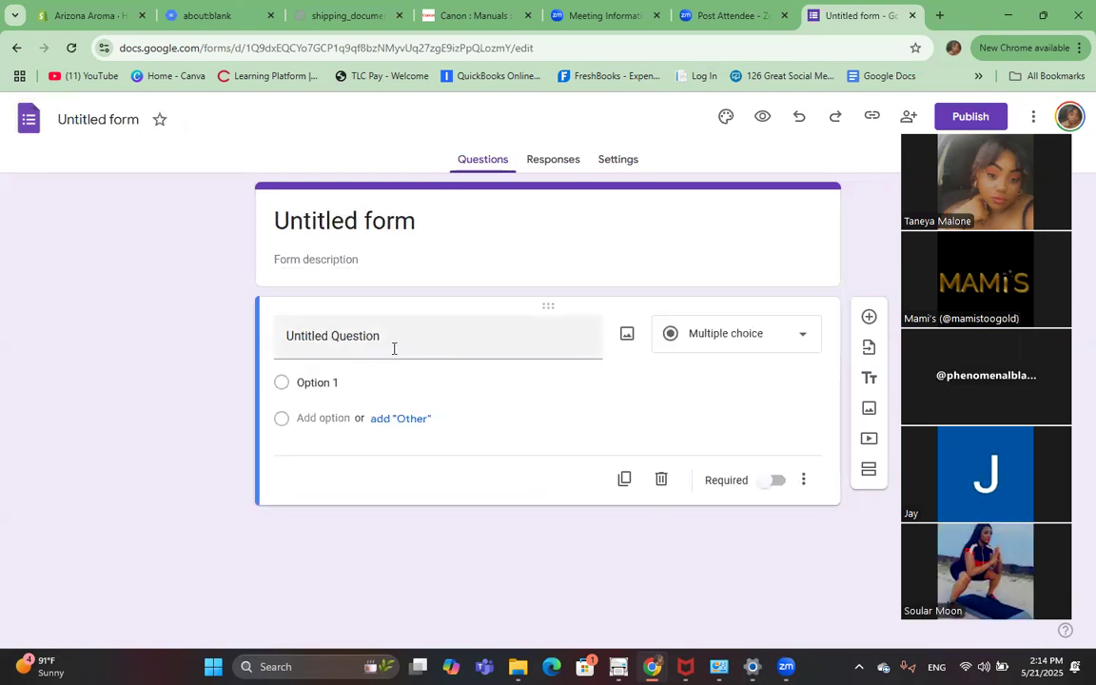
left_click(394, 348)
type("do")
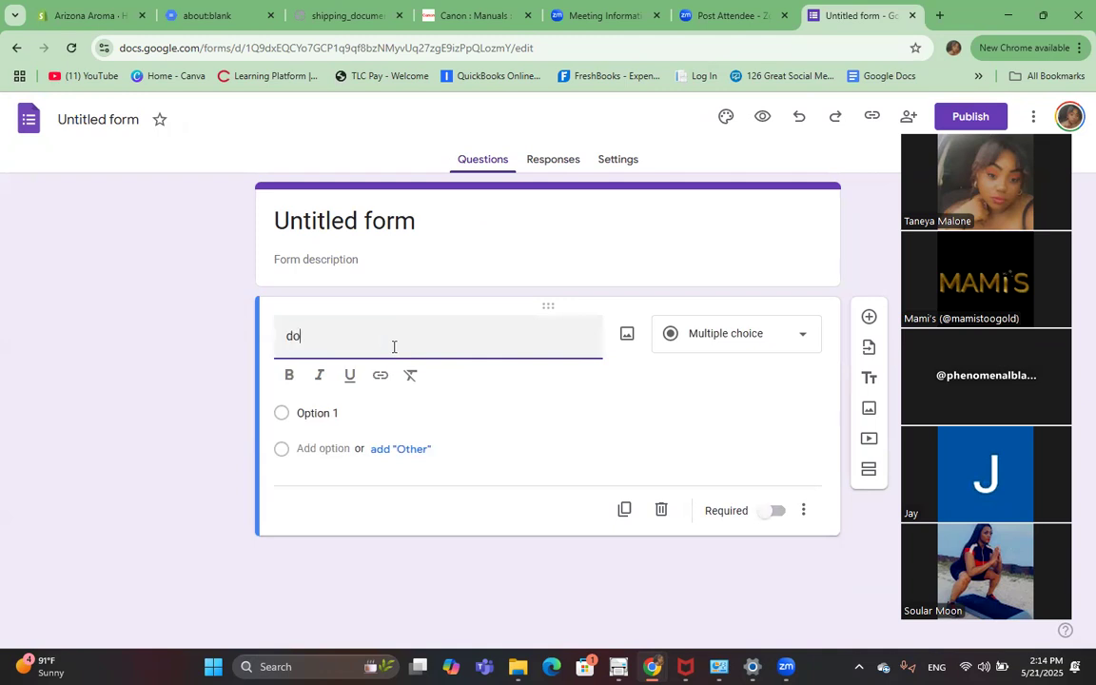
key("BackSpace")
key("BackSpace")
type("Do you ")
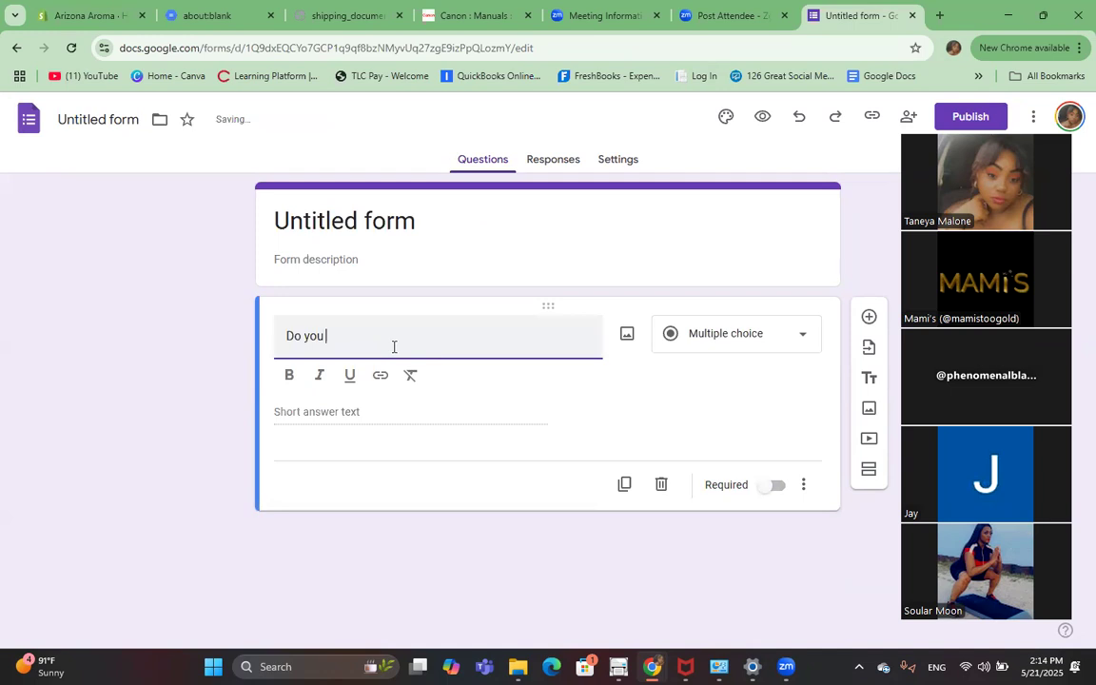
type("like c")
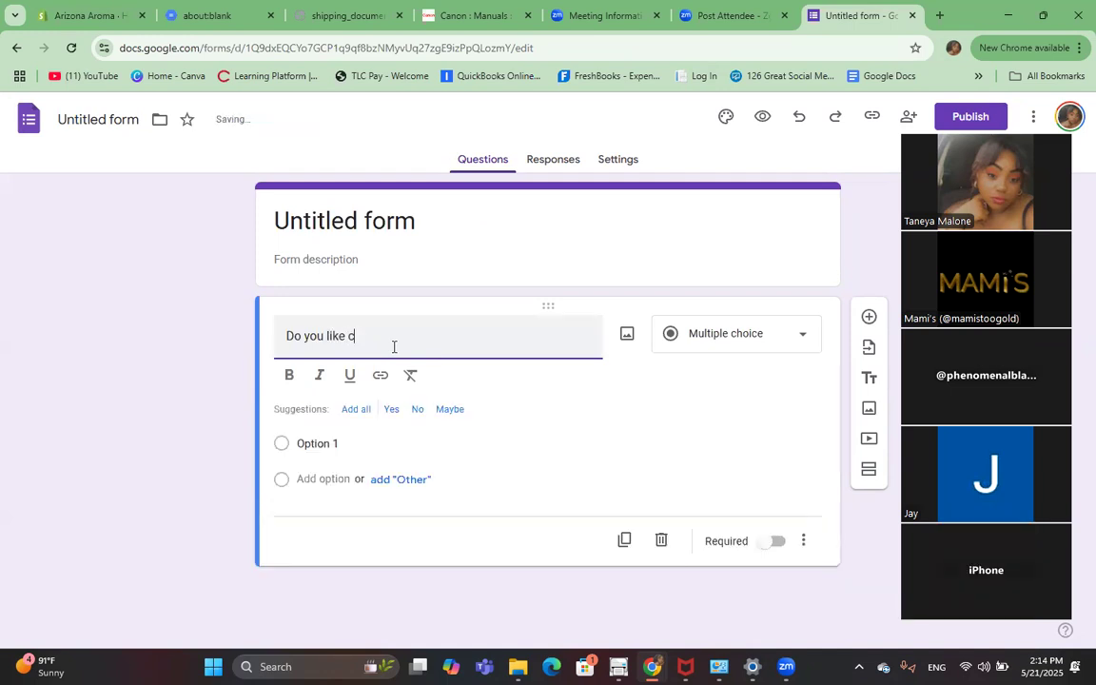
type("andy ?")
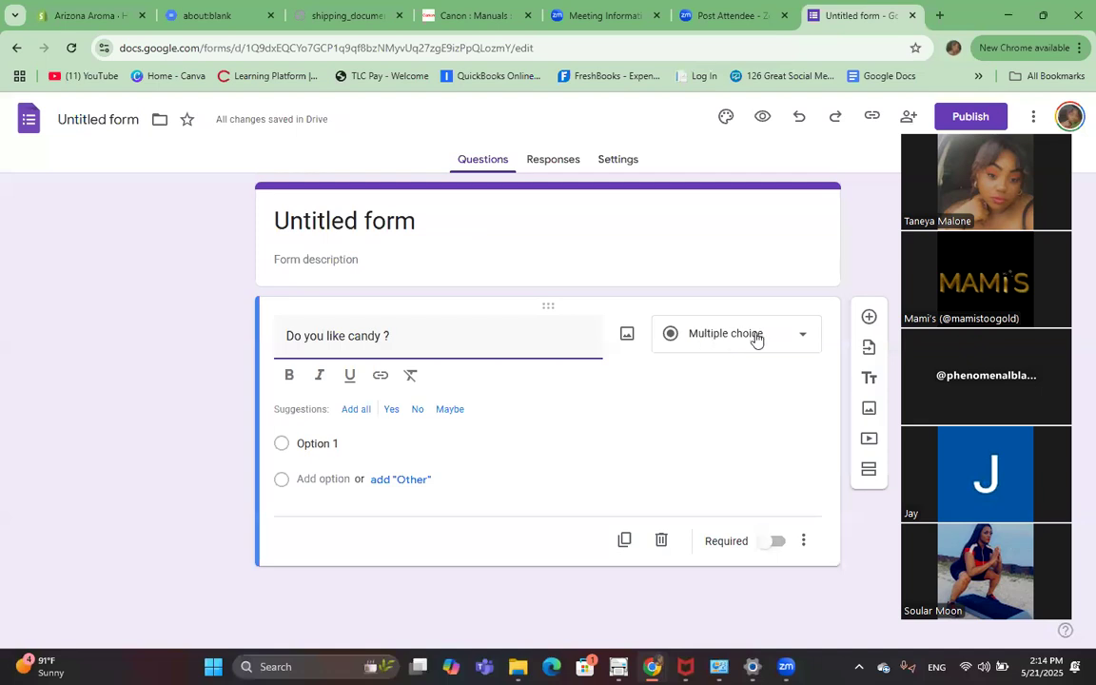
Try the Short answer, Paragraph and Multiple choice types on the candy question
left_click(796, 340)
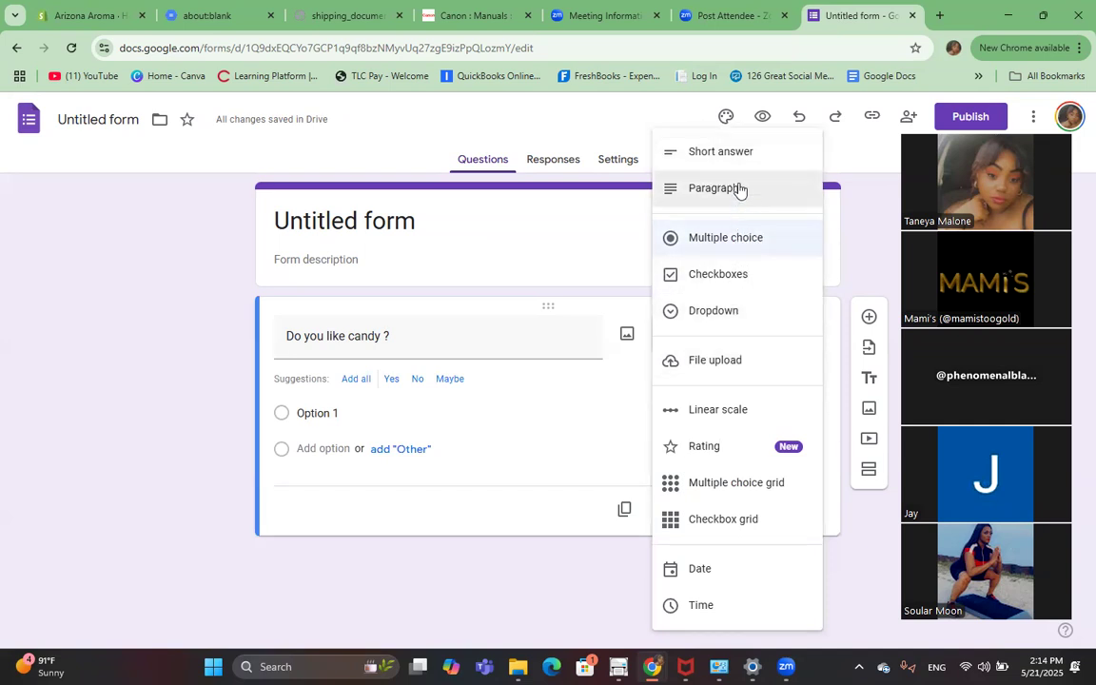
left_click(772, 157)
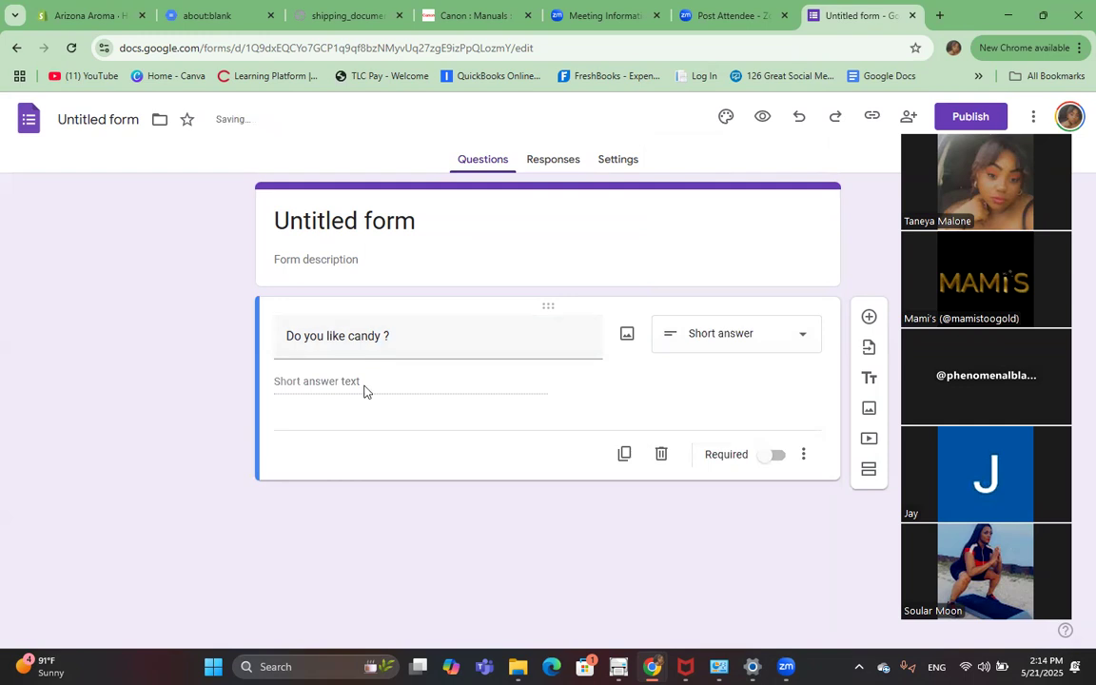
left_click(802, 340)
left_click(788, 190)
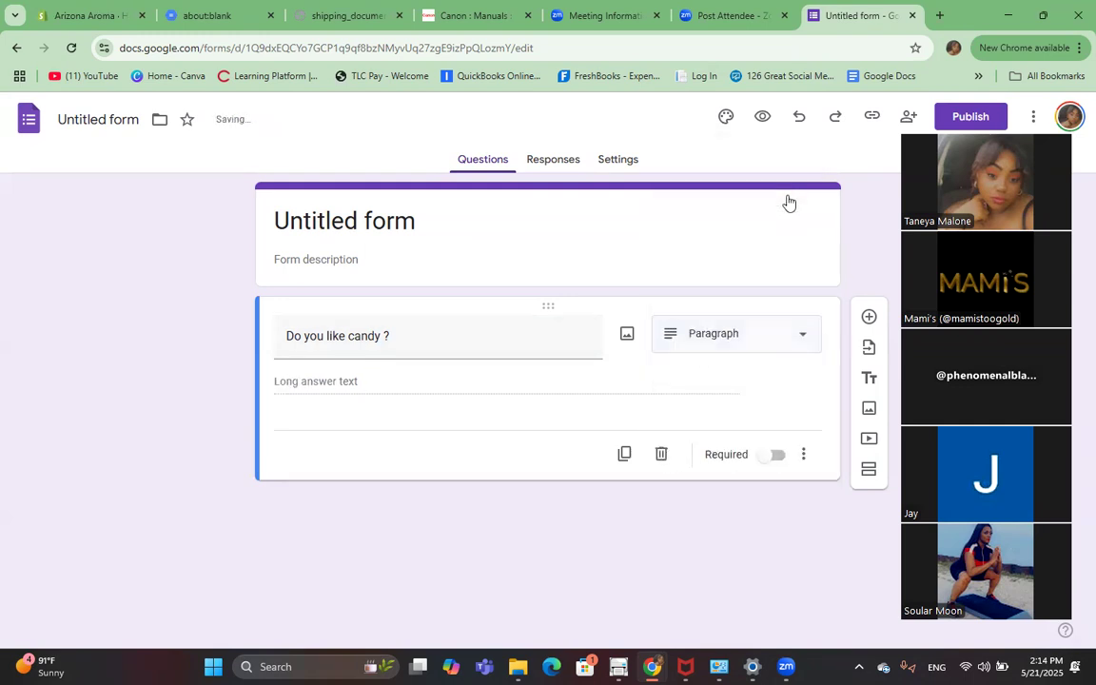
left_click(813, 342)
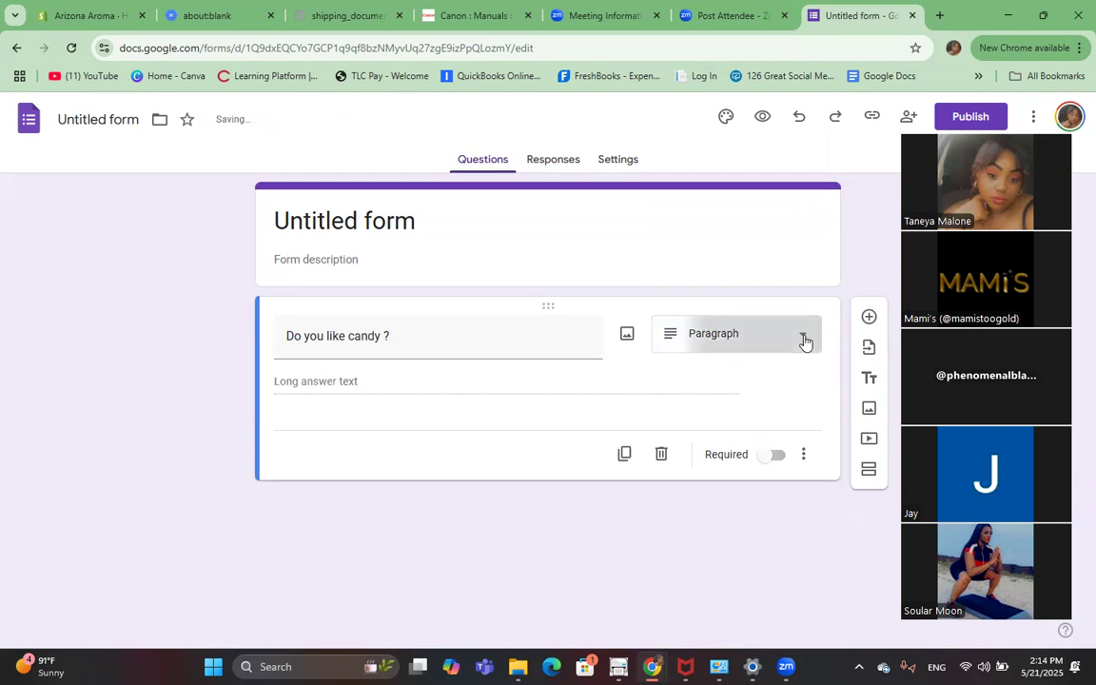
left_click(776, 251)
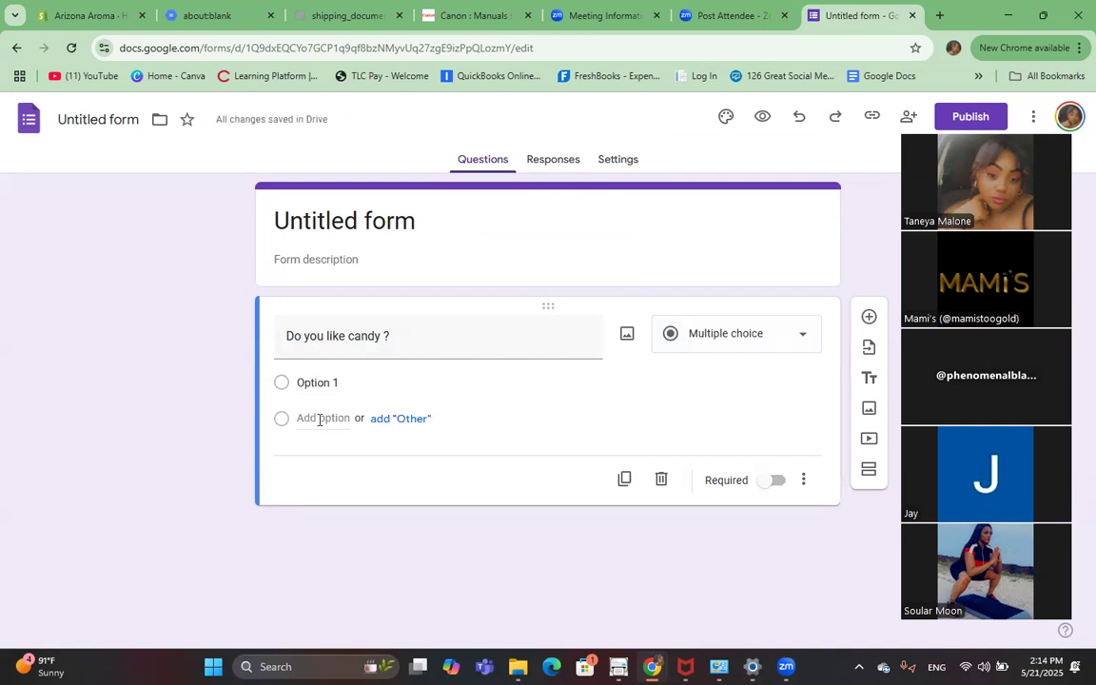
Set the candy question's type to Checkboxes and give it the options "yes" and "No"
left_click(797, 337)
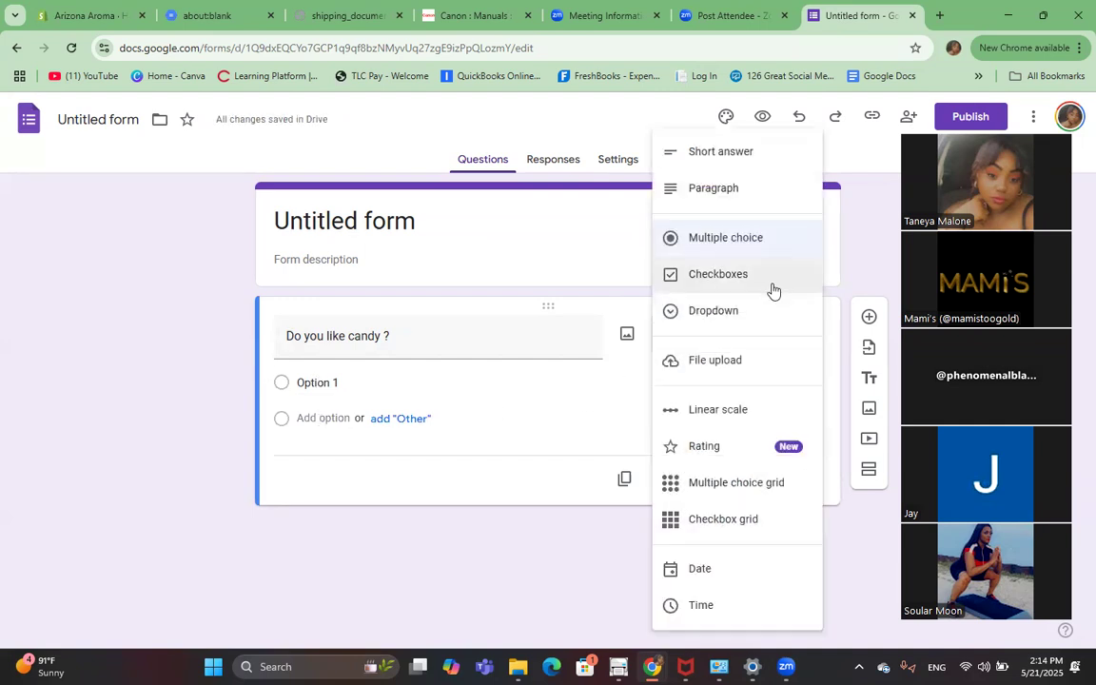
left_click(773, 276)
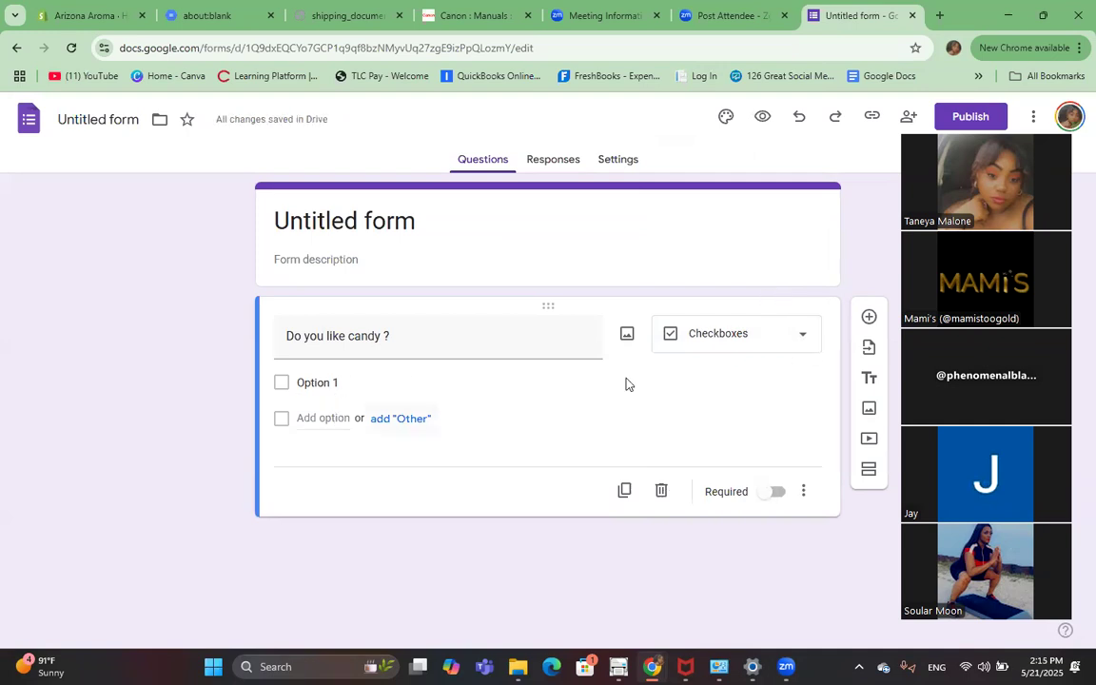
left_click(325, 381)
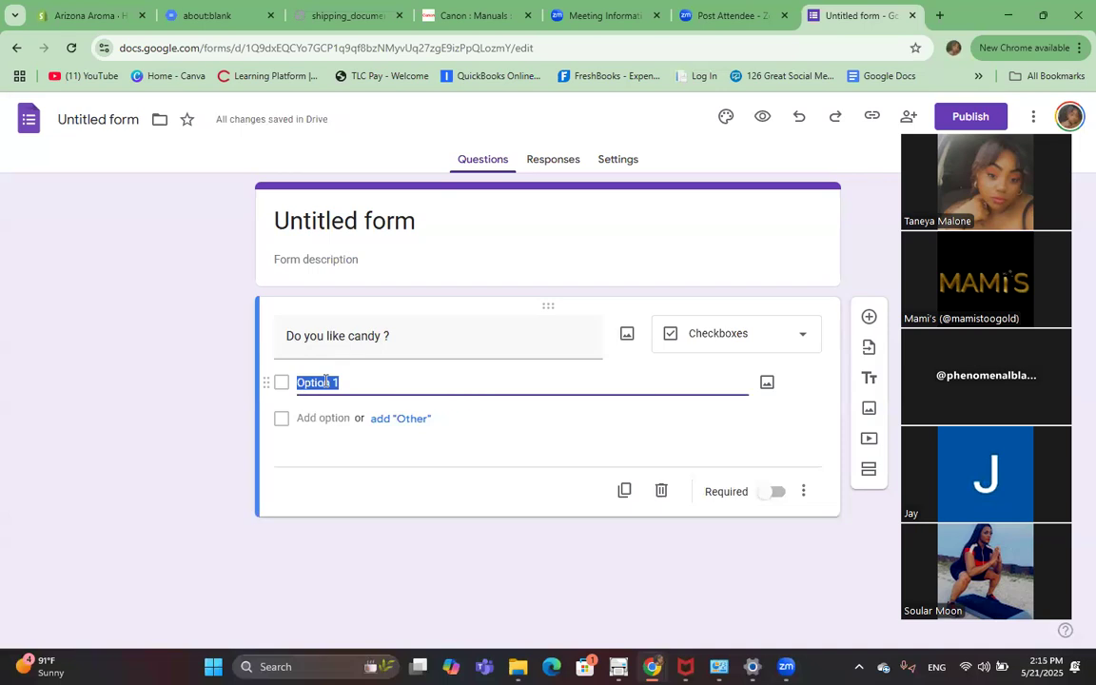
type("yes")
left_click(313, 430)
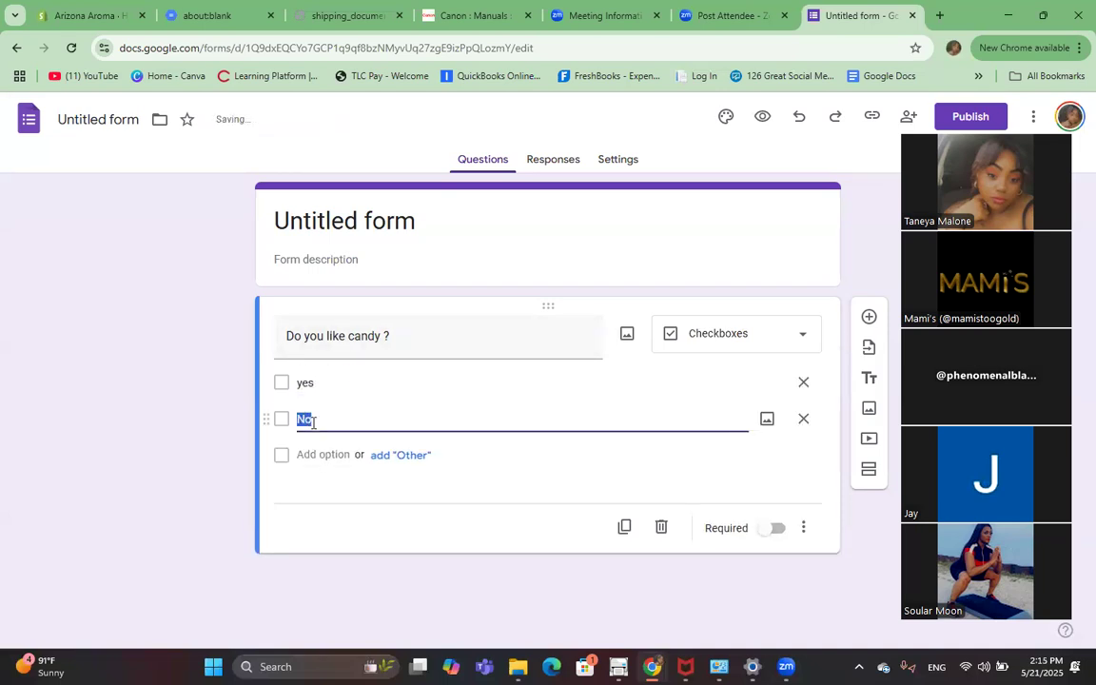
left_click(423, 487)
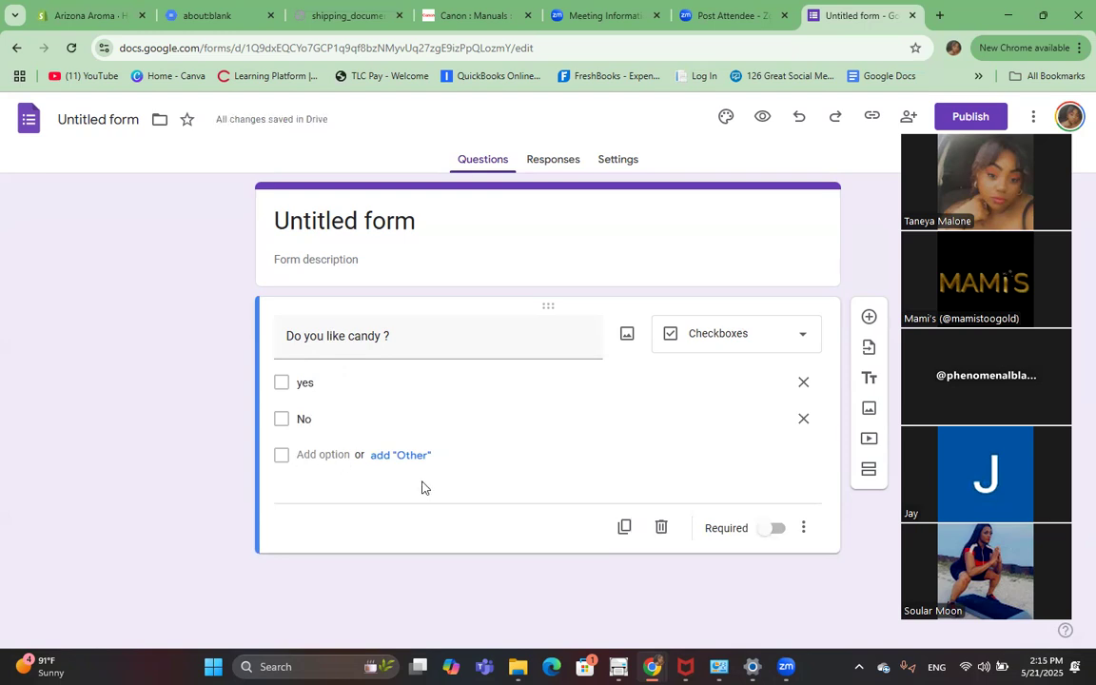
Try the Dropdown type on the candy question and switch it back to Checkboxes
left_click(807, 338)
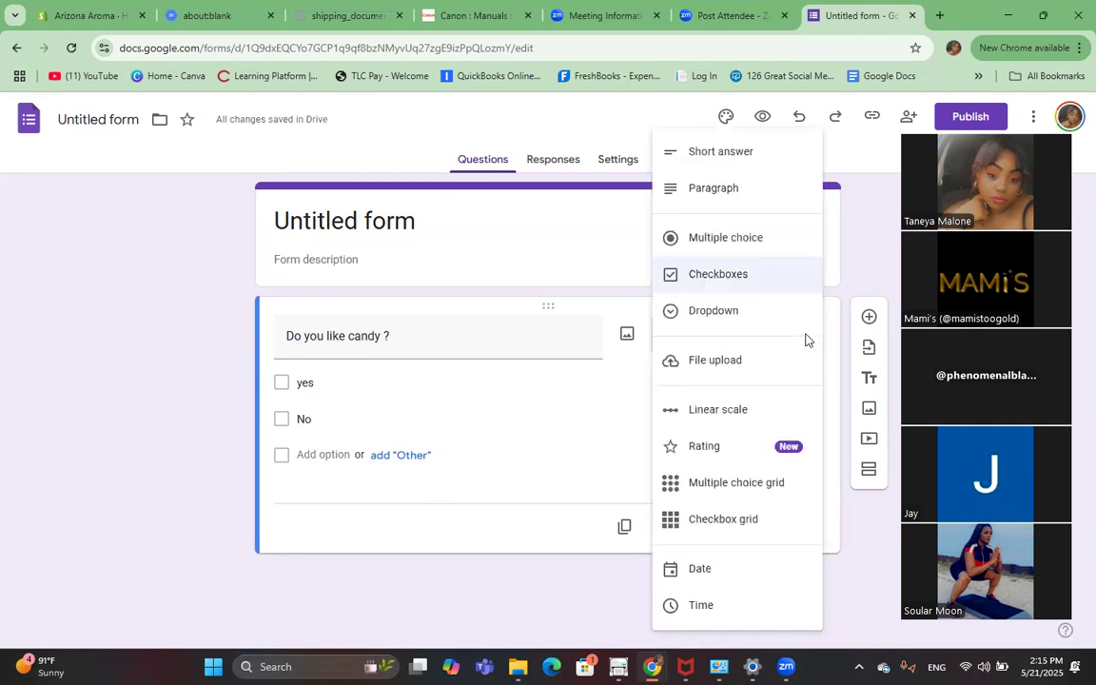
left_click(770, 314)
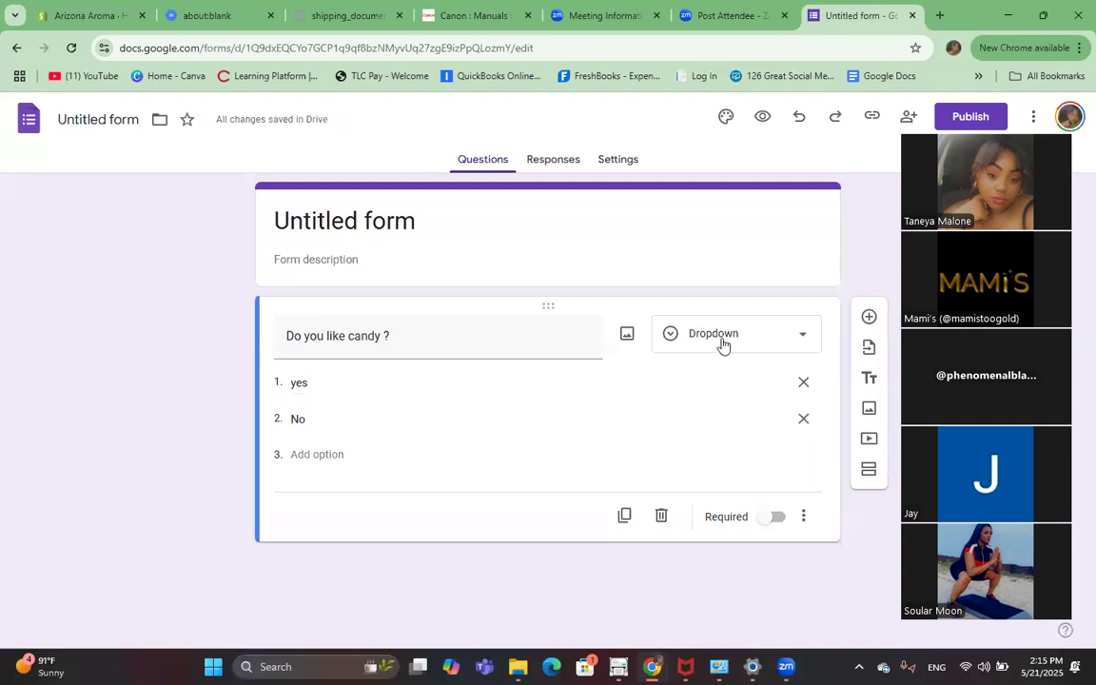
left_click(795, 339)
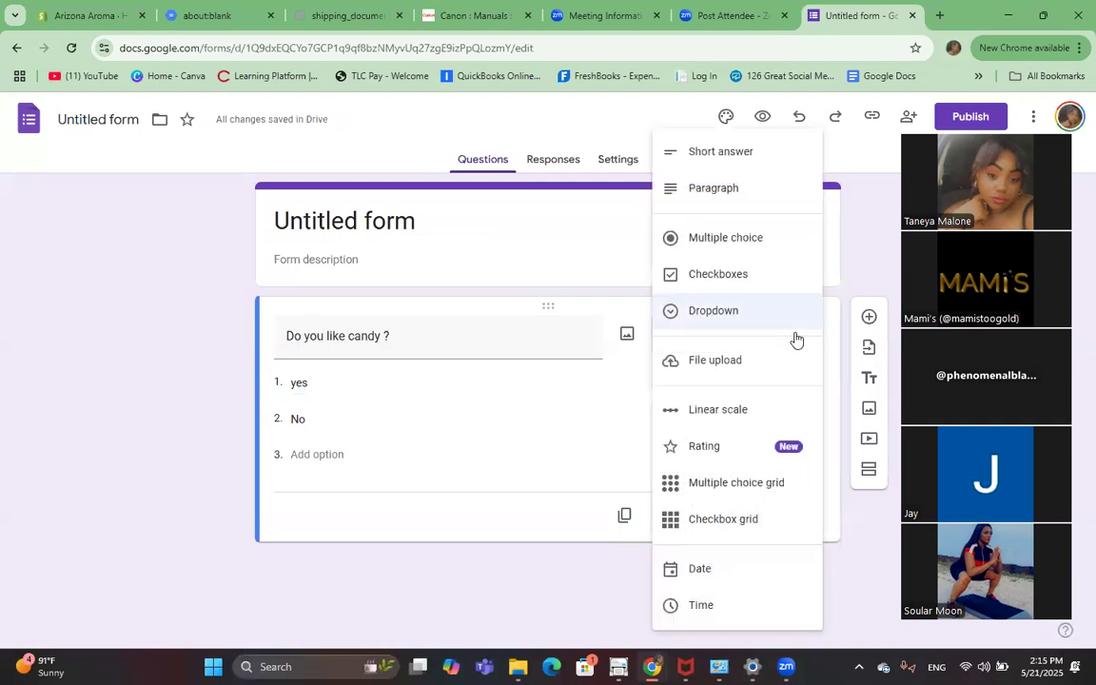
left_click(754, 274)
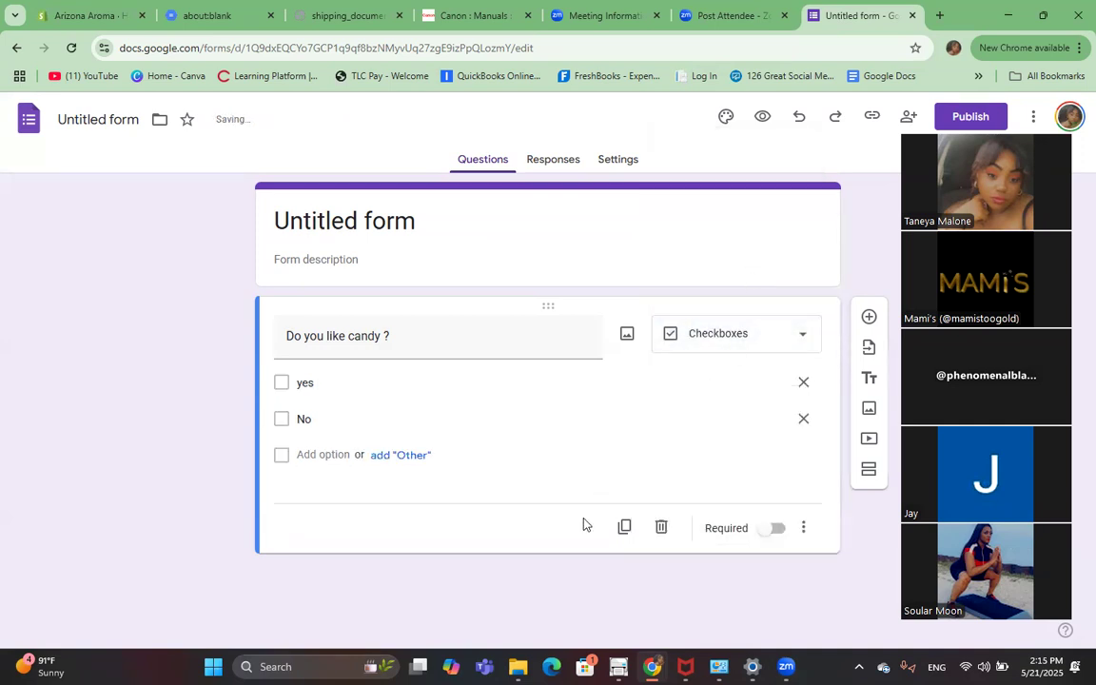
Add a second, empty question below the candy question
left_click(868, 317)
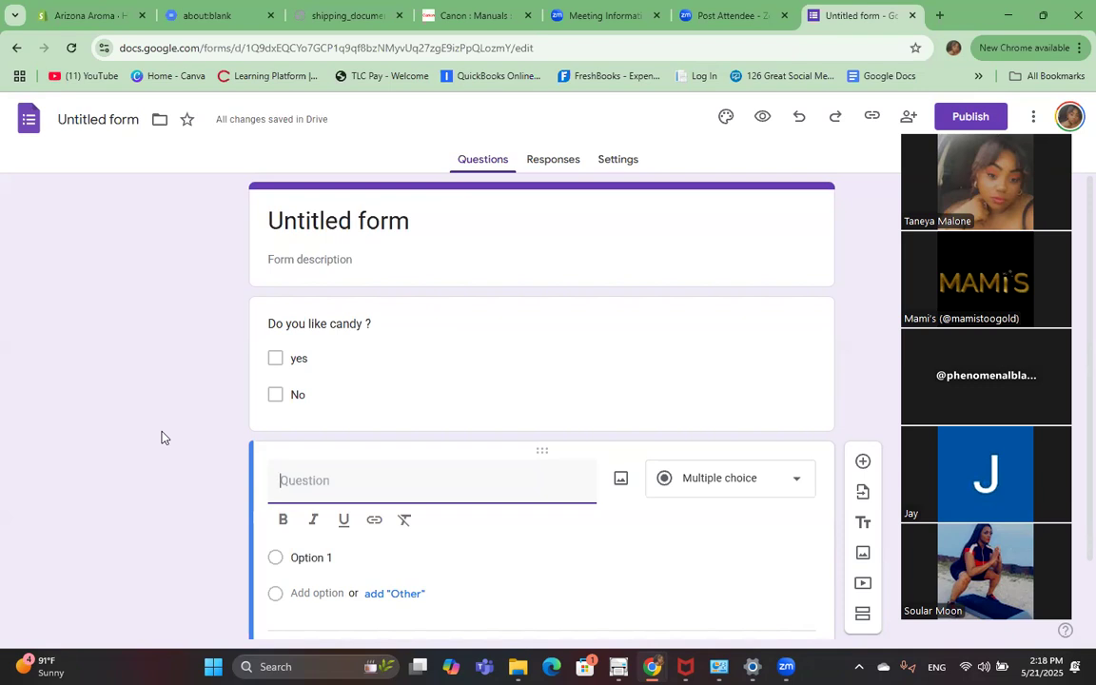
scroll(143, 433, "down", 1)
scroll(136, 433, "up", 1)
scroll(152, 445, "down", 1)
scroll(151, 445, "up", 1)
Rename the untitled form as "Candy"
left_click(109, 108)
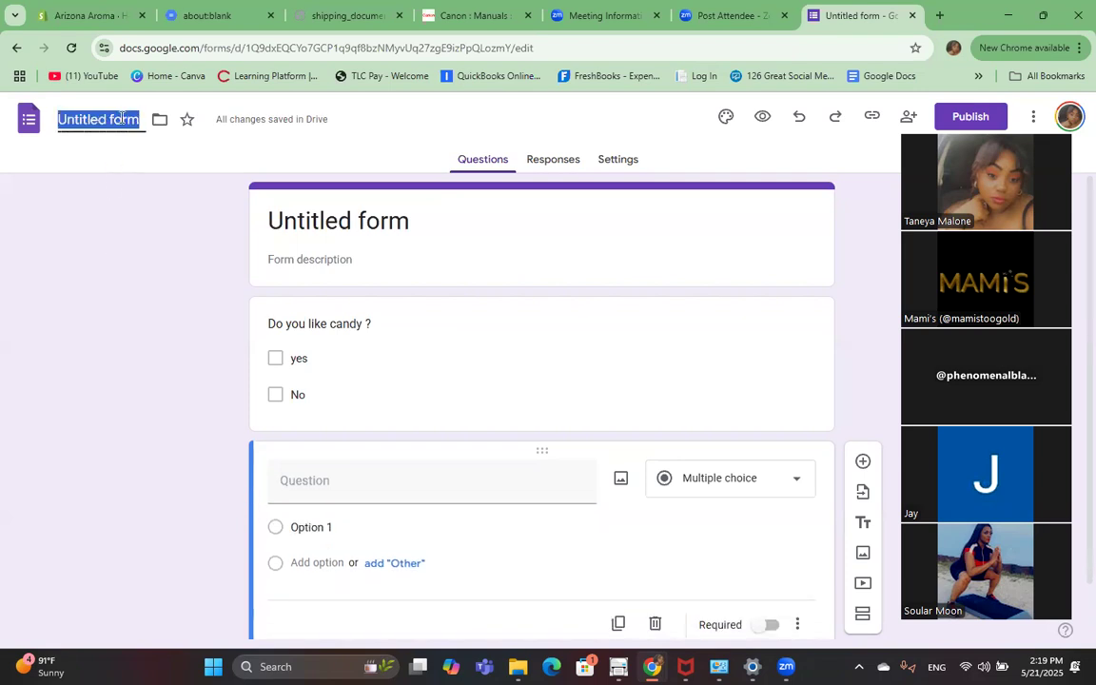
type("Cand")
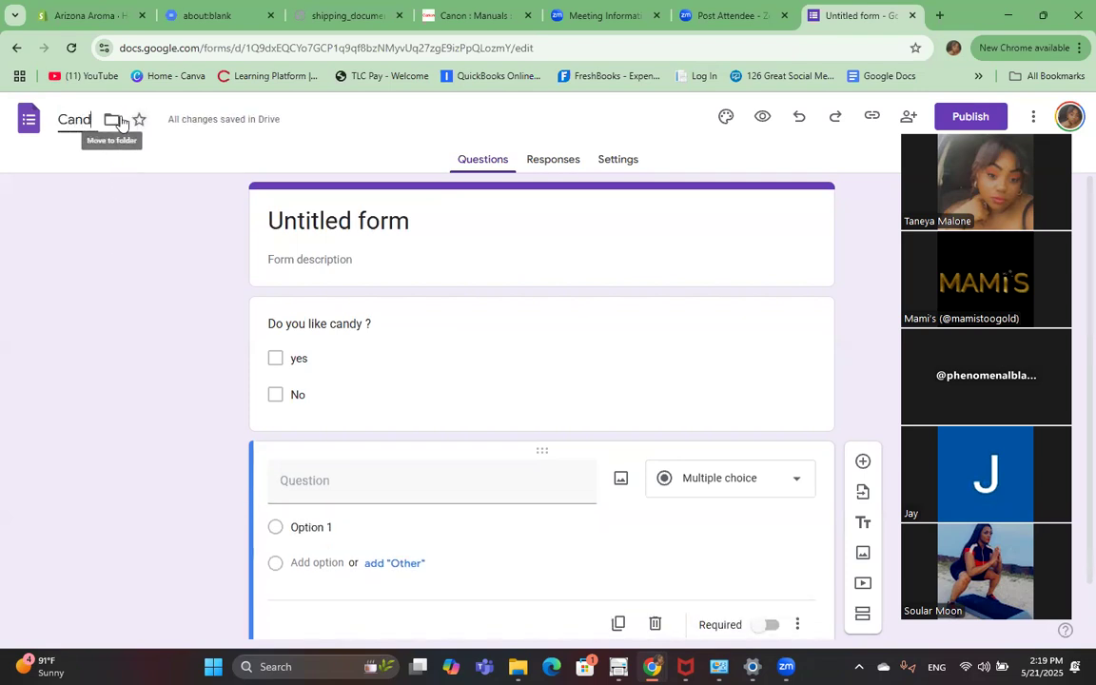
type("y")
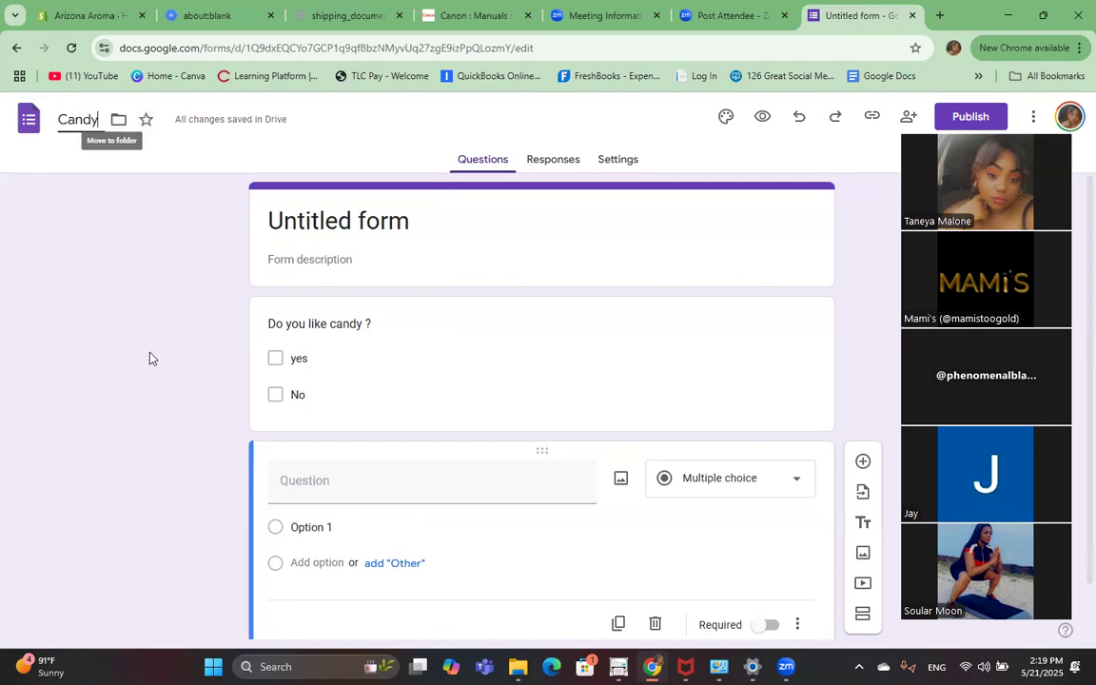
key("Return")
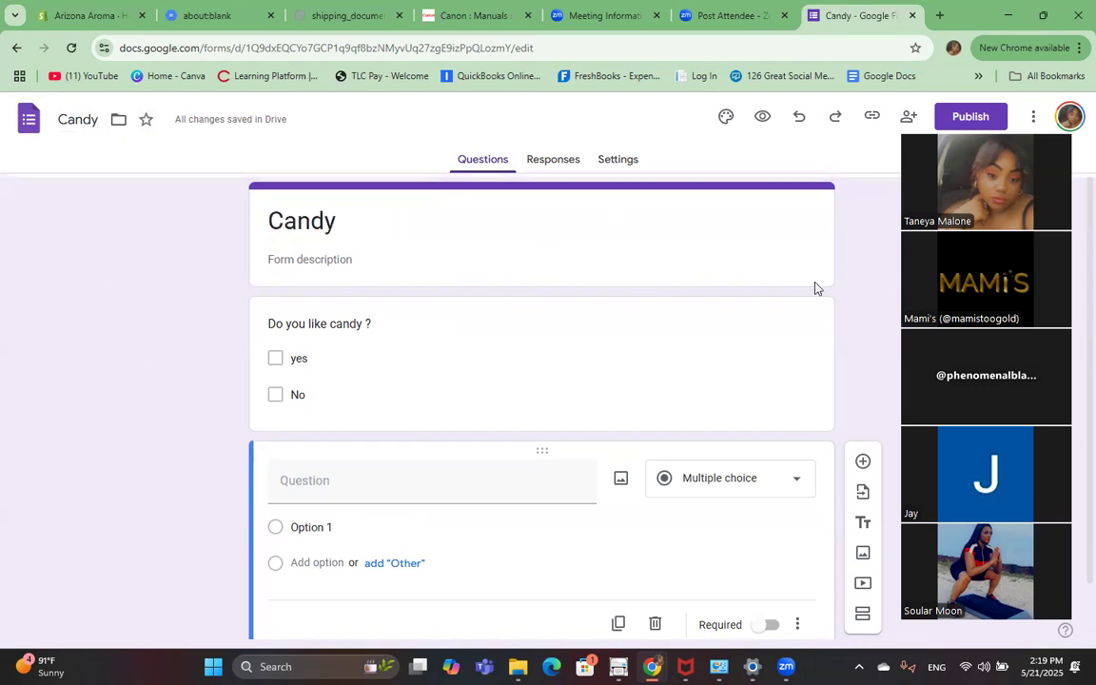
scroll(813, 290, "down", 1)
scroll(814, 289, "up", 1)
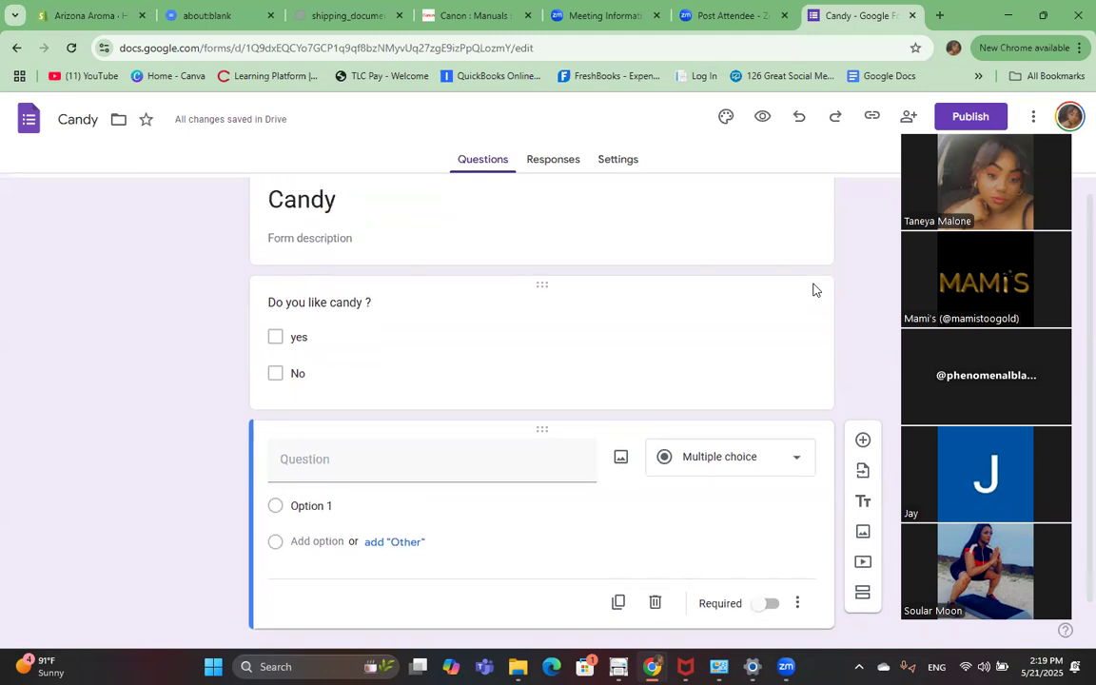
Check the Candy form's responses, and return to the forms list to open the Sri Bala LLC form
left_click(548, 166)
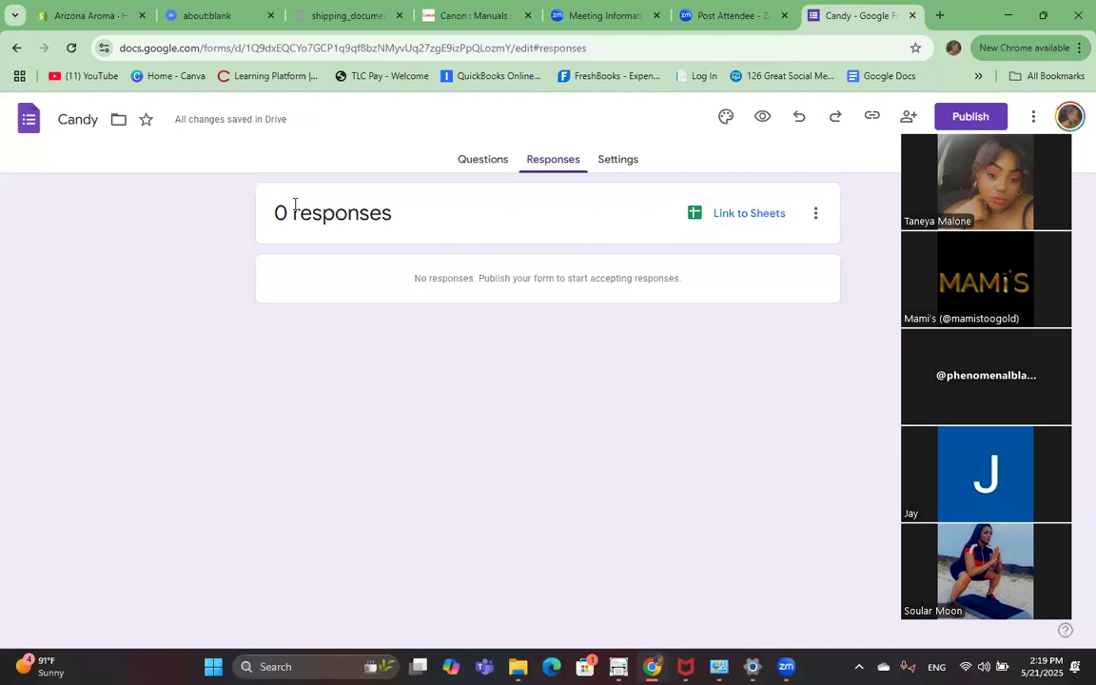
left_click(28, 126)
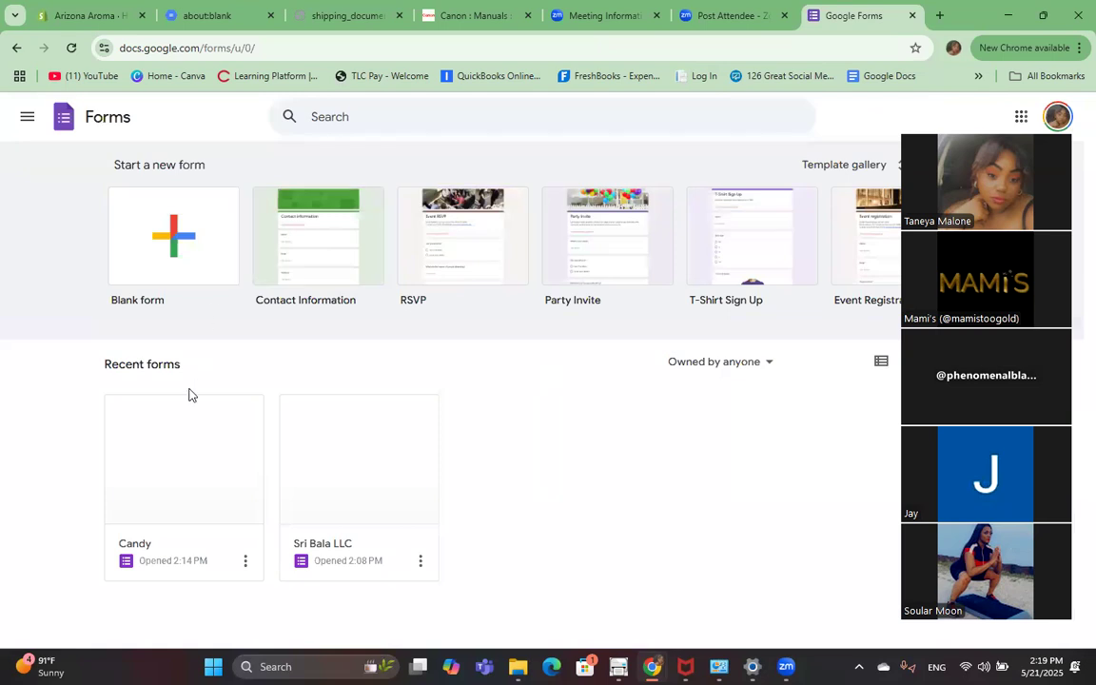
left_click(302, 461)
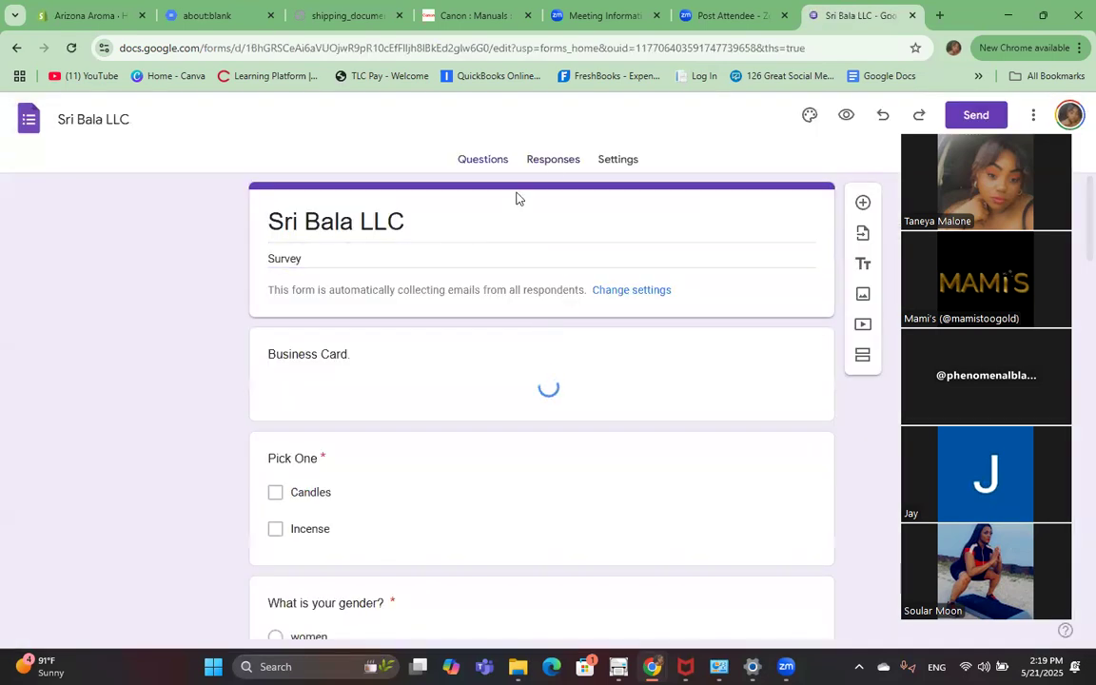
Review the Sri Bala LLC survey's response summary, from the respondent list through the charts to the final email question
left_click(561, 160)
scroll(565, 418, "down", 1)
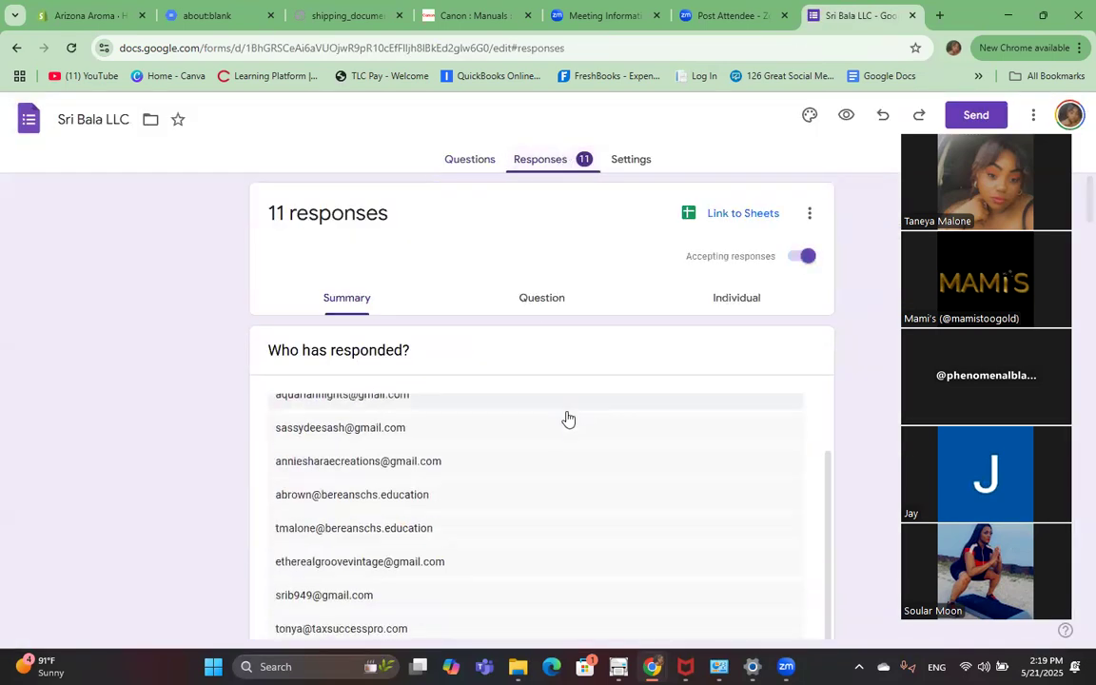
scroll(851, 423, "down", 5)
scroll(851, 428, "down", 2)
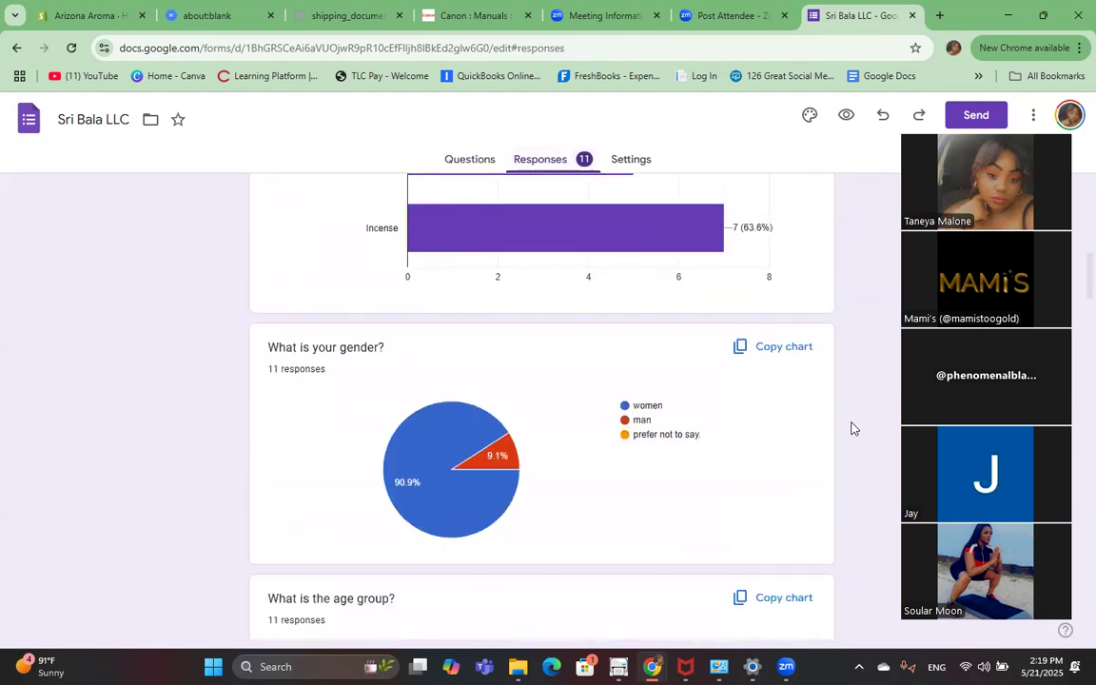
scroll(851, 428, "up", 1)
scroll(570, 342, "up", 1)
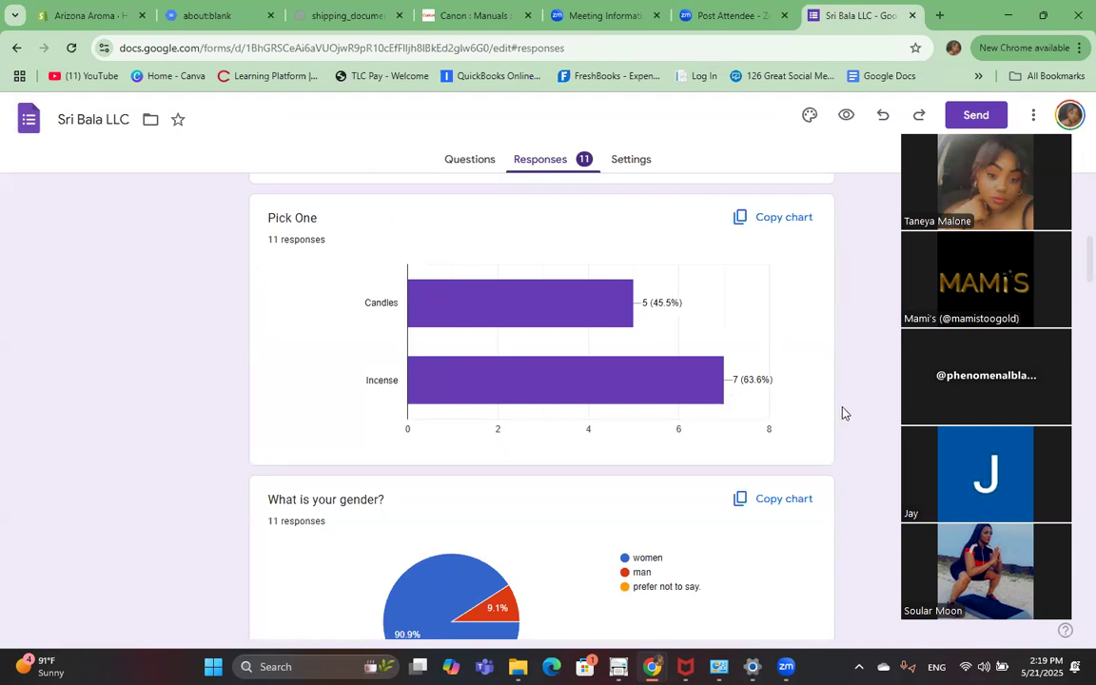
scroll(842, 413, "down", 3)
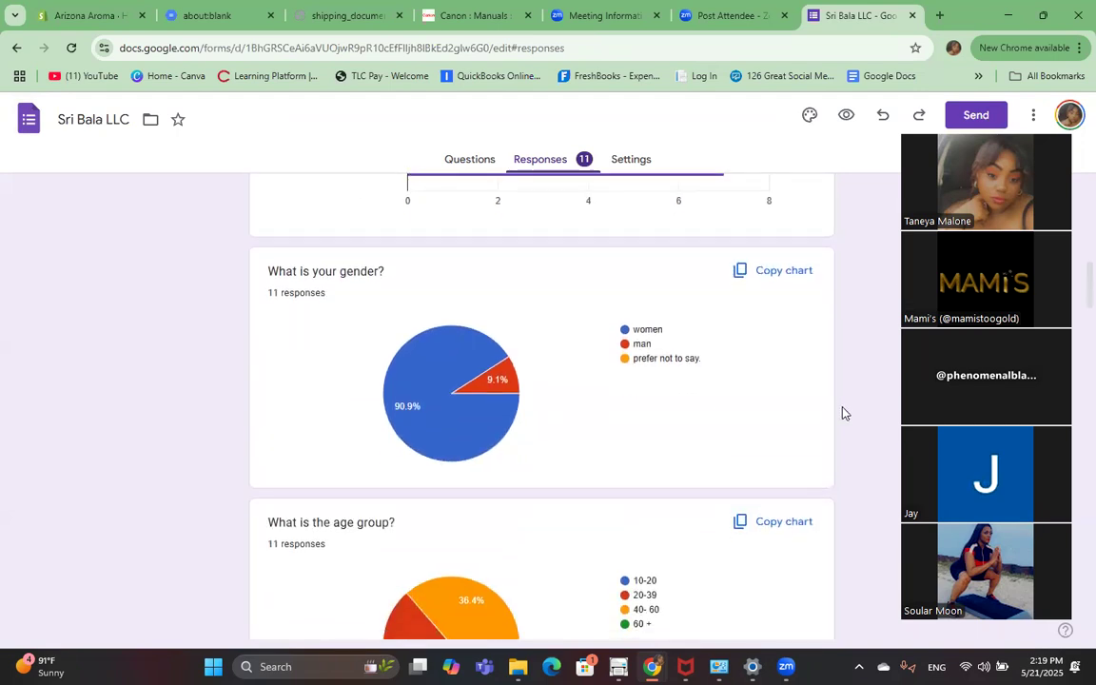
scroll(841, 413, "down", 8)
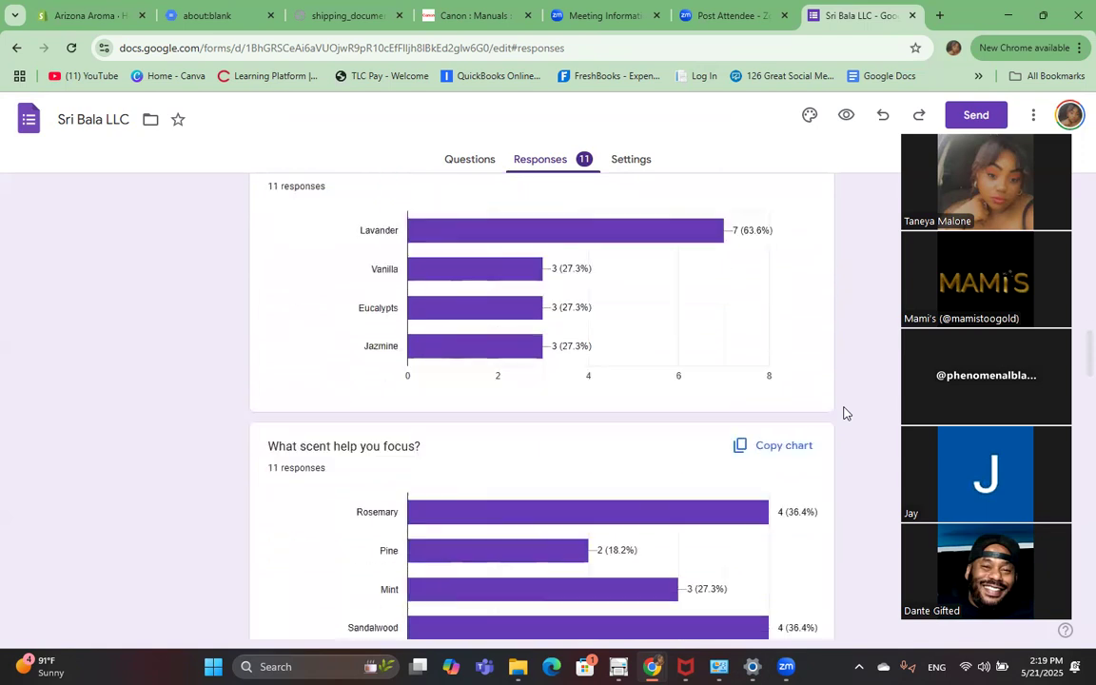
scroll(843, 413, "down", 3)
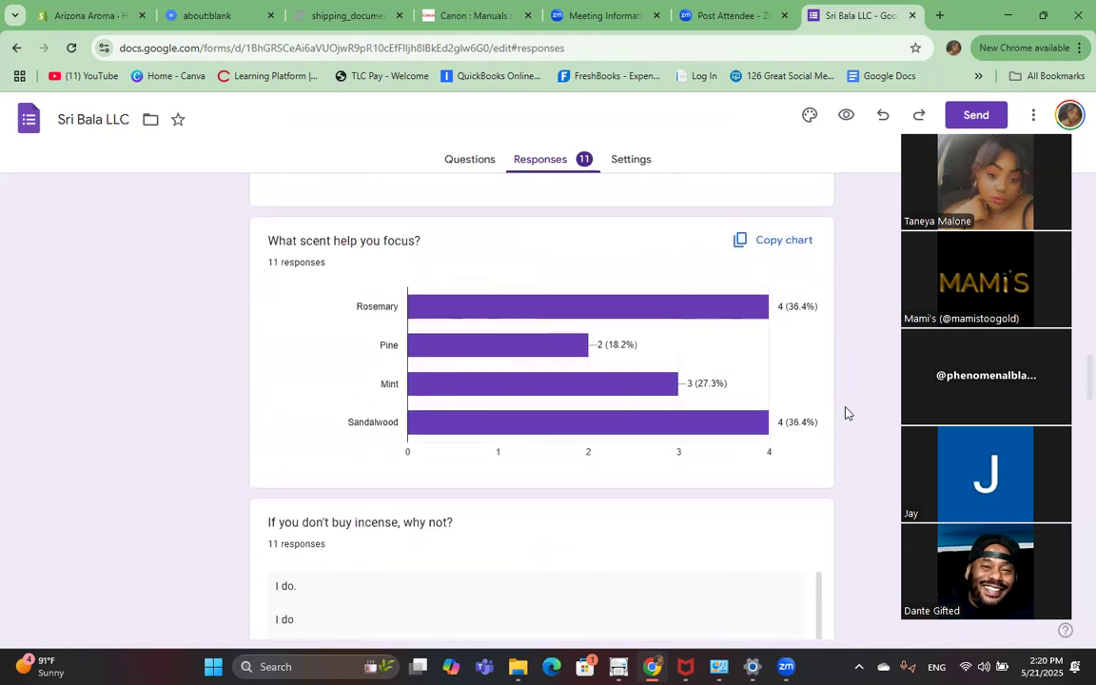
scroll(845, 413, "down", 6)
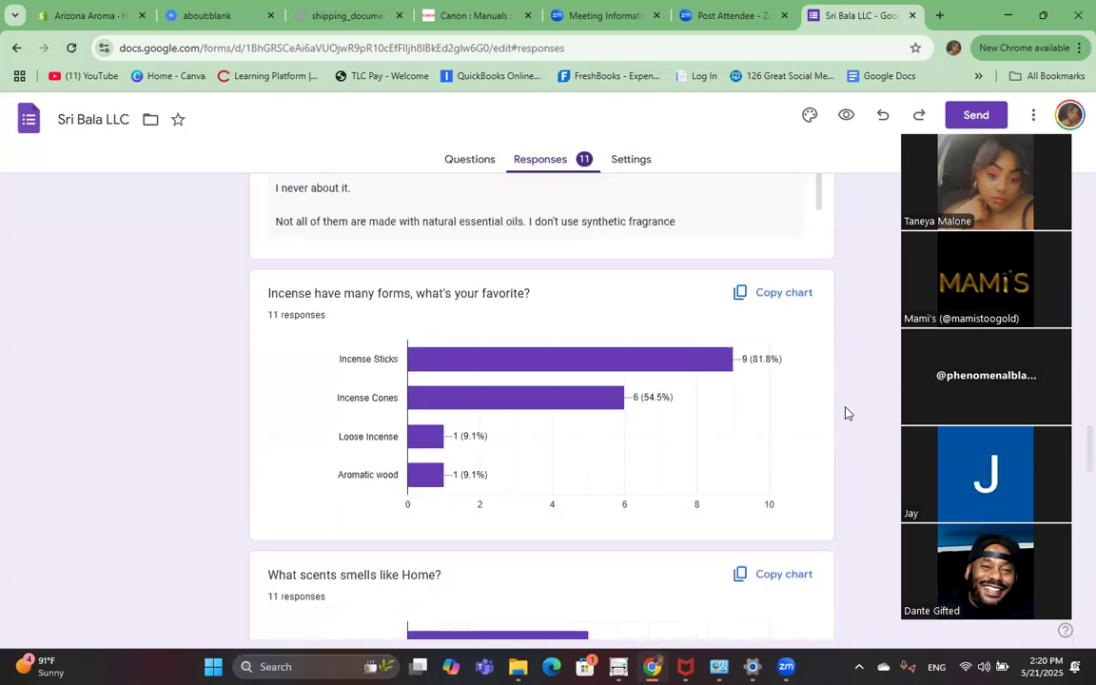
scroll(845, 413, "down", 2)
scroll(208, 362, "down", 3)
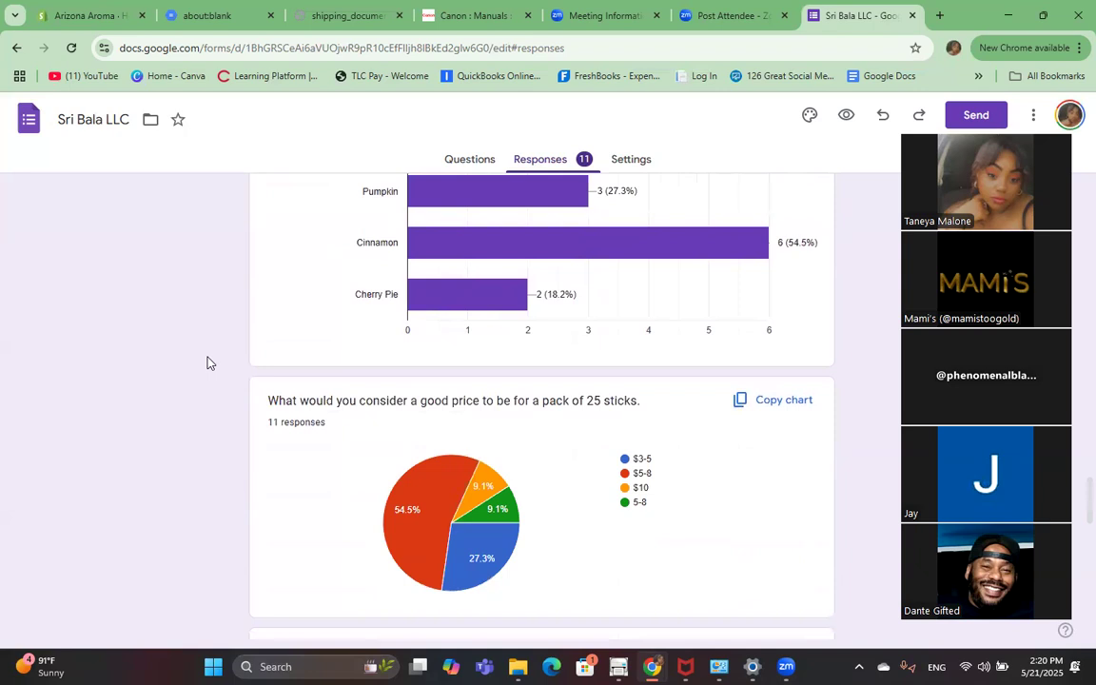
scroll(208, 359, "down", 7)
scroll(225, 357, "down", 3)
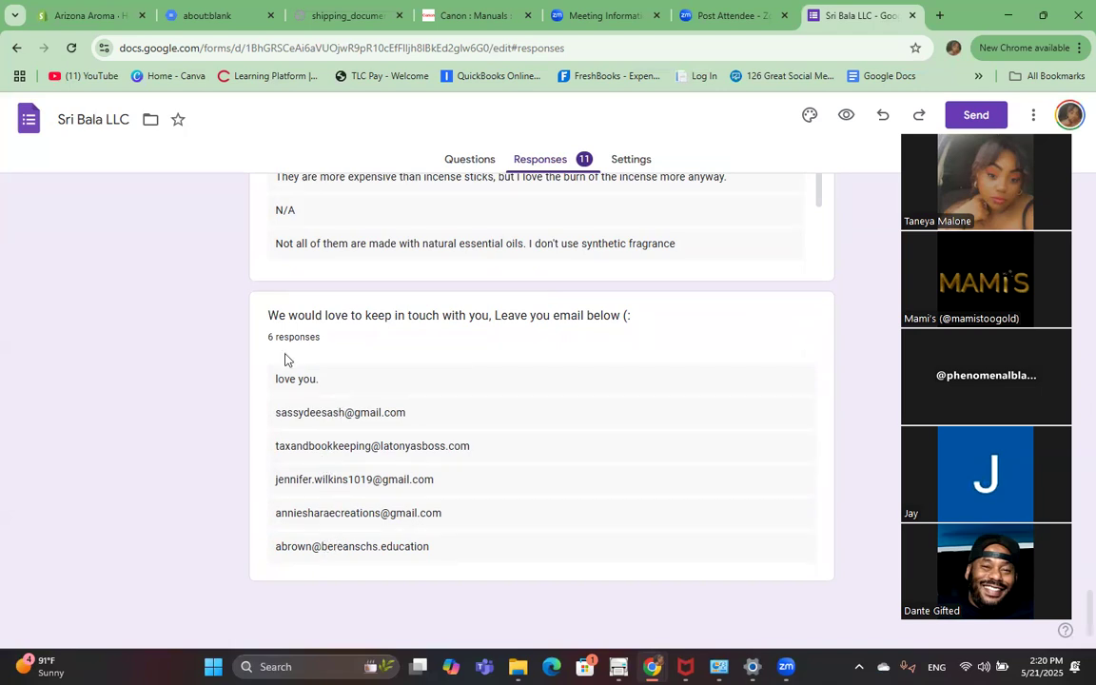
scroll(239, 326, "up", 10)
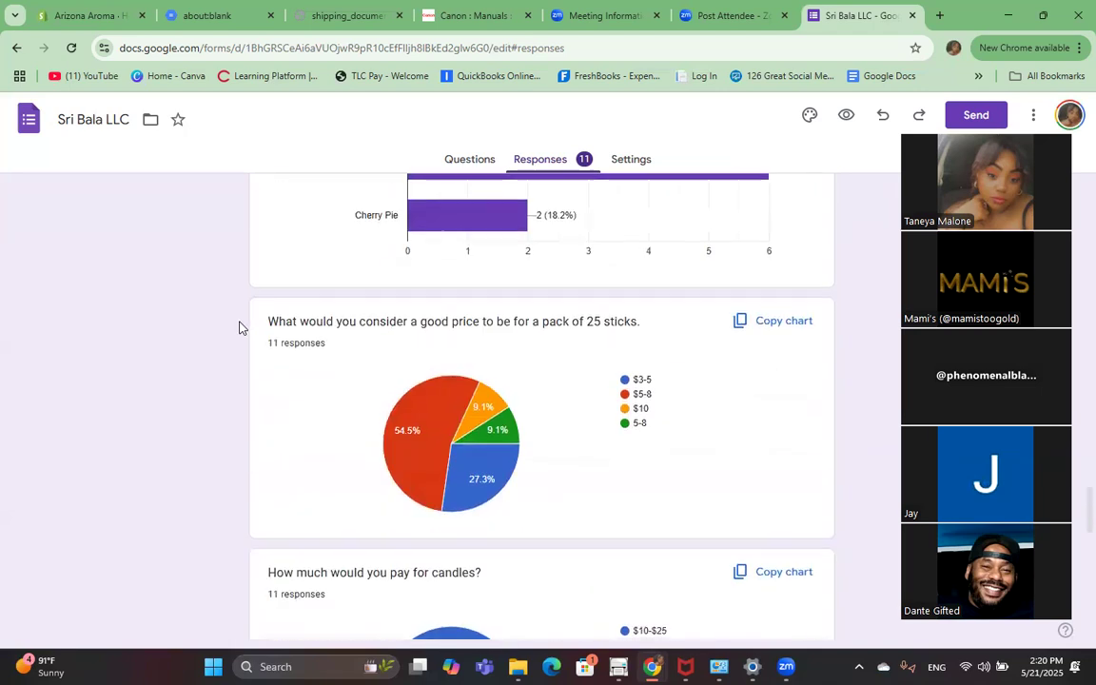
Show the survey's response settings and examine the choices for sending responders a copy of their response
left_click(632, 160)
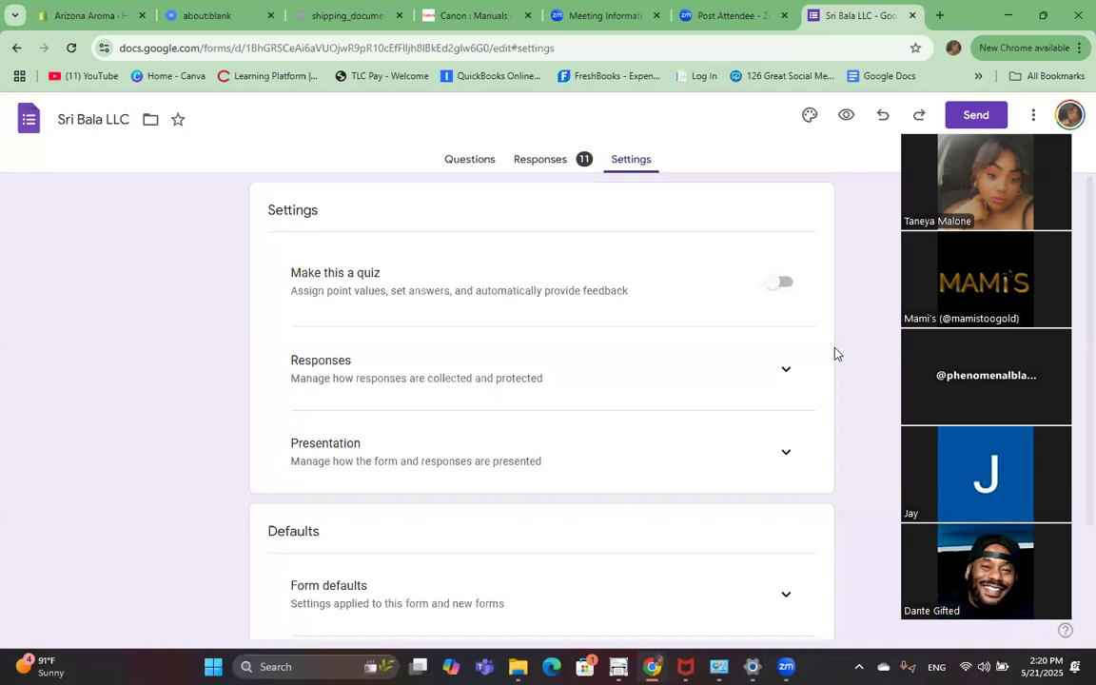
left_click(784, 370)
left_click(784, 371)
scroll(858, 396, "down", 1)
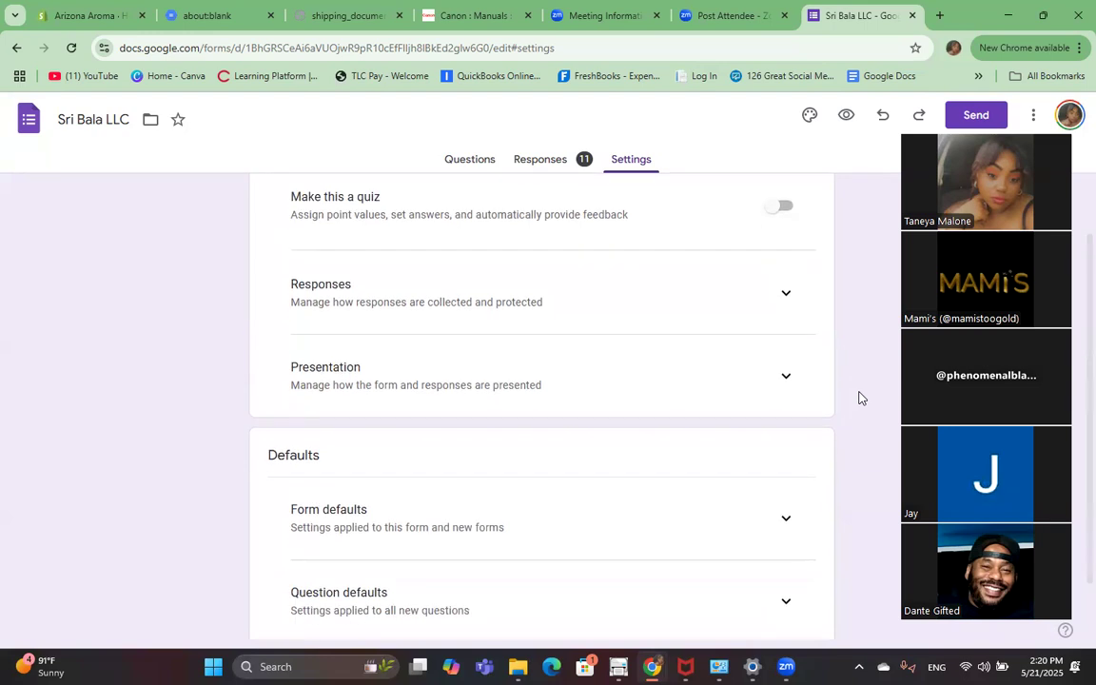
left_click(786, 296)
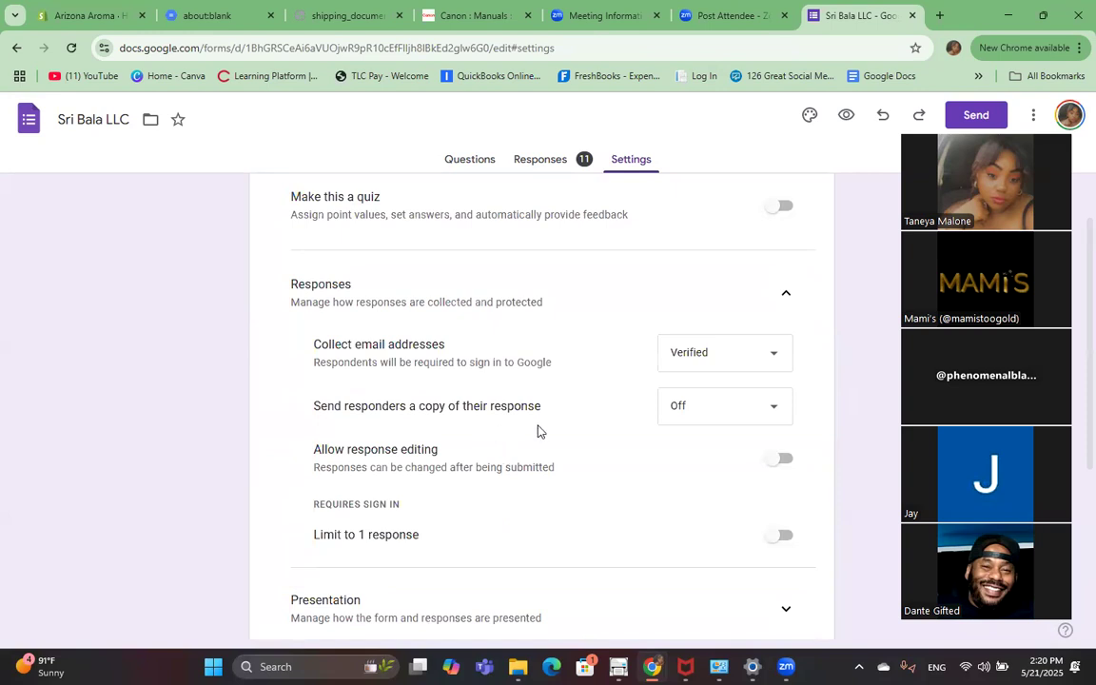
left_click(771, 408)
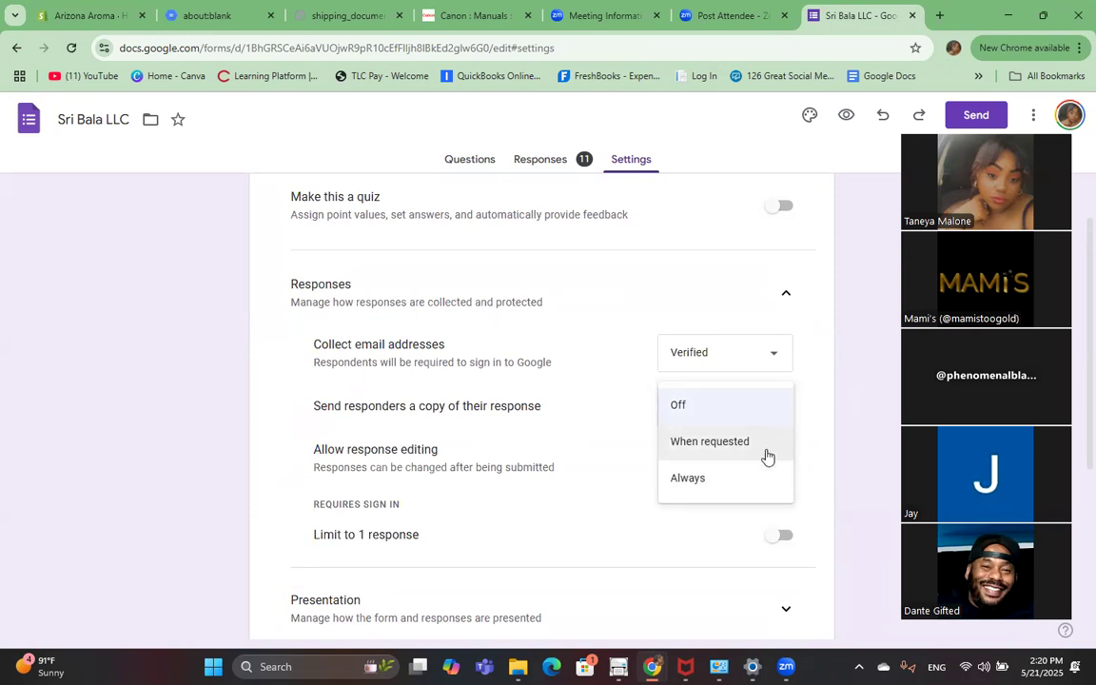
left_click(610, 533)
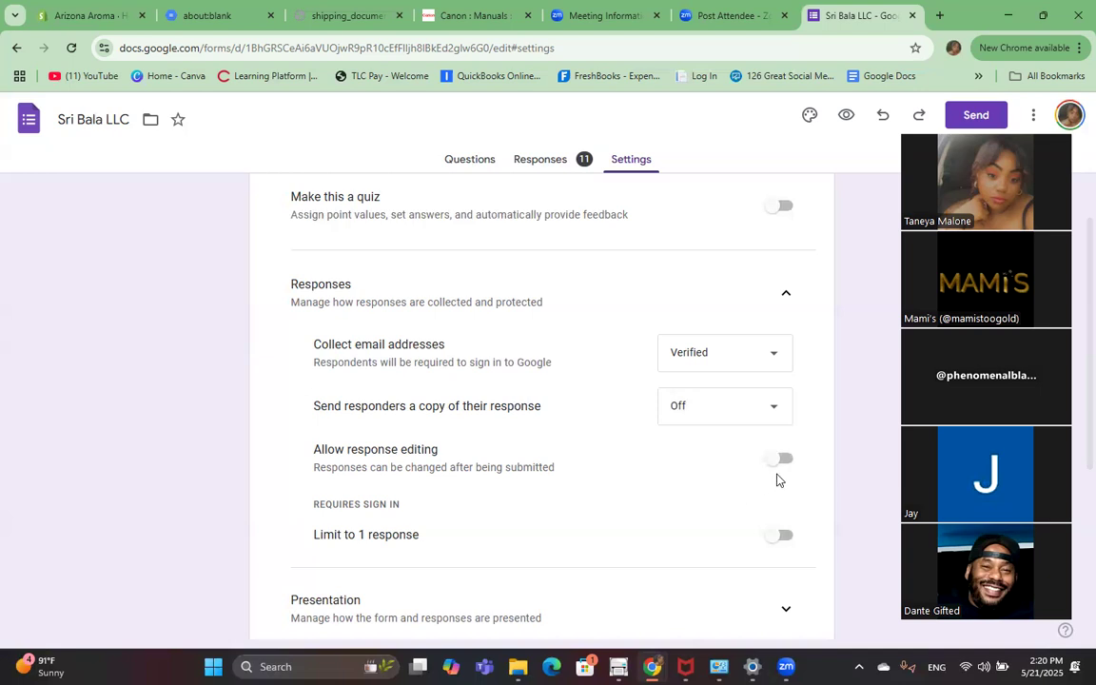
Try switching Allow response editing and Limit to 1 response on and back off
left_click(777, 462)
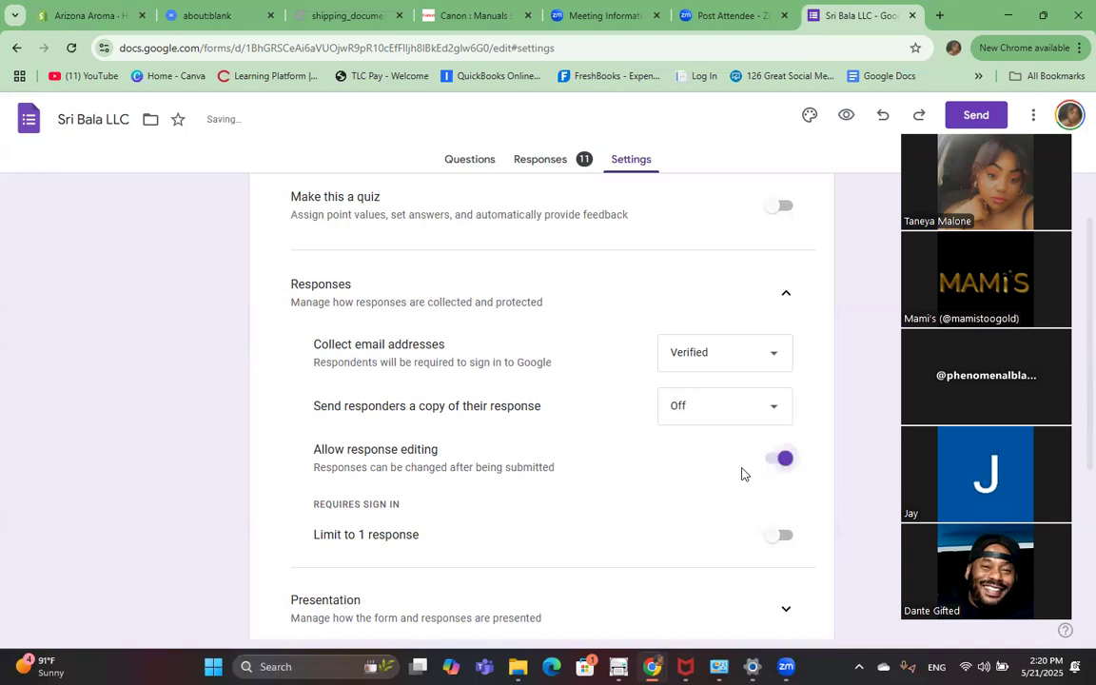
left_click(782, 459)
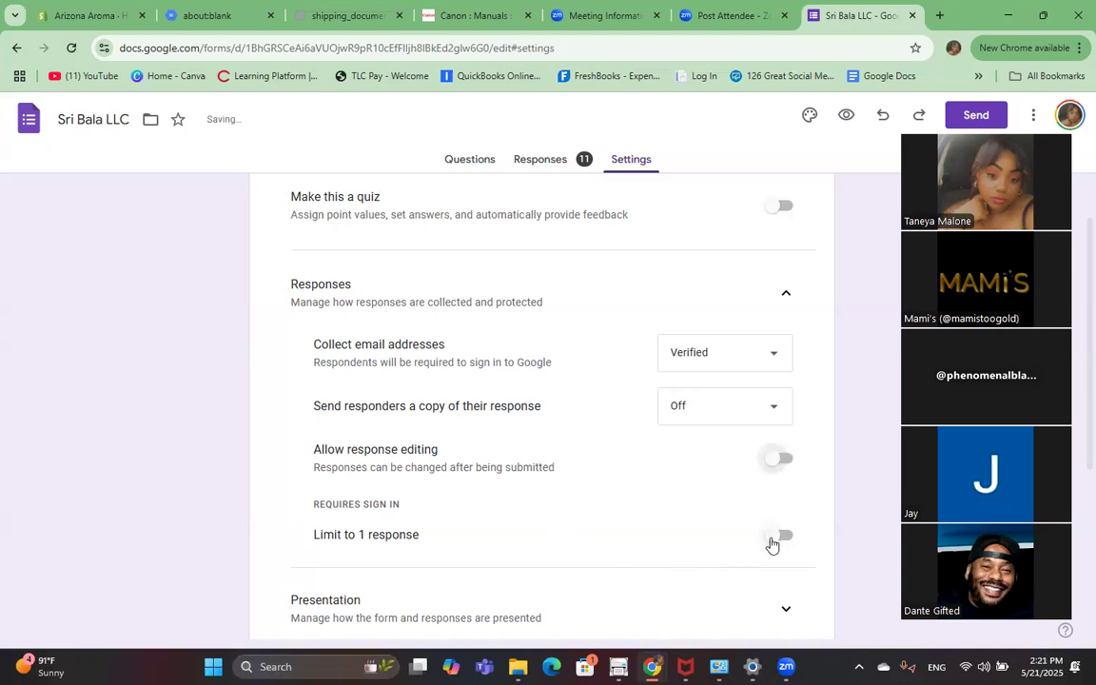
left_click(778, 538)
left_click(778, 537)
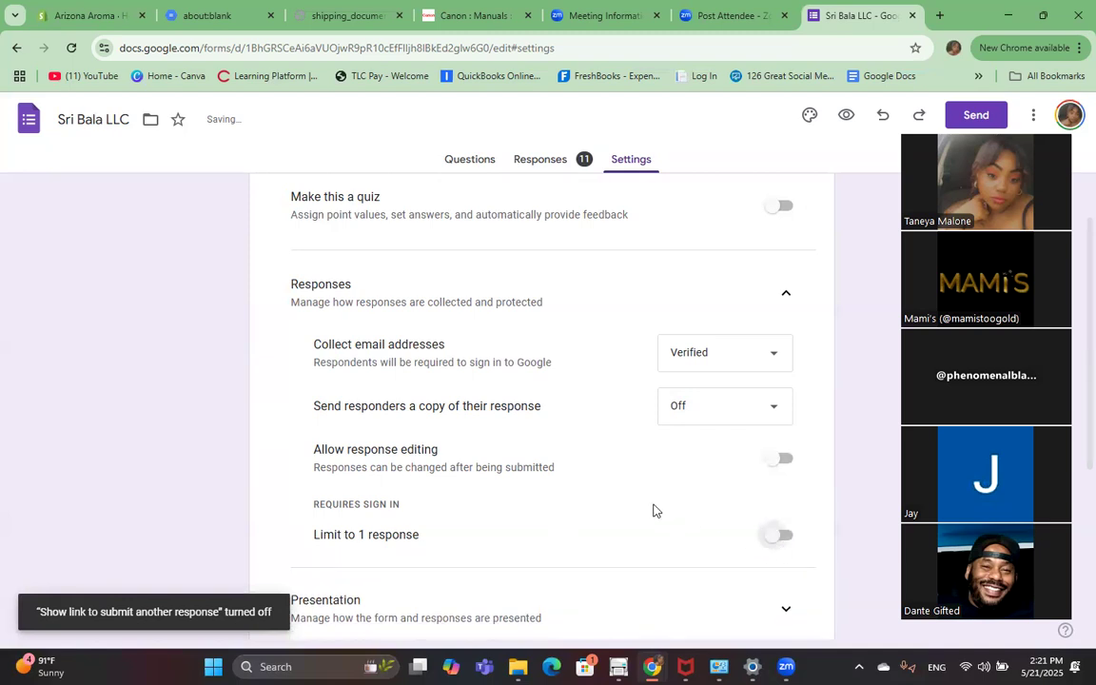
scroll(652, 509, "down", 3)
scroll(653, 509, "up", 3)
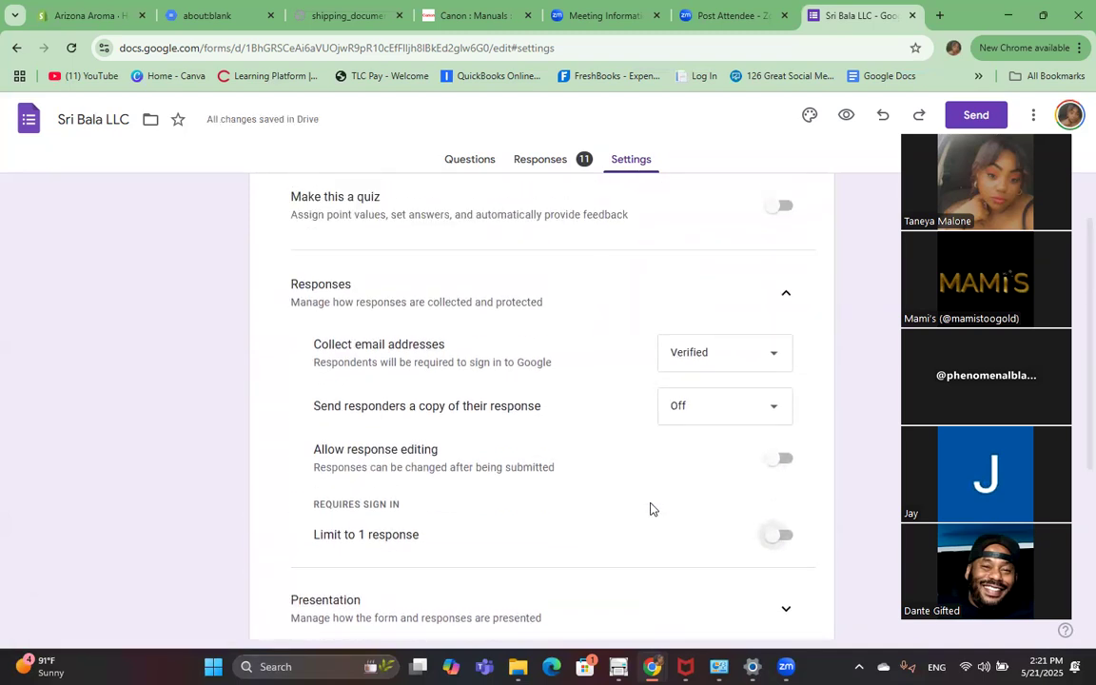
scroll(609, 480, "up", 1)
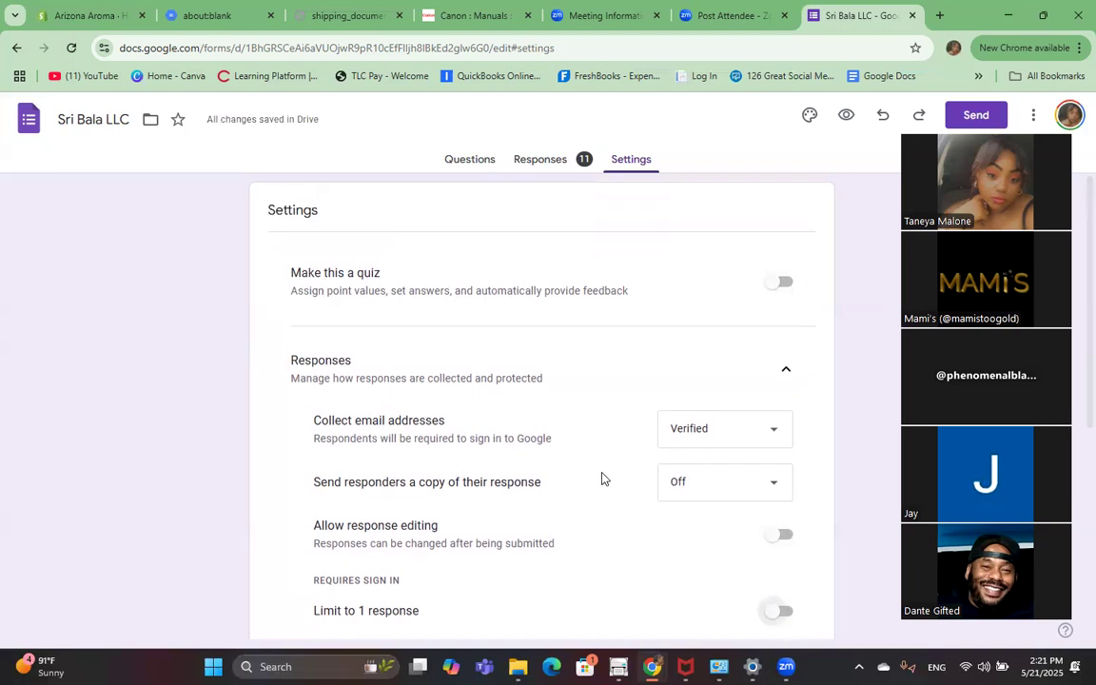
scroll(601, 476, "down", 1)
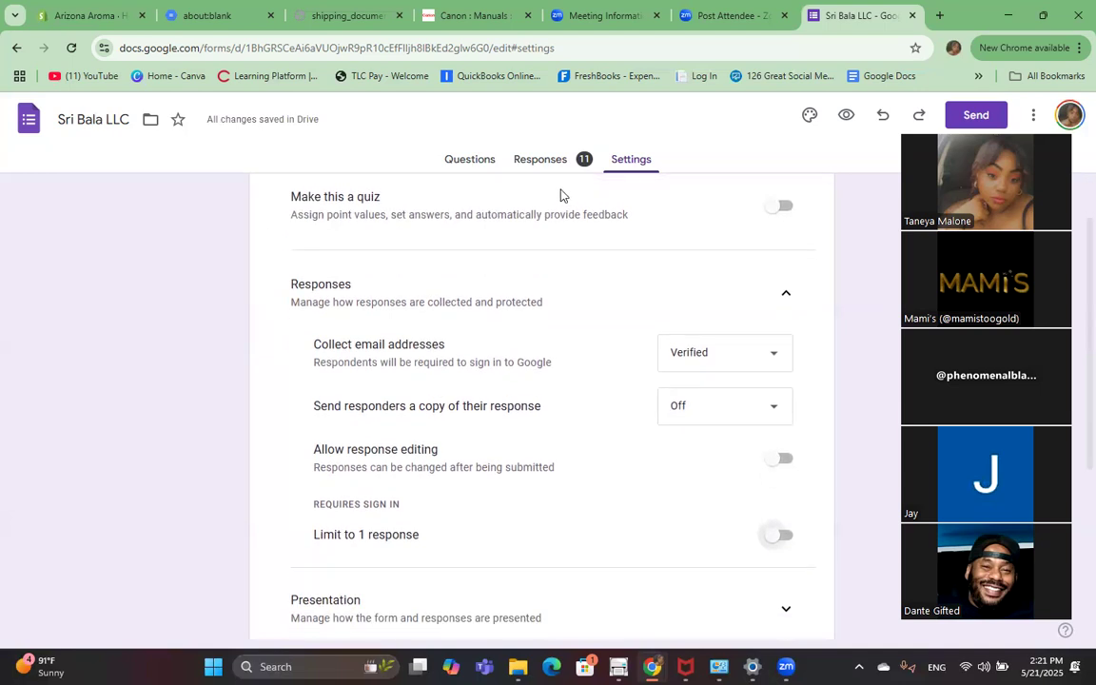
scroll(616, 290, "down", 1)
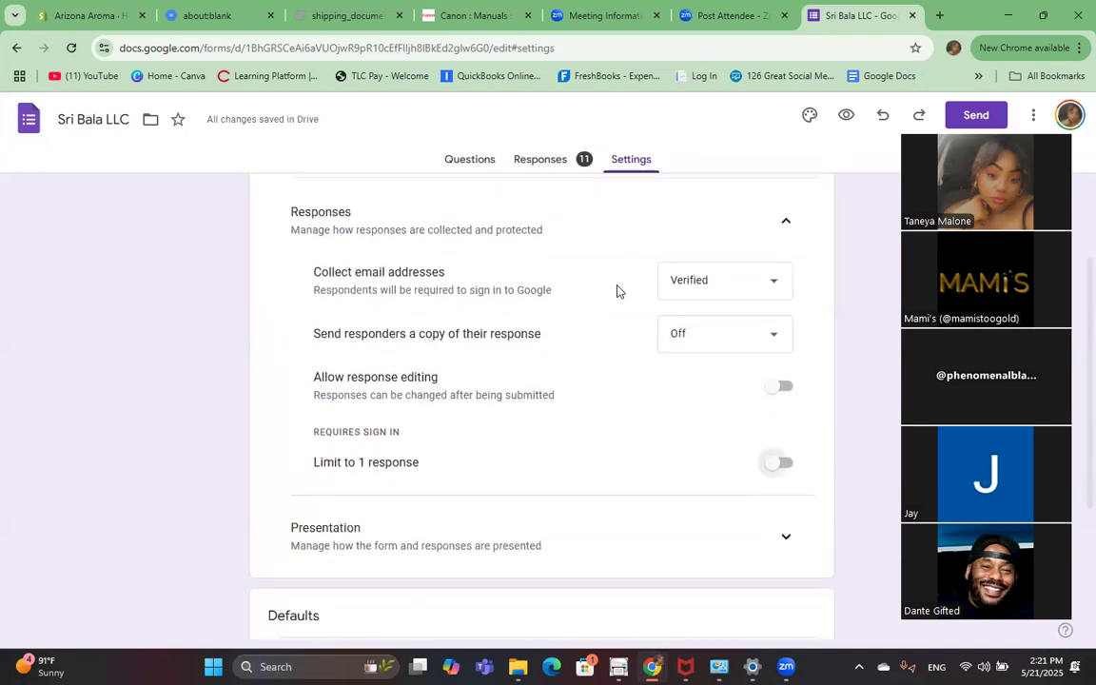
scroll(617, 290, "up", 2)
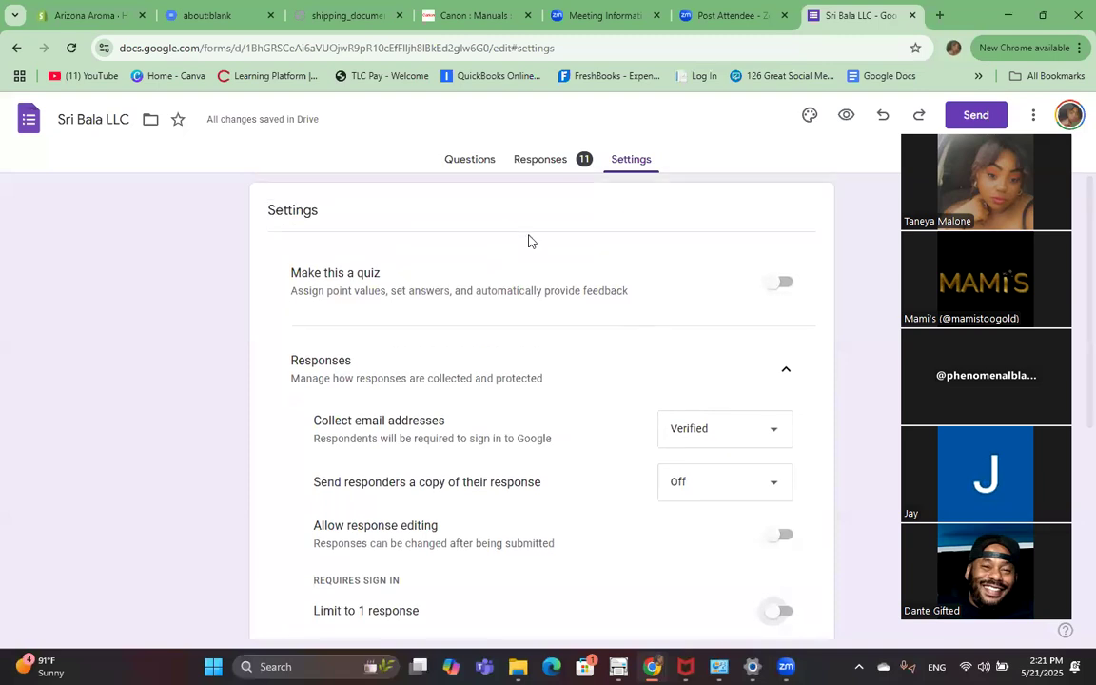
scroll(609, 448, "down", 1)
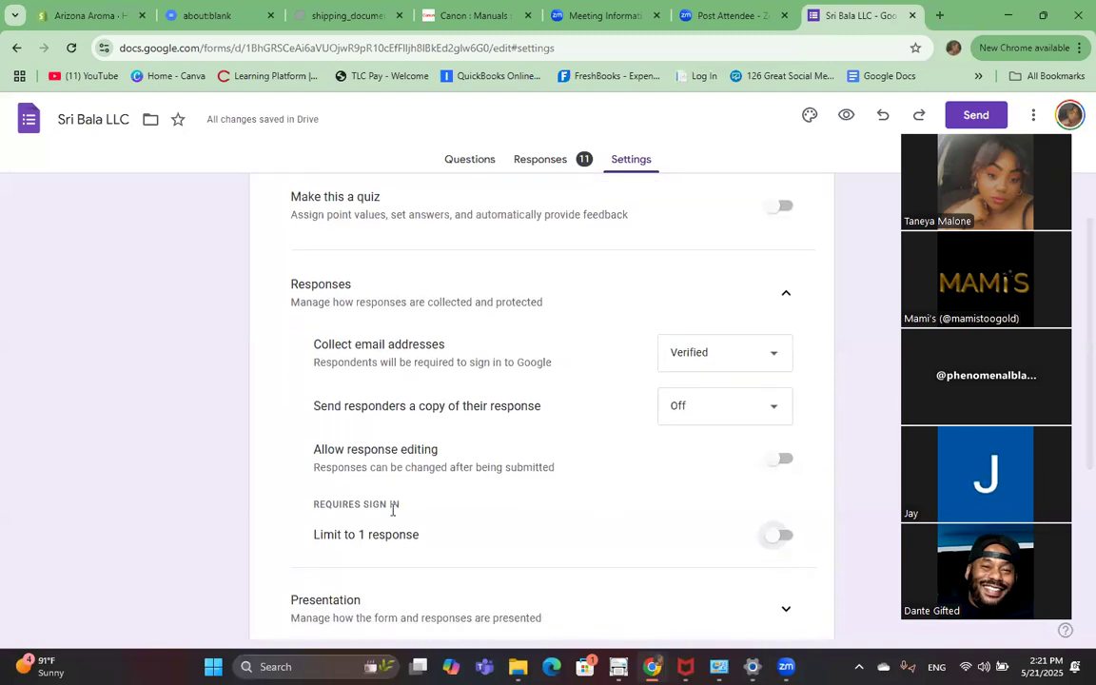
Examine the choices for sending responders a copy of their response and for collecting email addresses, keeping Off and Verified
left_click(770, 419)
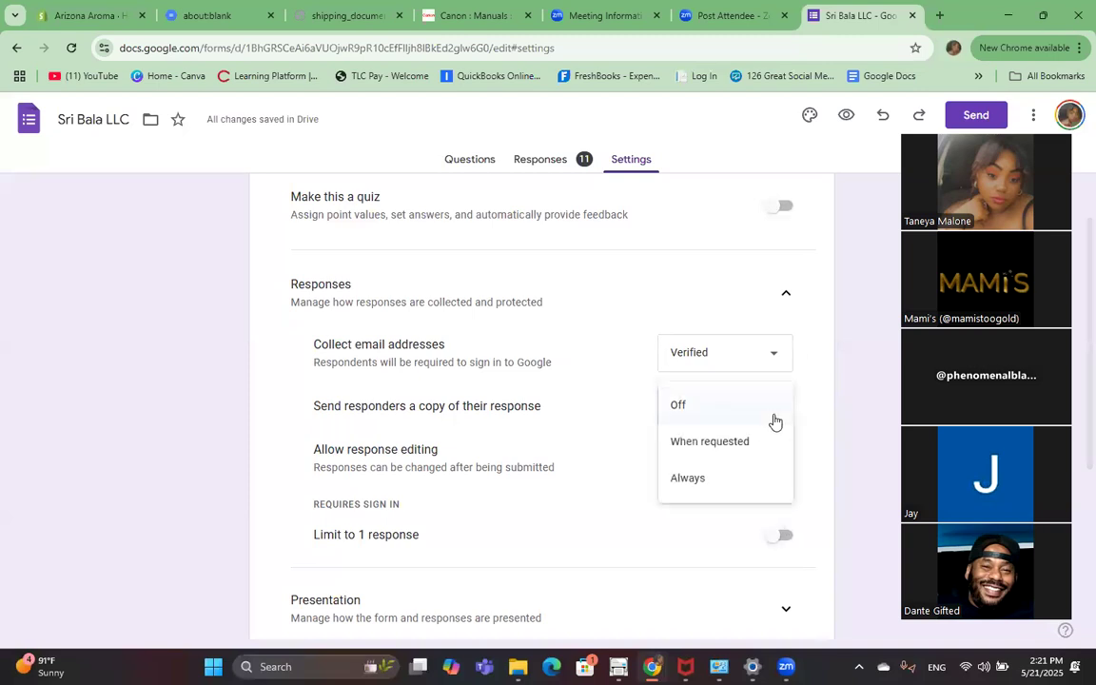
left_click(777, 406)
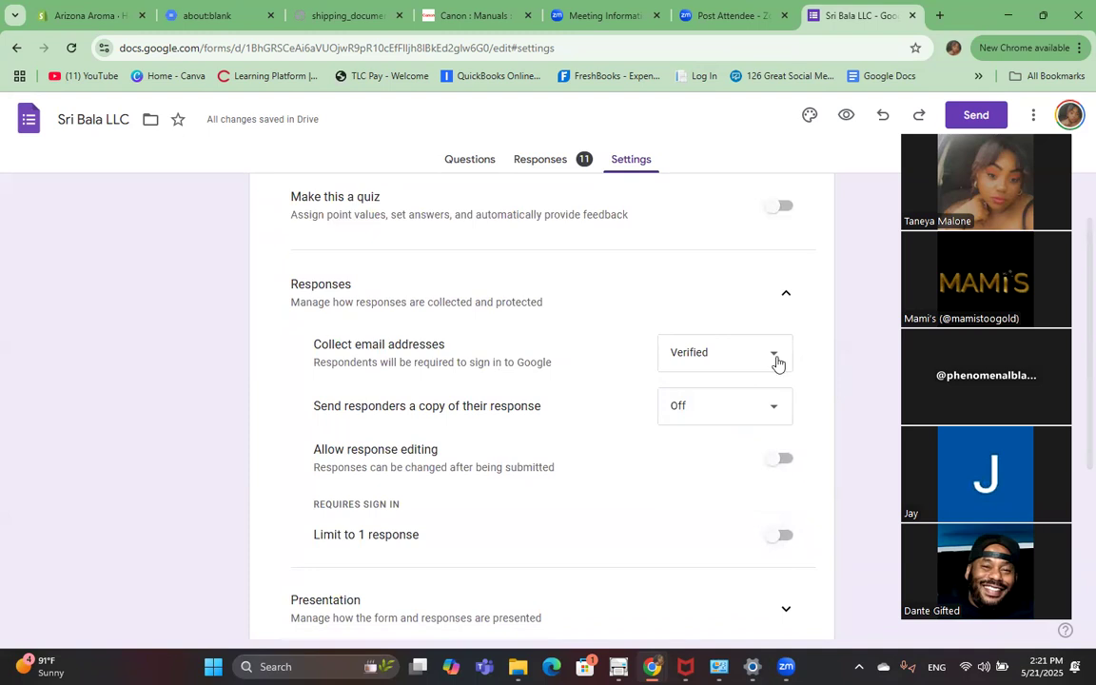
left_click(772, 365)
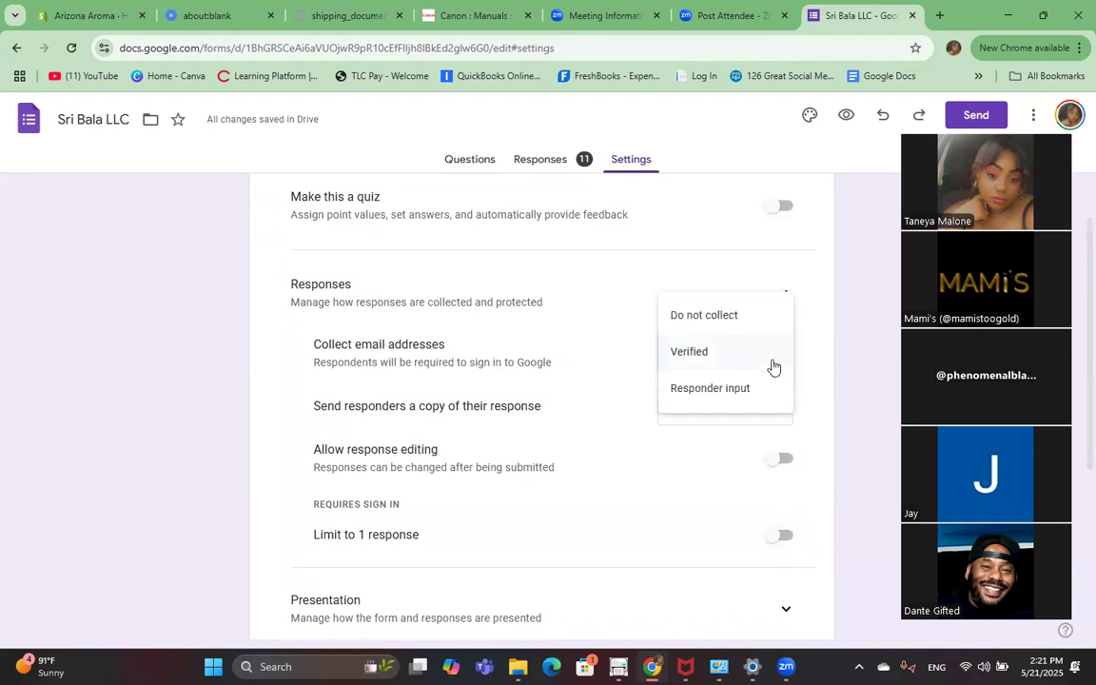
left_click(772, 365)
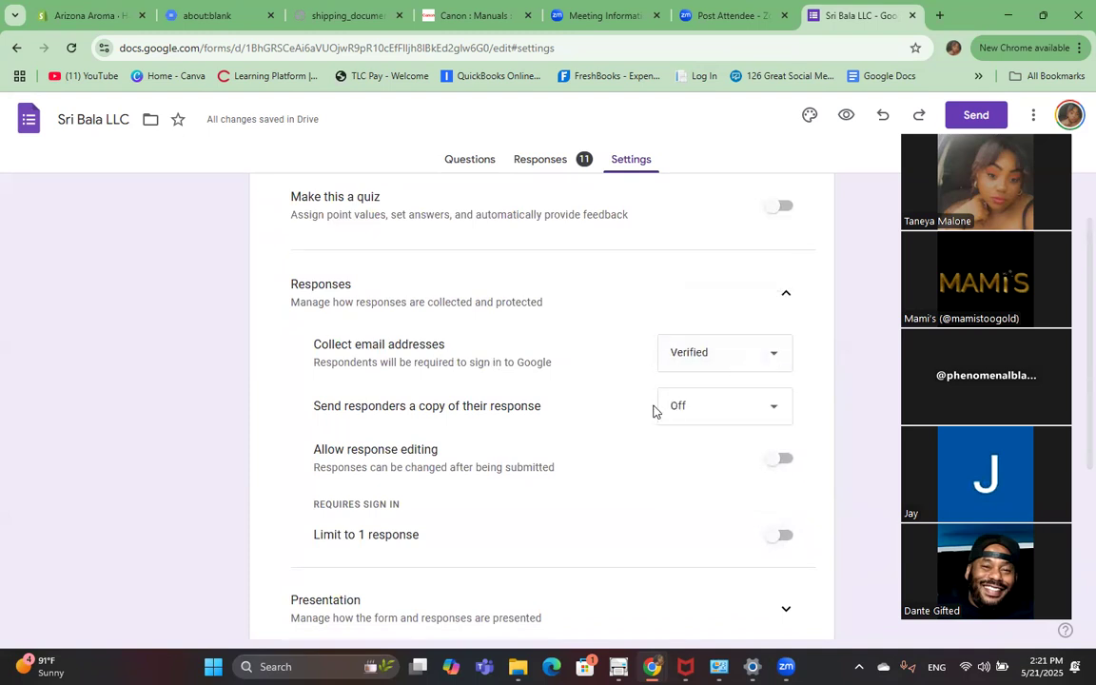
Briefly expand and collapse the Form defaults section of the survey's settings
scroll(645, 411, "down", 1)
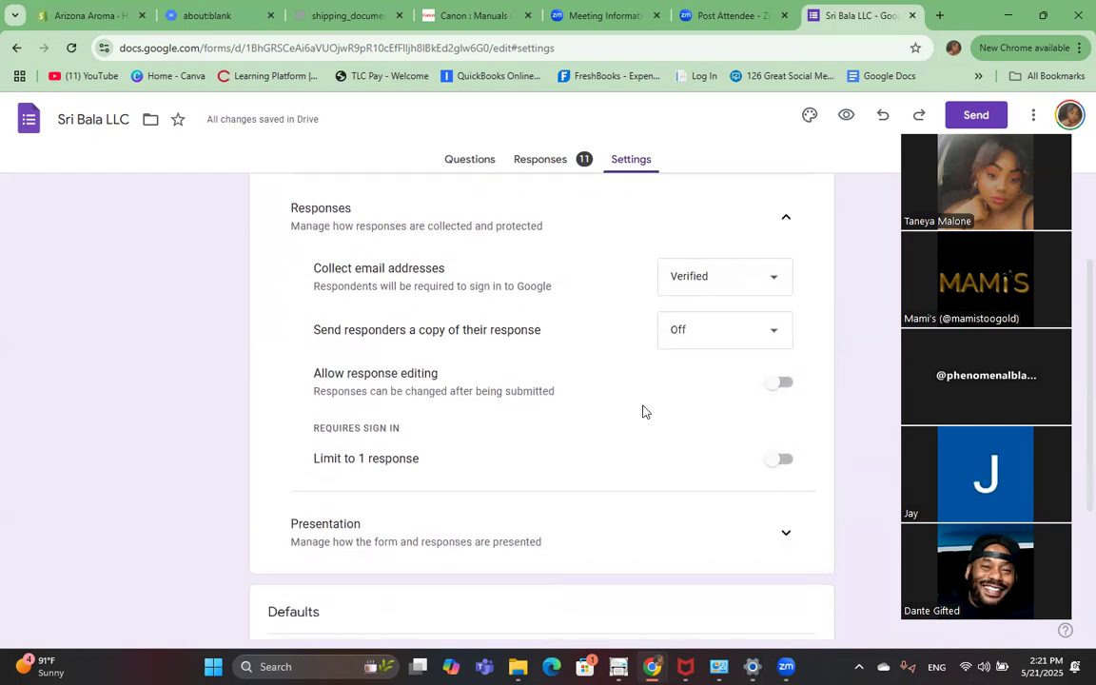
scroll(643, 411, "down", 3)
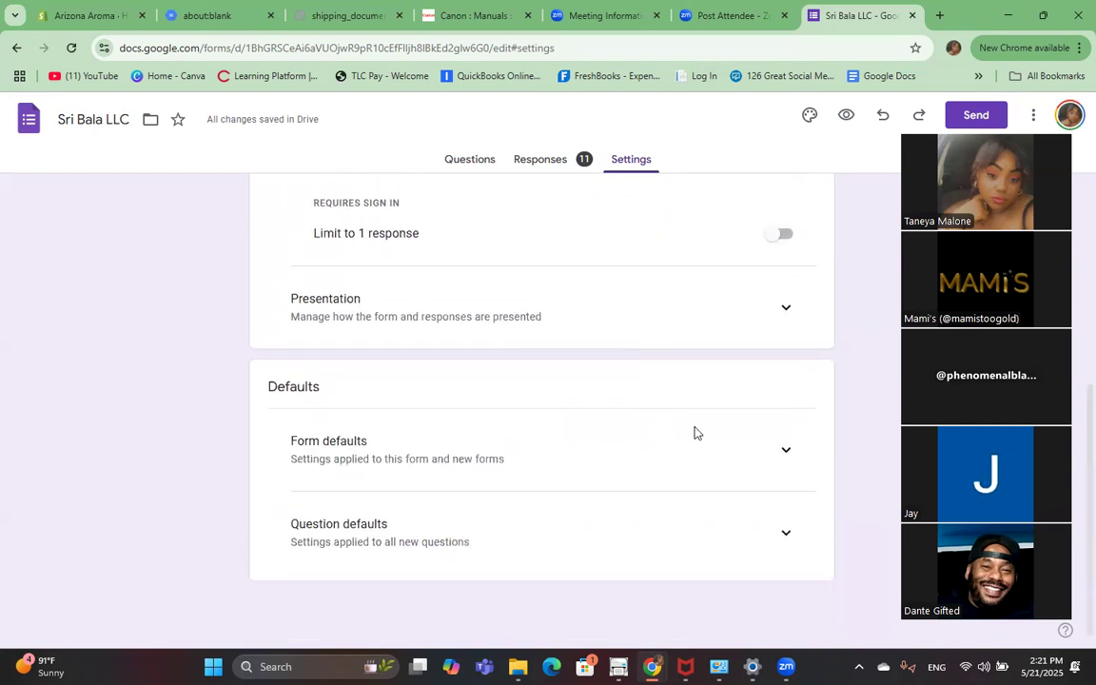
left_click(788, 449)
left_click(790, 449)
scroll(753, 414, "up", 5)
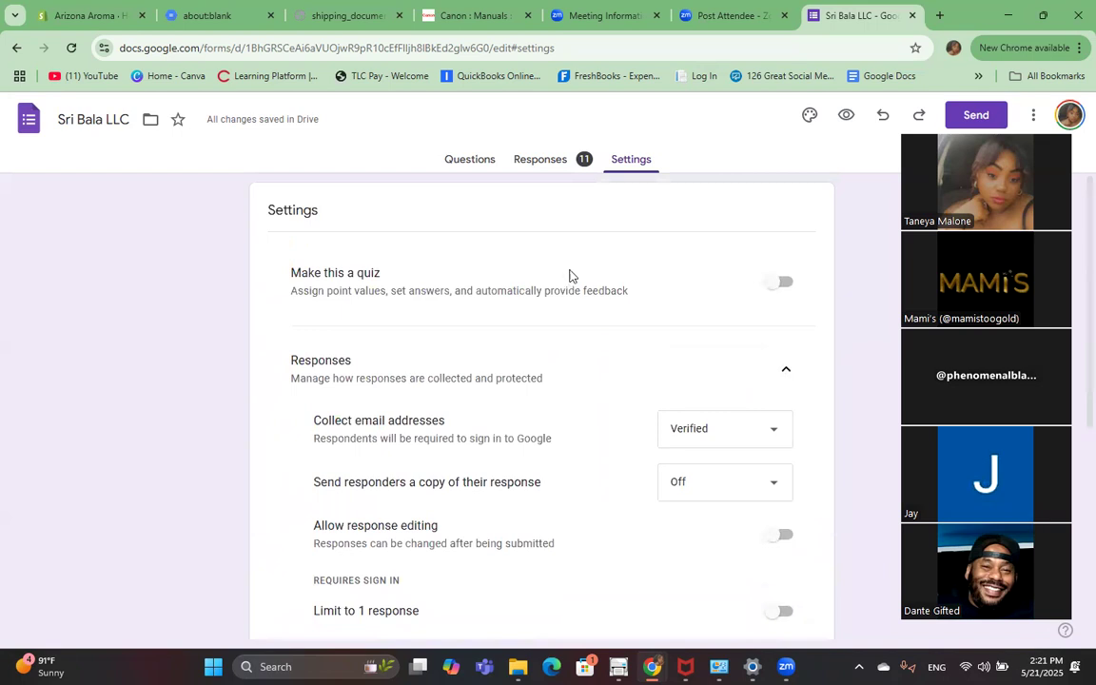
Return to the survey's questions and show its title, description and business card image
left_click(476, 162)
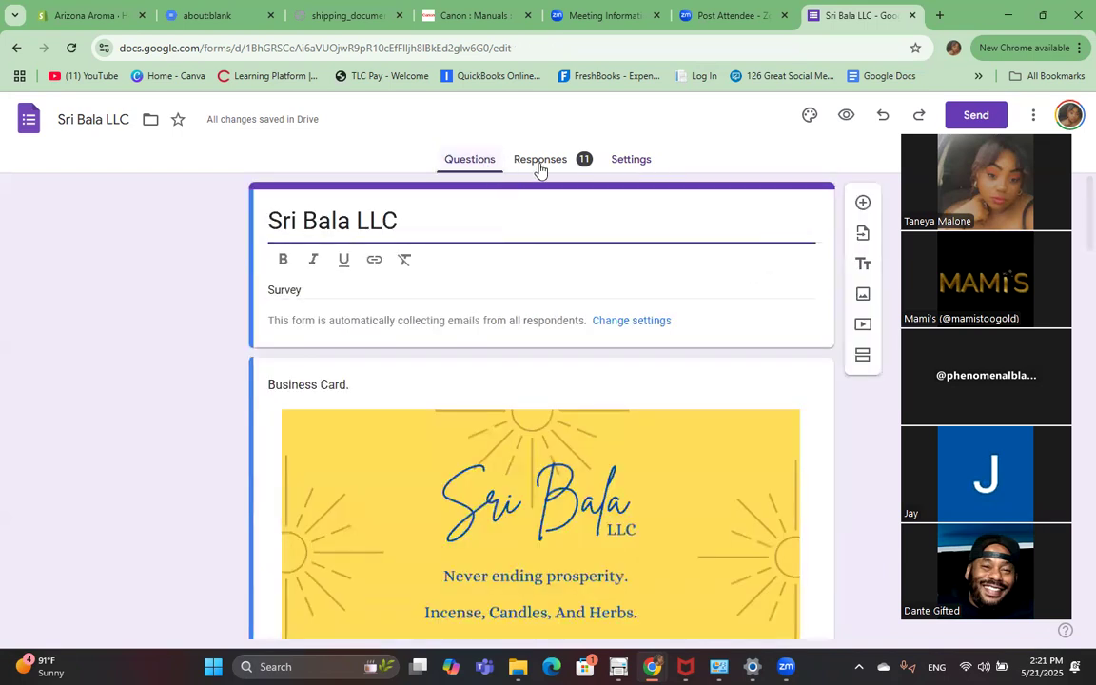
scroll(680, 325, "down", 9)
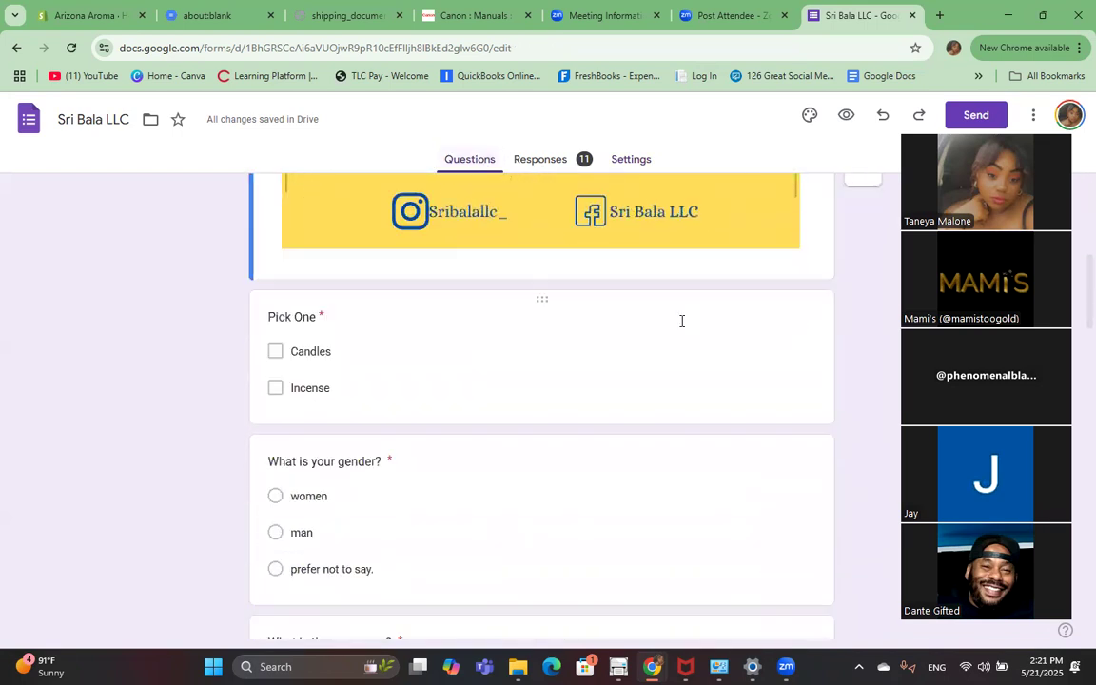
scroll(683, 325, "up", 10)
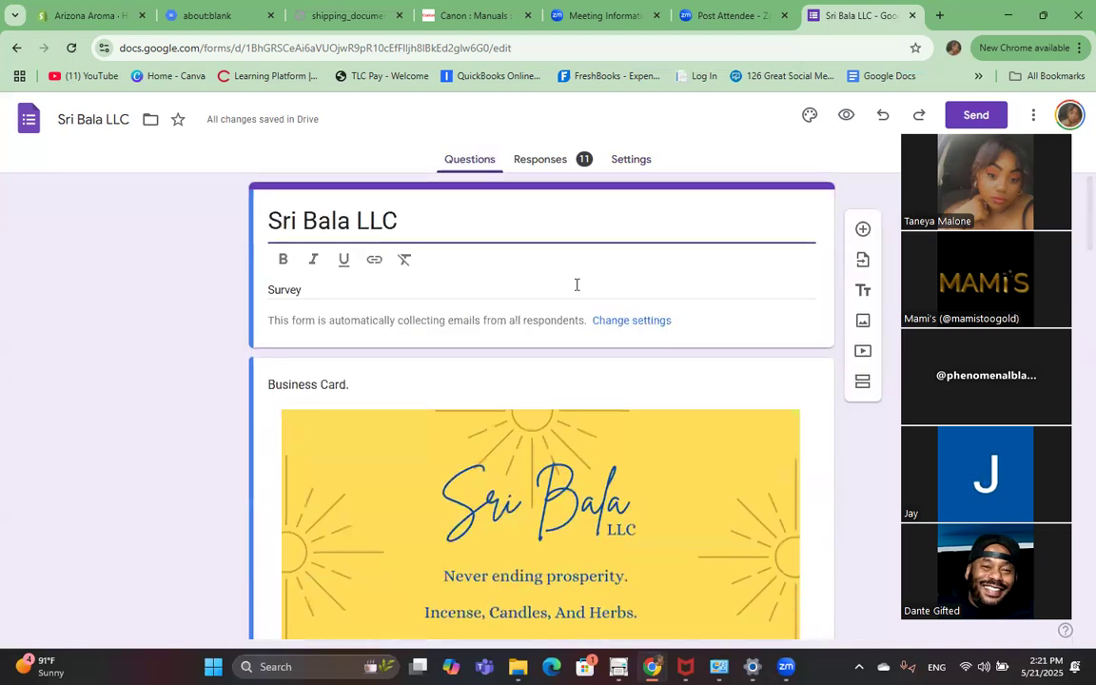
scroll(190, 347, "down", 2)
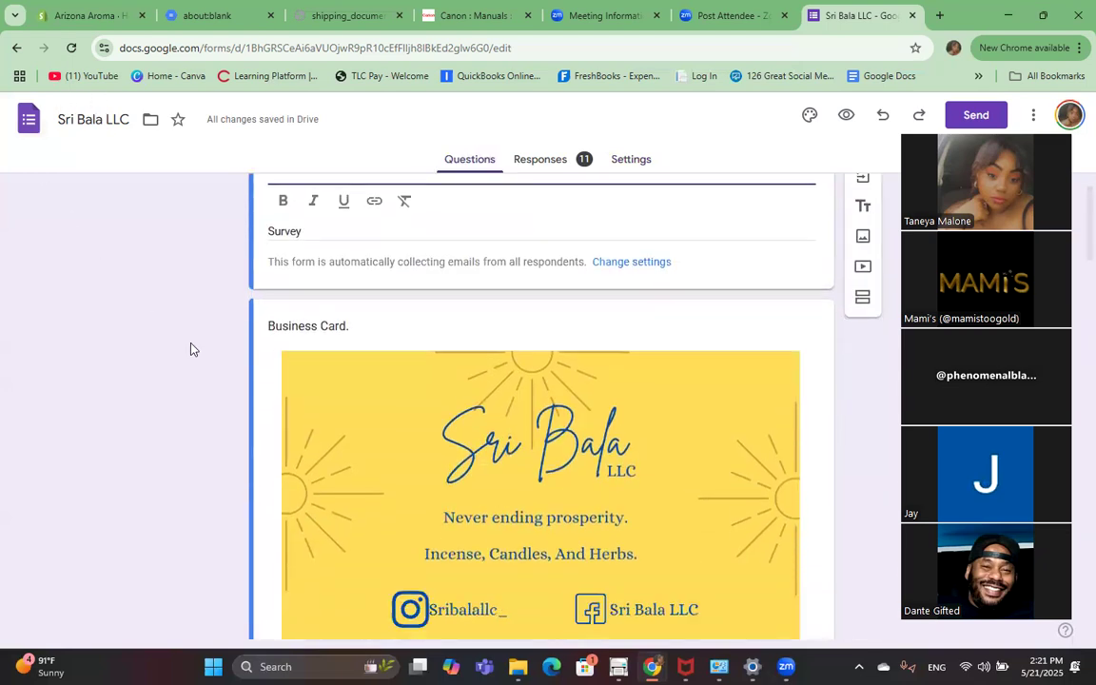
scroll(194, 348, "down", 1)
scroll(202, 338, "up", 4)
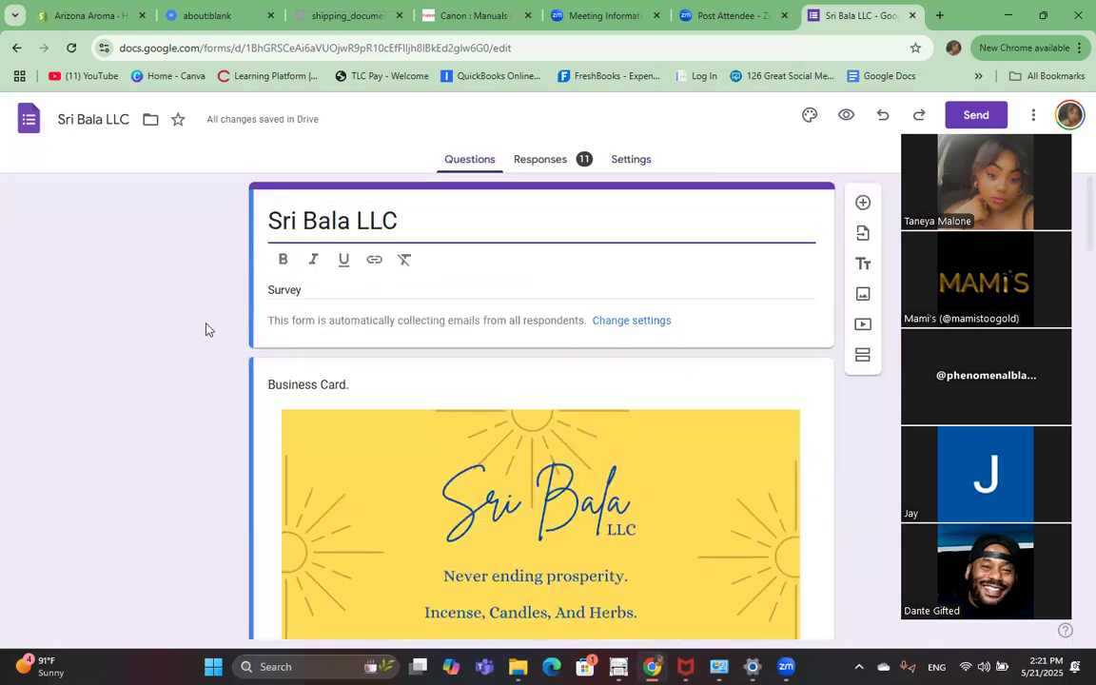
Review the survey's questions from the business card and Pick One through the incense and candle pricing questions
scroll(208, 318, "down", 3)
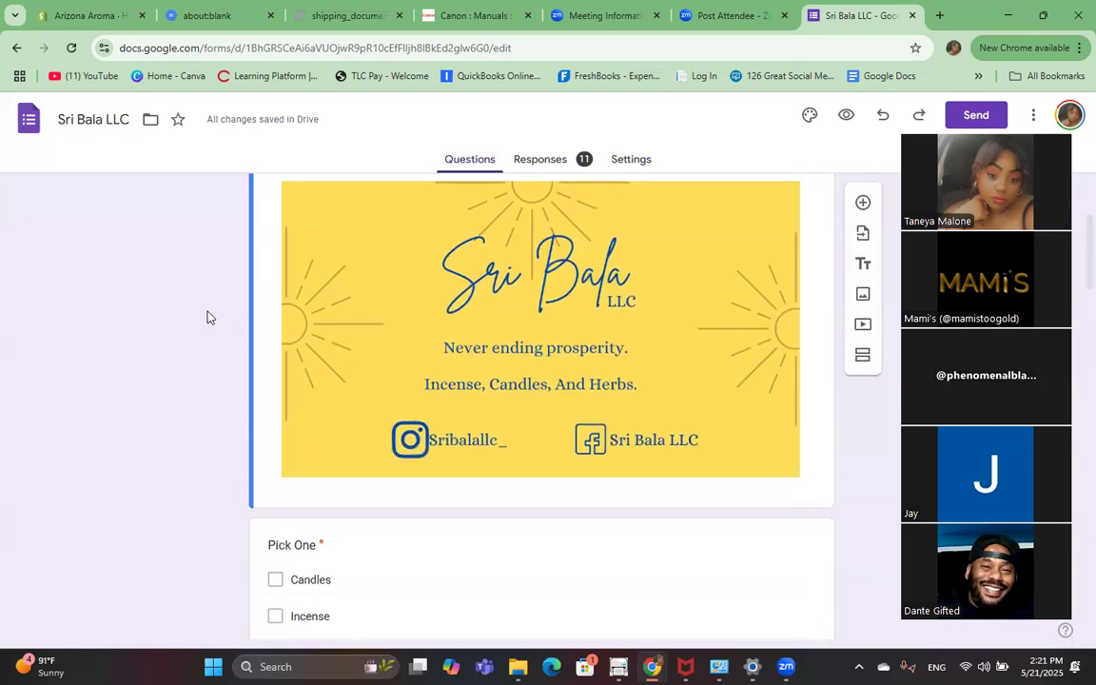
scroll(208, 318, "down", 5)
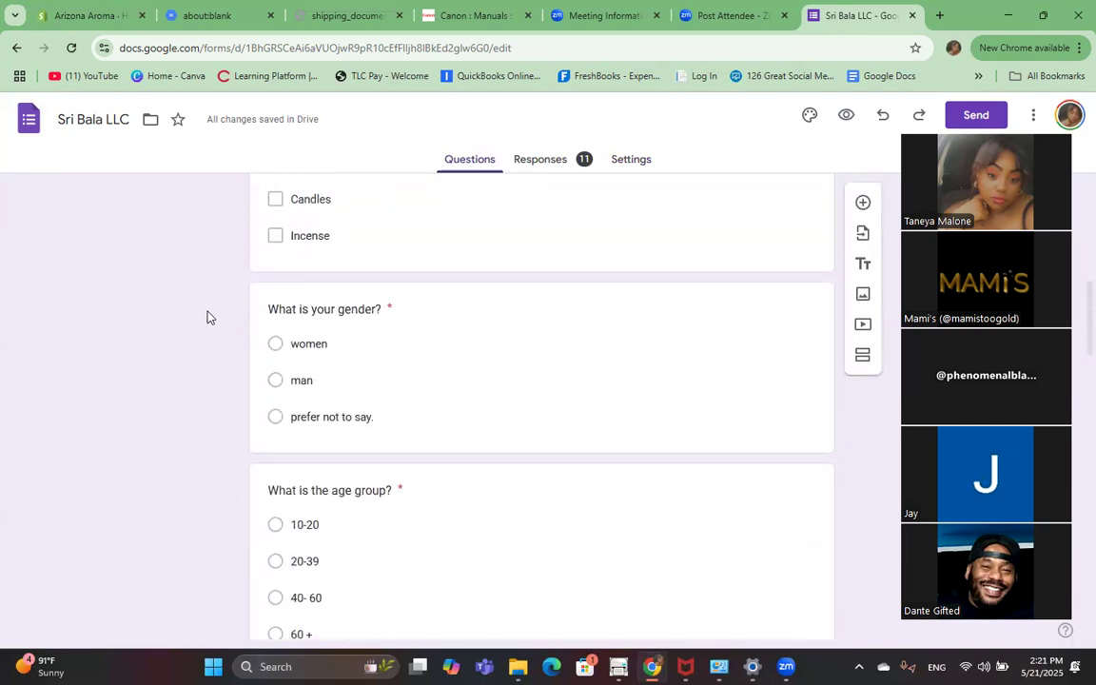
scroll(208, 317, "down", 3)
scroll(208, 318, "up", 2)
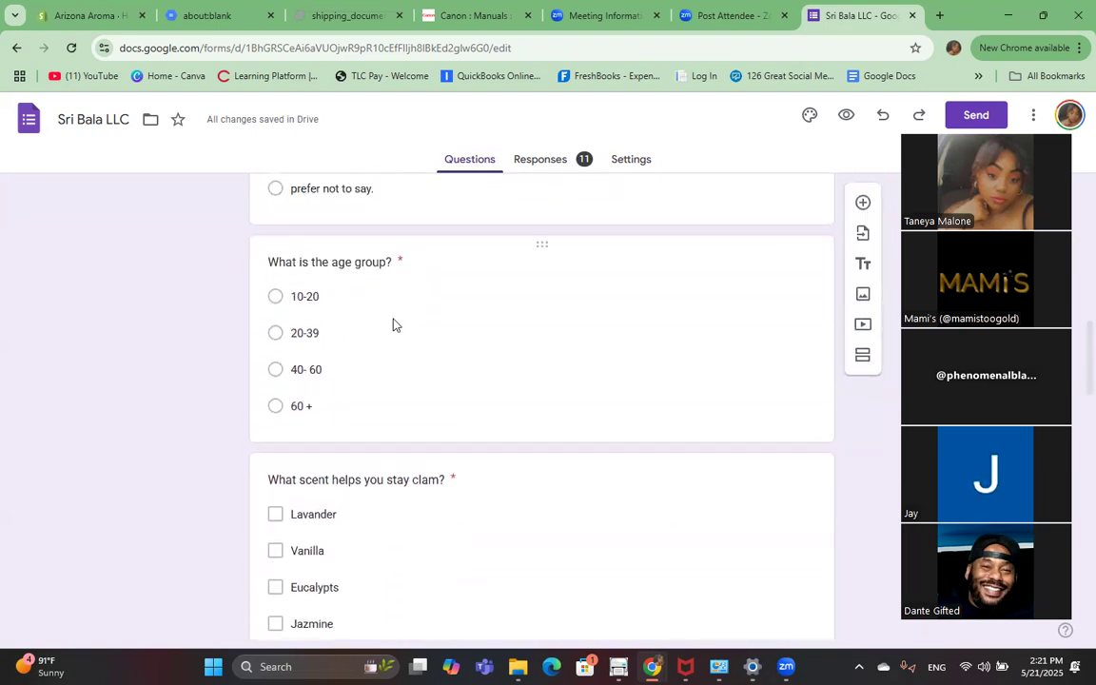
scroll(398, 330, "down", 6)
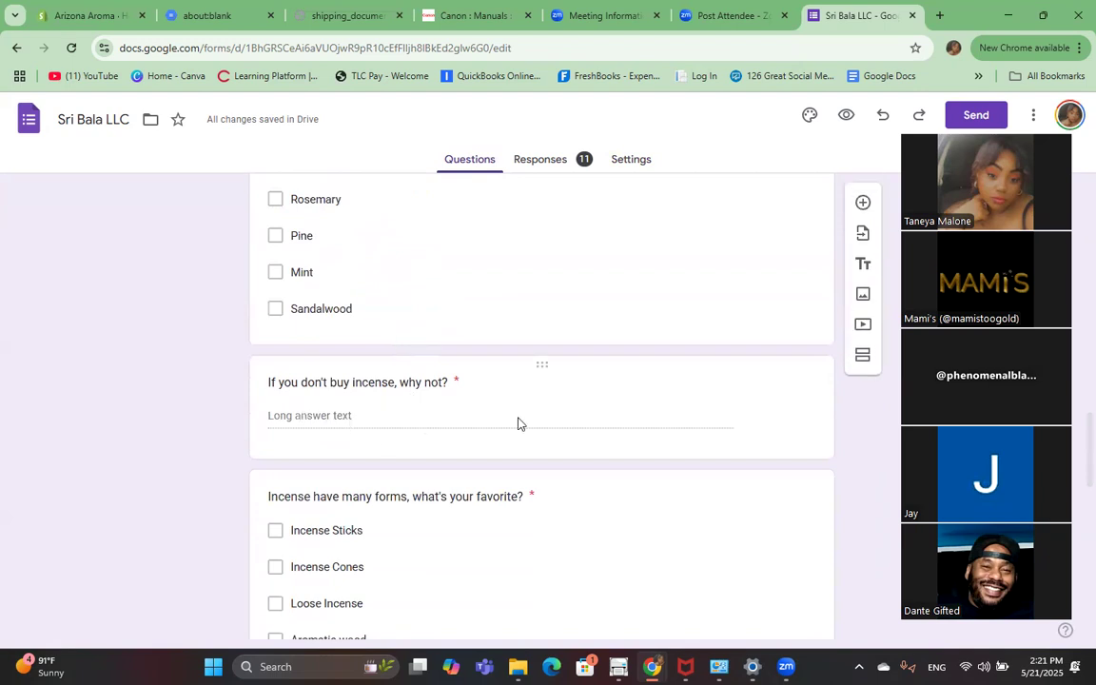
scroll(457, 433, "down", 2)
scroll(492, 508, "down", 1)
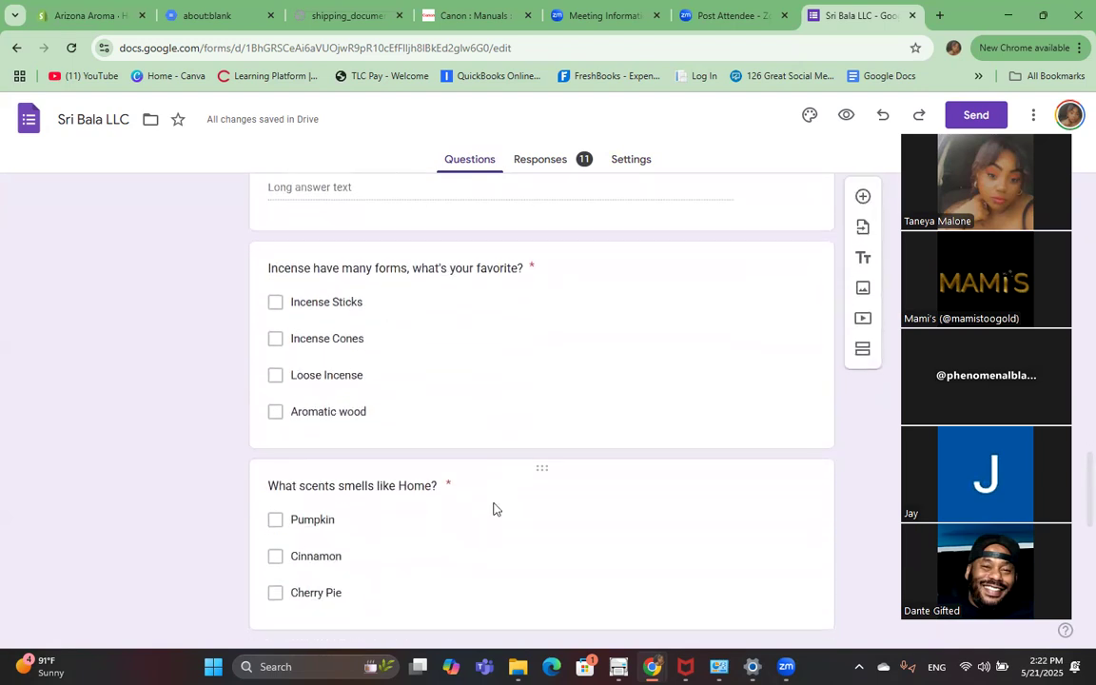
scroll(493, 508, "down", 1)
scroll(330, 509, "down", 2)
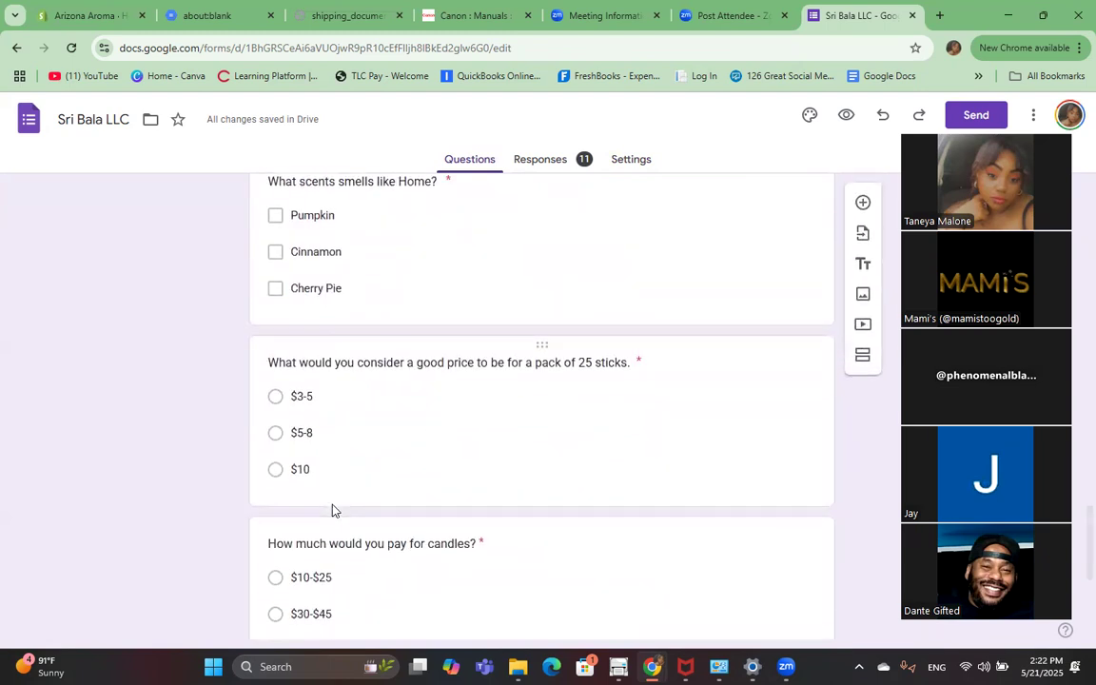
scroll(332, 510, "up", 2)
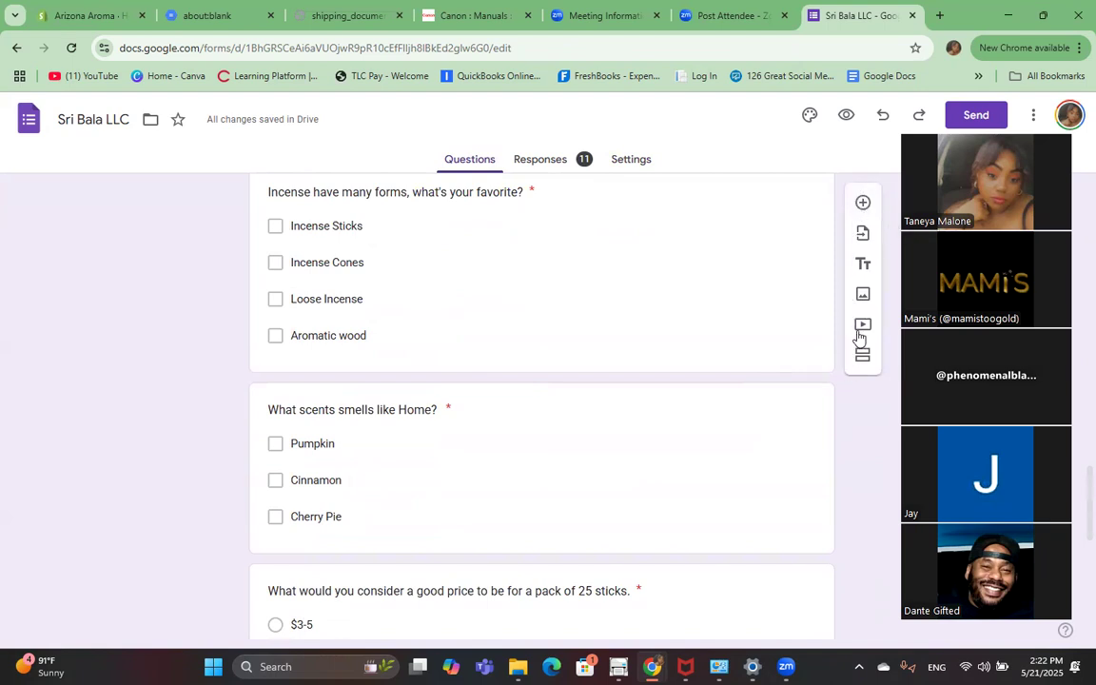
Add a blank multiple-choice question below the form title and delete it again
left_click(863, 204)
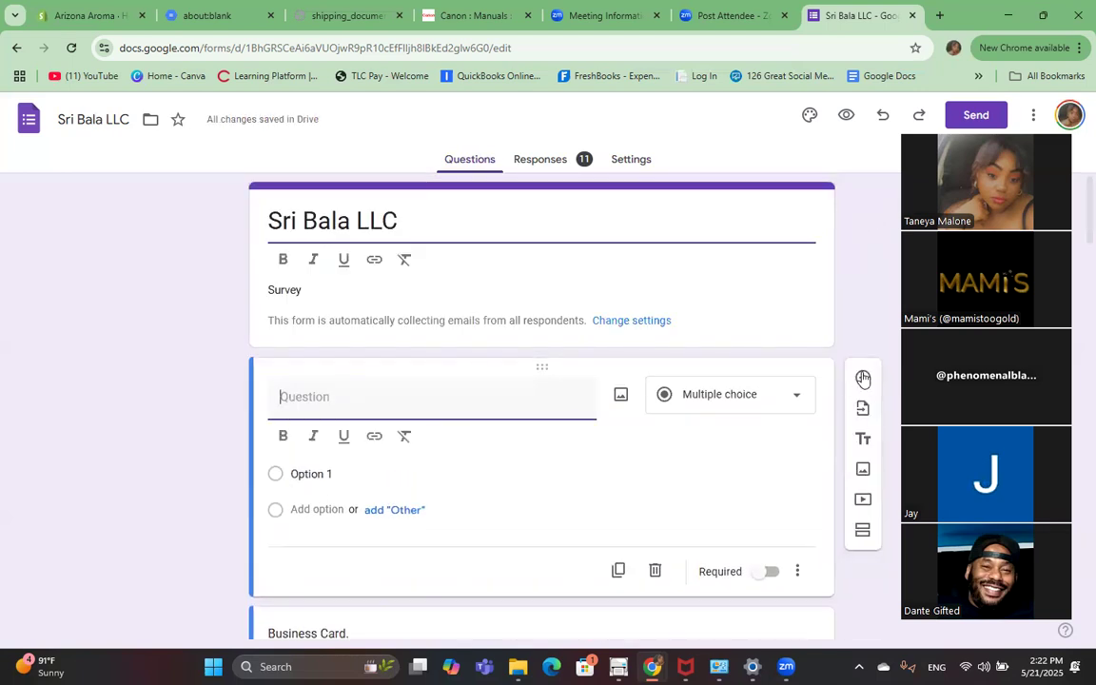
left_click(655, 570)
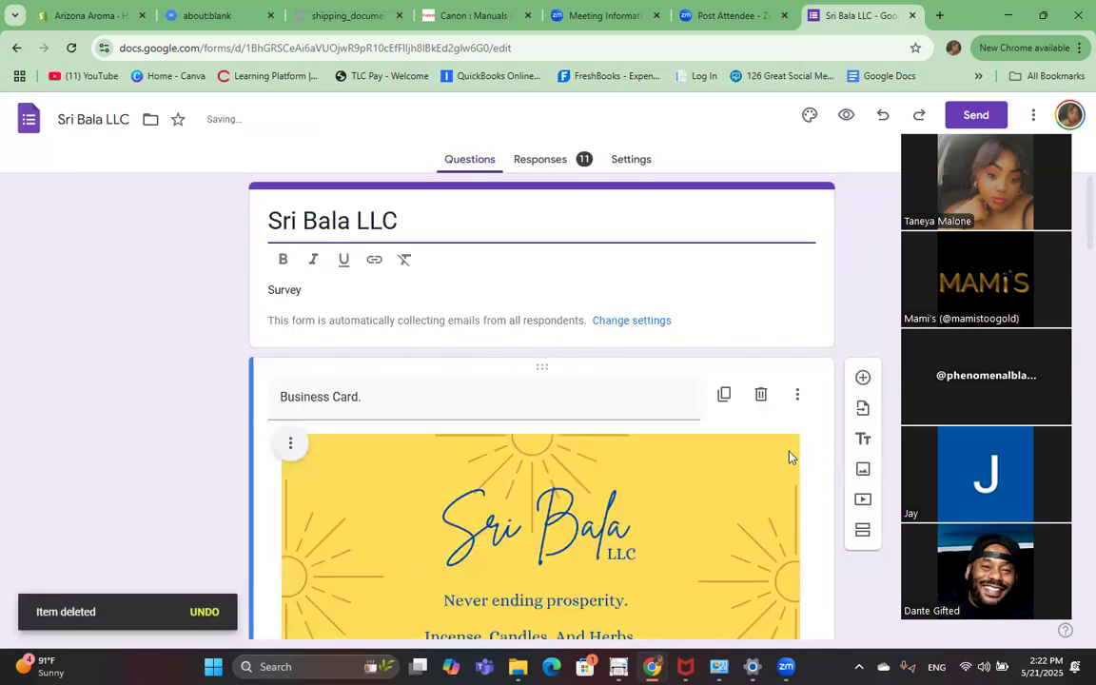
Add a trial question below the business card and switch its type to Paragraph, Short answer and Checkboxes in turn
left_click(863, 376)
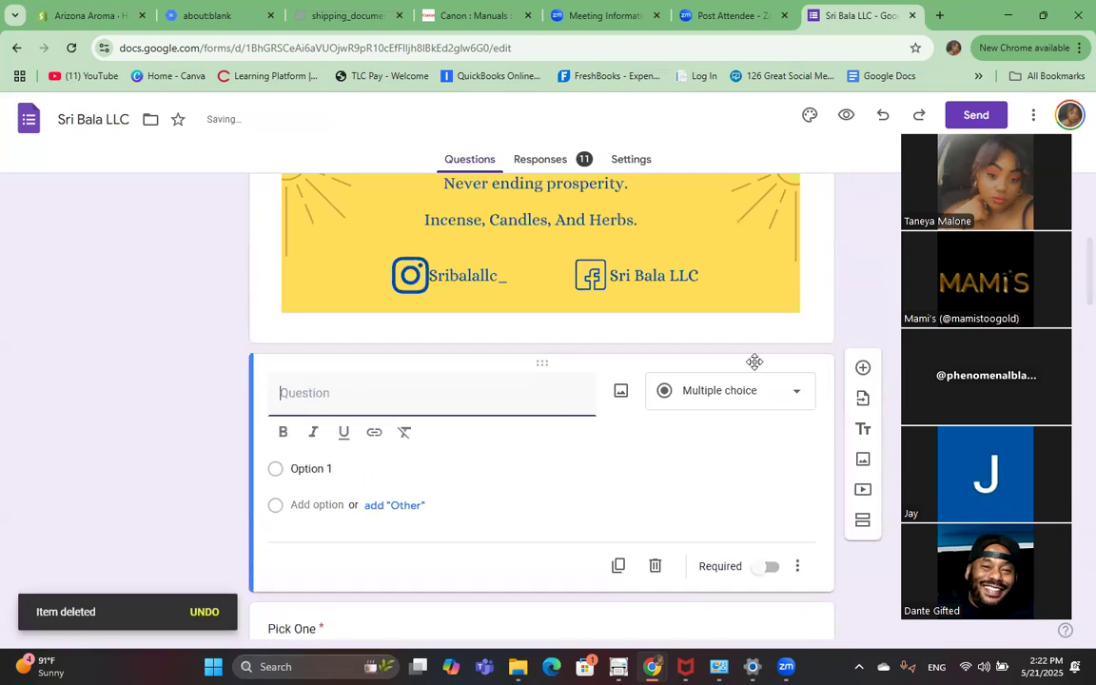
left_click(724, 404)
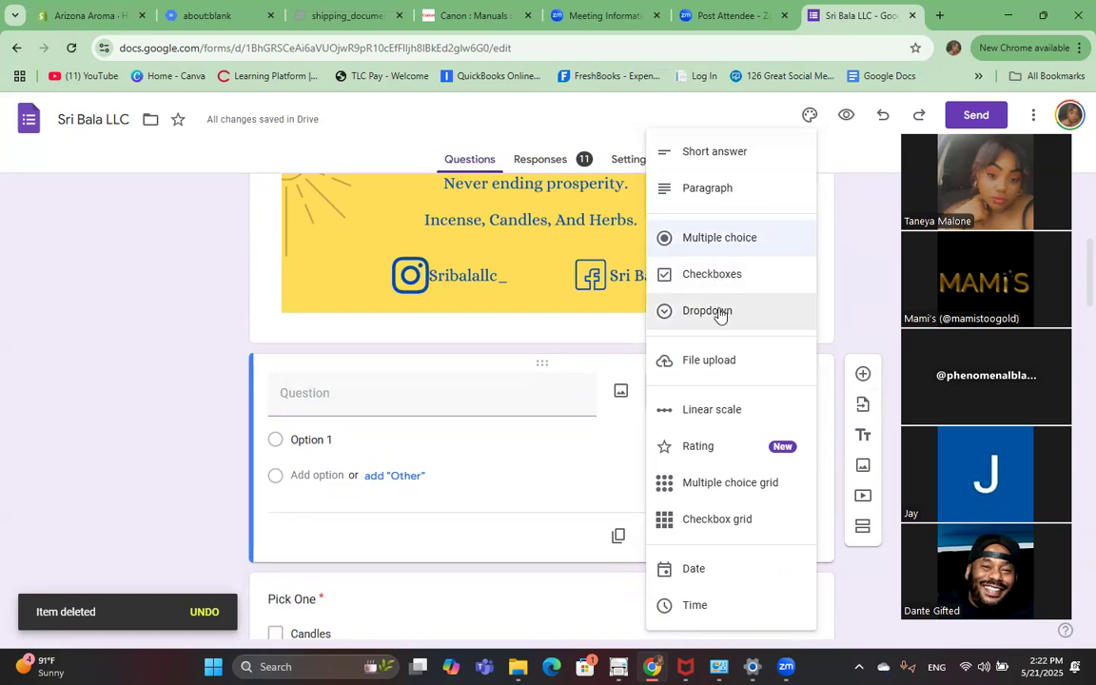
left_click(732, 188)
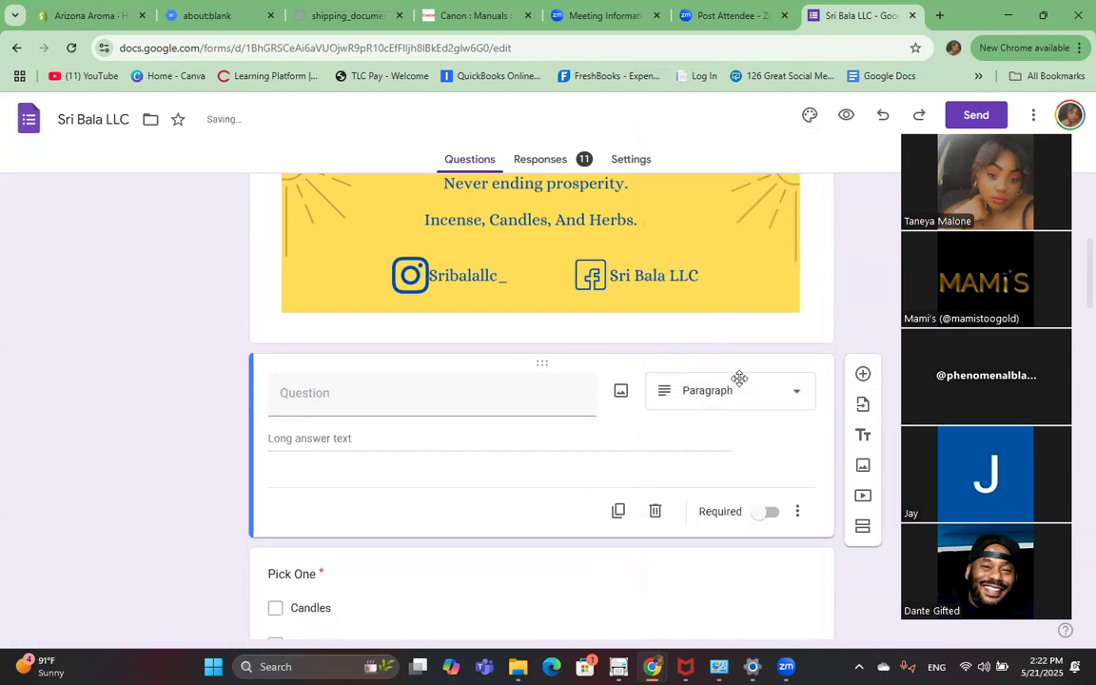
left_click(786, 401)
left_click(722, 151)
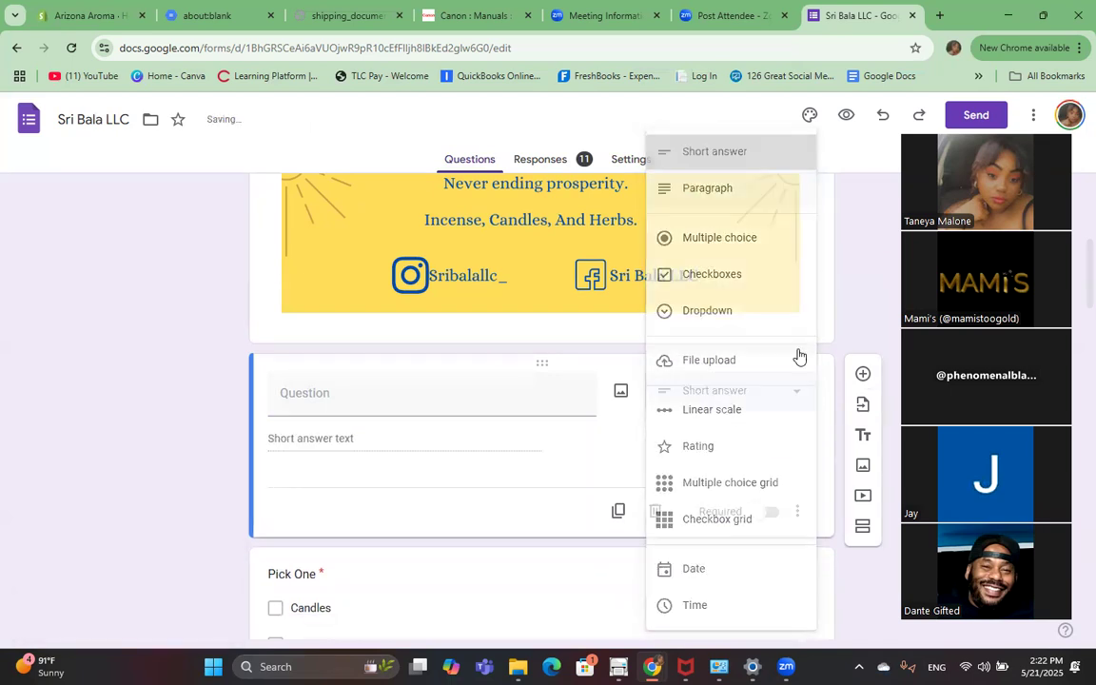
left_click(796, 397)
left_click(746, 275)
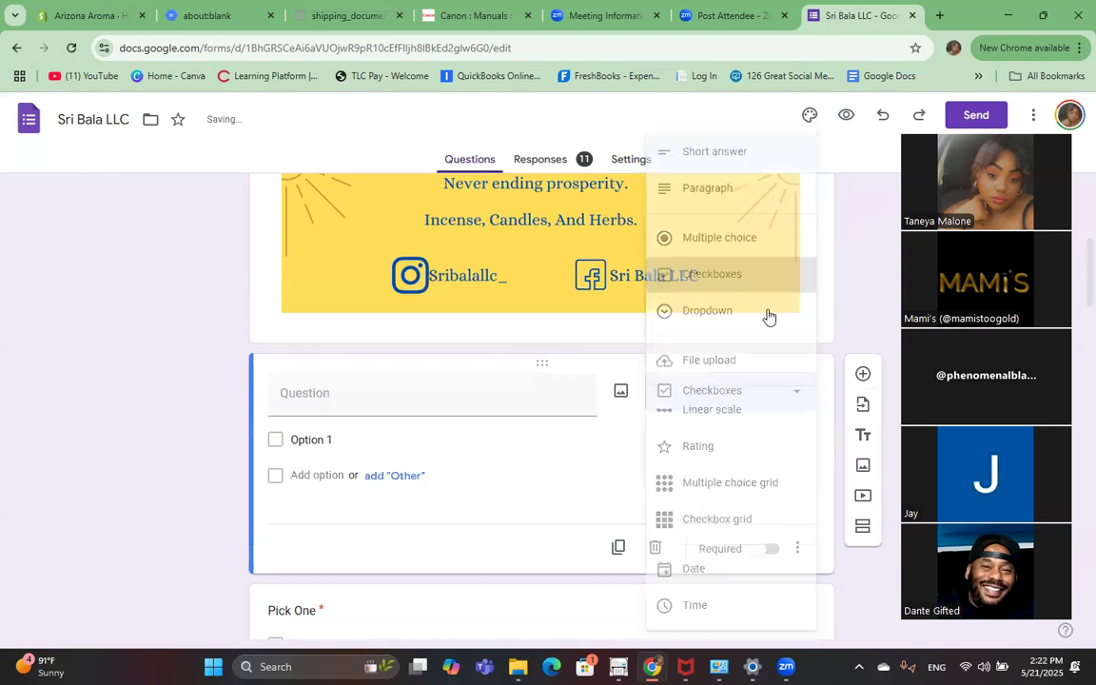
Look over the other available question types, and delete the trial checkbox question
left_click(795, 398)
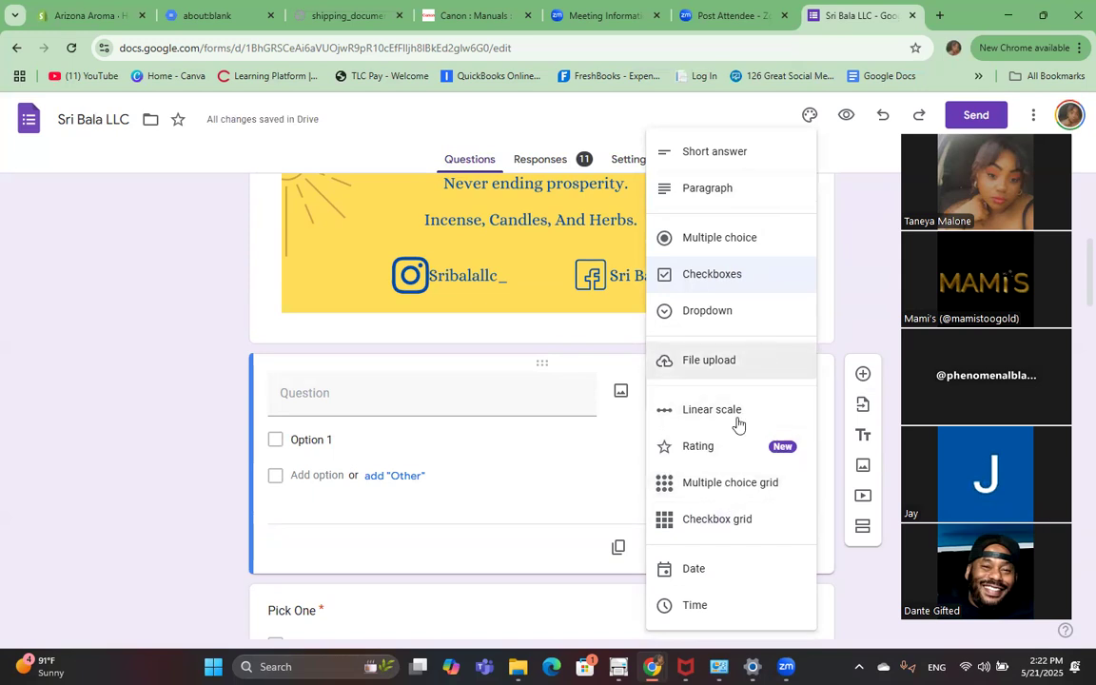
left_click(841, 285)
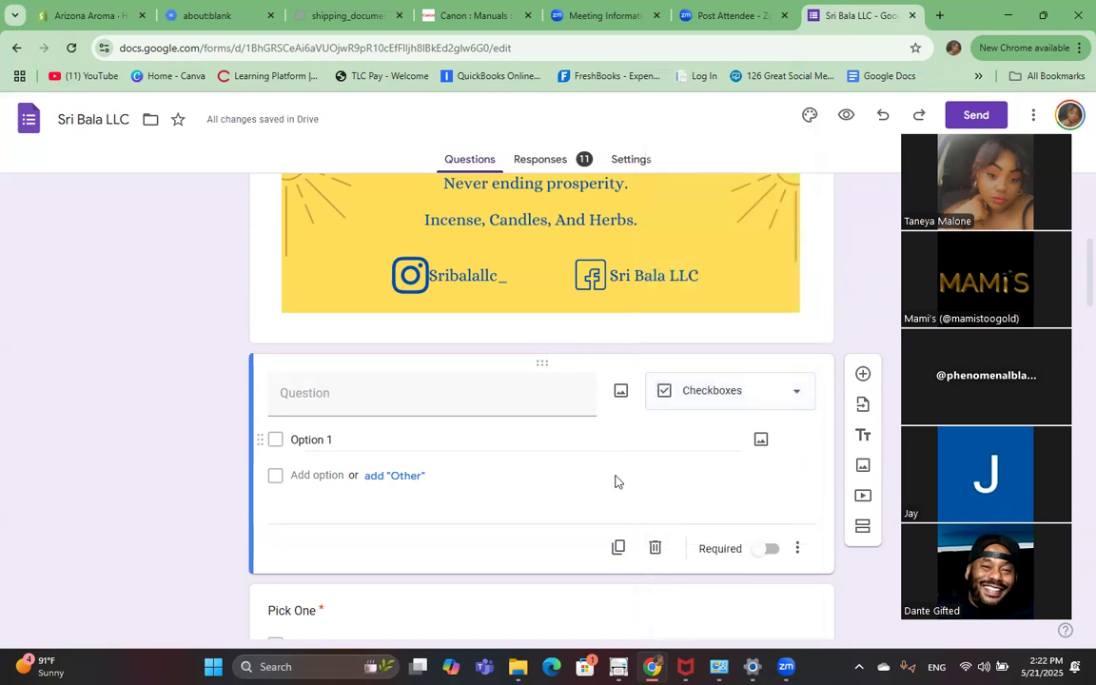
left_click(654, 550)
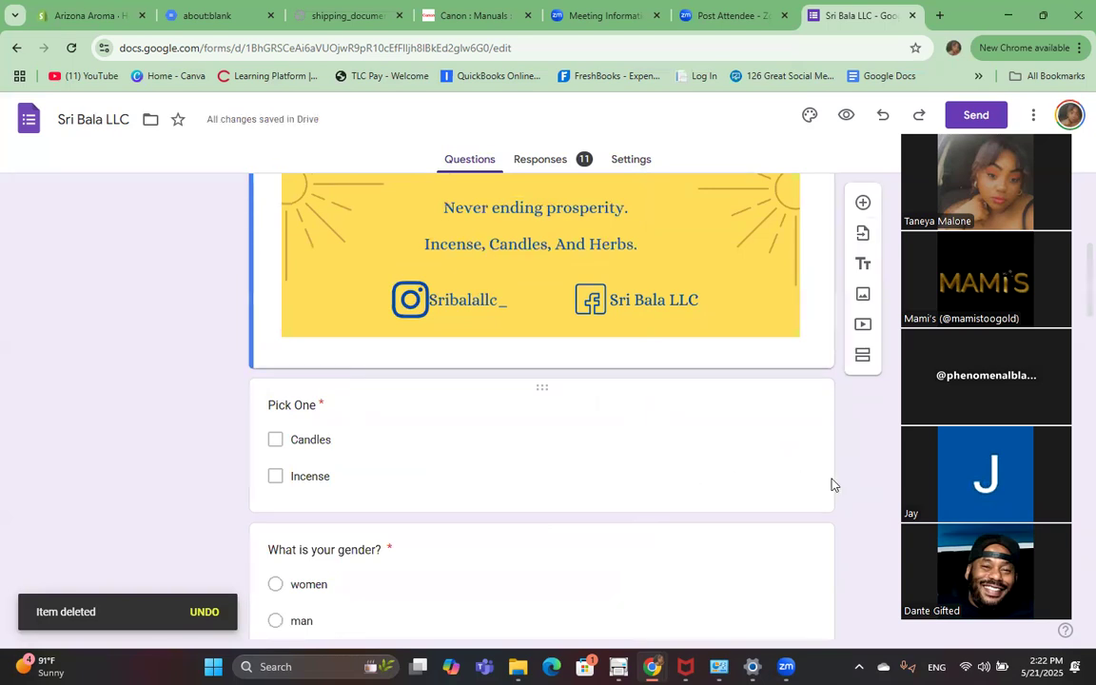
Open the survey's response summary and examine the list of respondents' emails
scroll(828, 483, "up", 4)
left_click(550, 158)
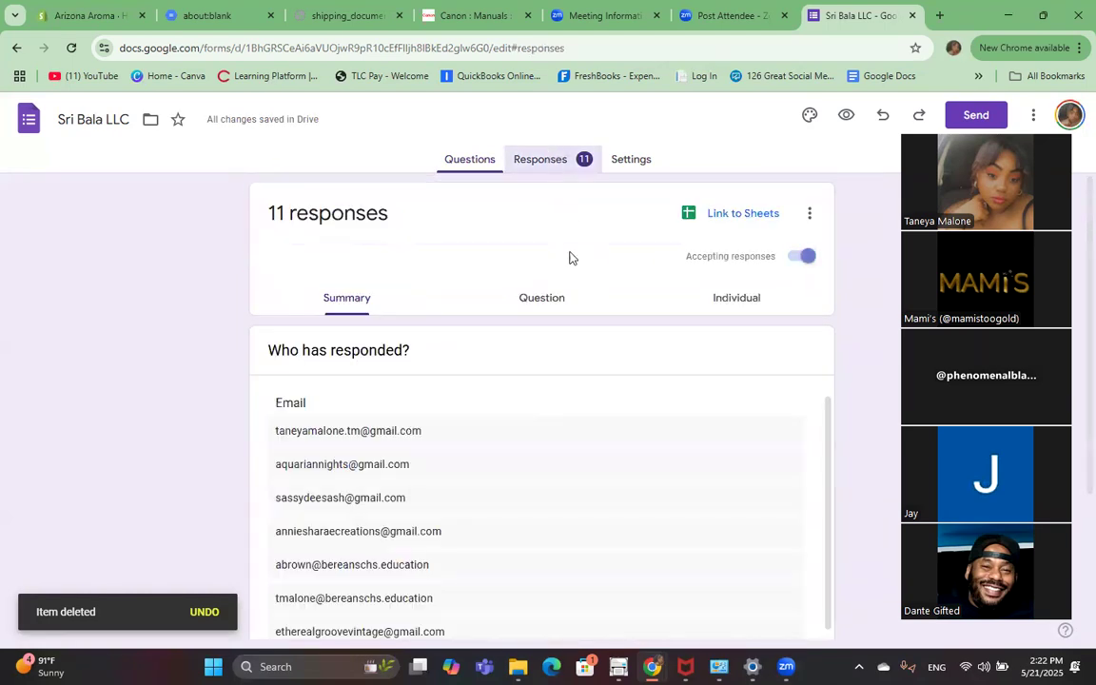
scroll(596, 350, "down", 3)
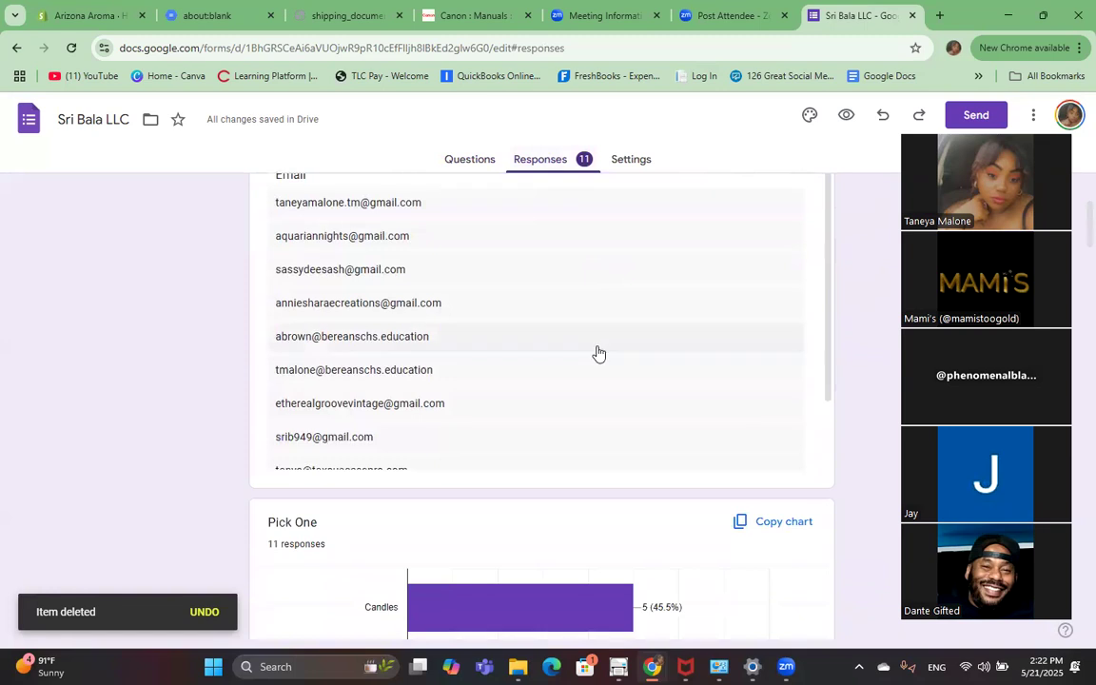
scroll(597, 352, "down", 2)
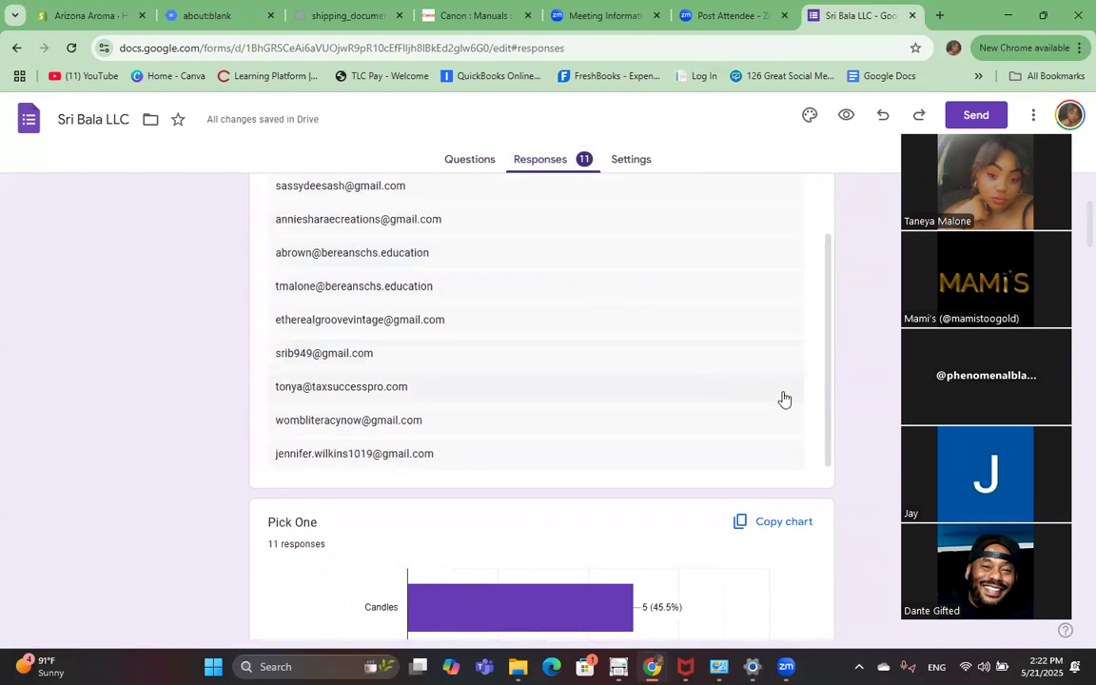
scroll(784, 398, "up", 3)
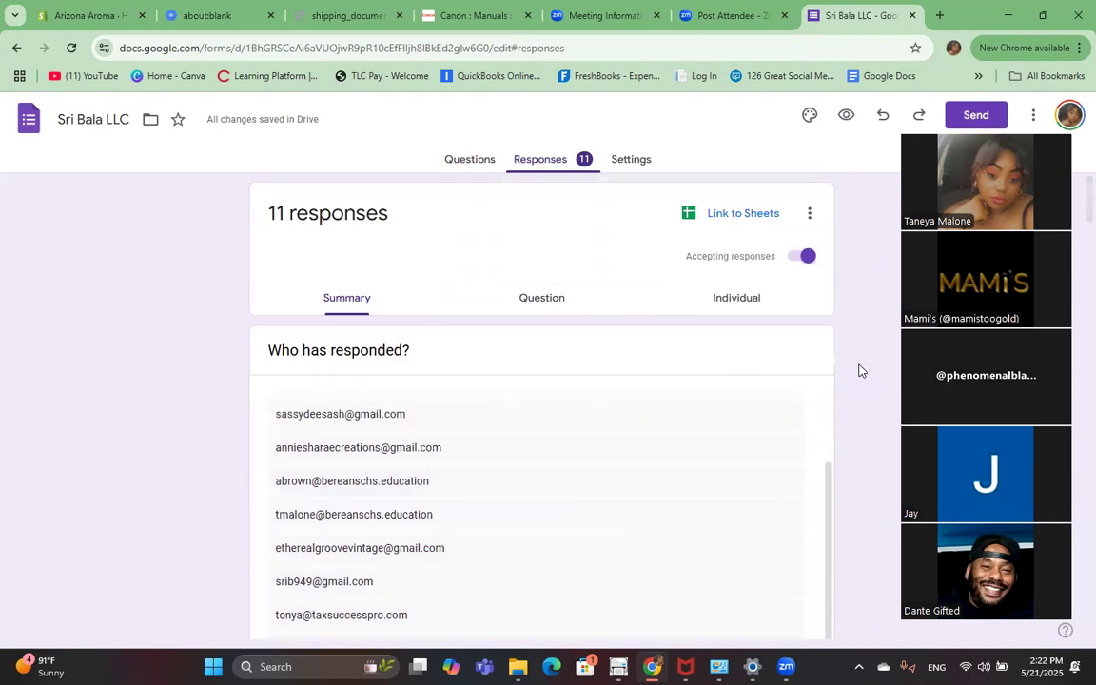
Examine the response charts from Pick One, gender and age group through the calming and focus scent questions
scroll(859, 370, "down", 5)
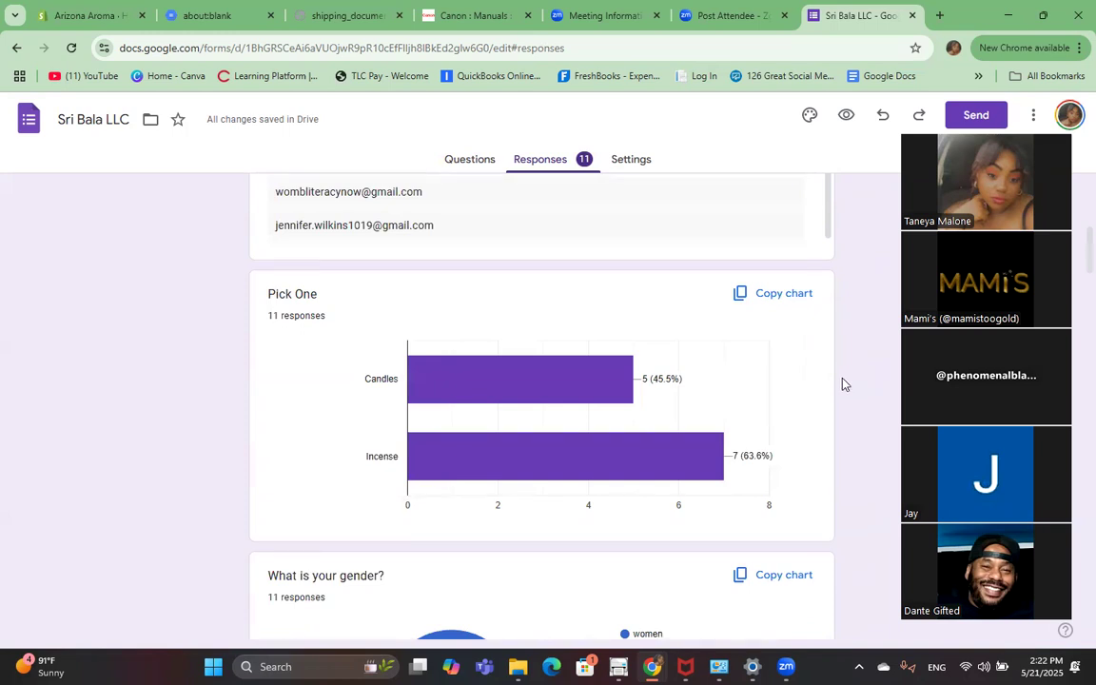
scroll(841, 383, "down", 1)
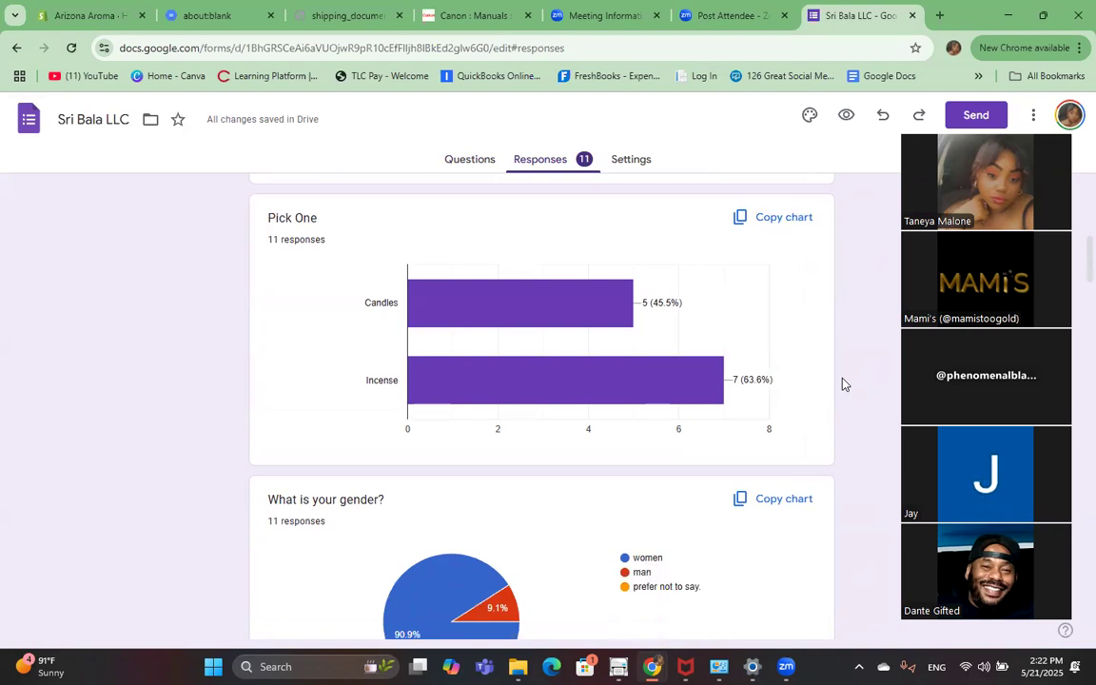
scroll(842, 383, "down", 3)
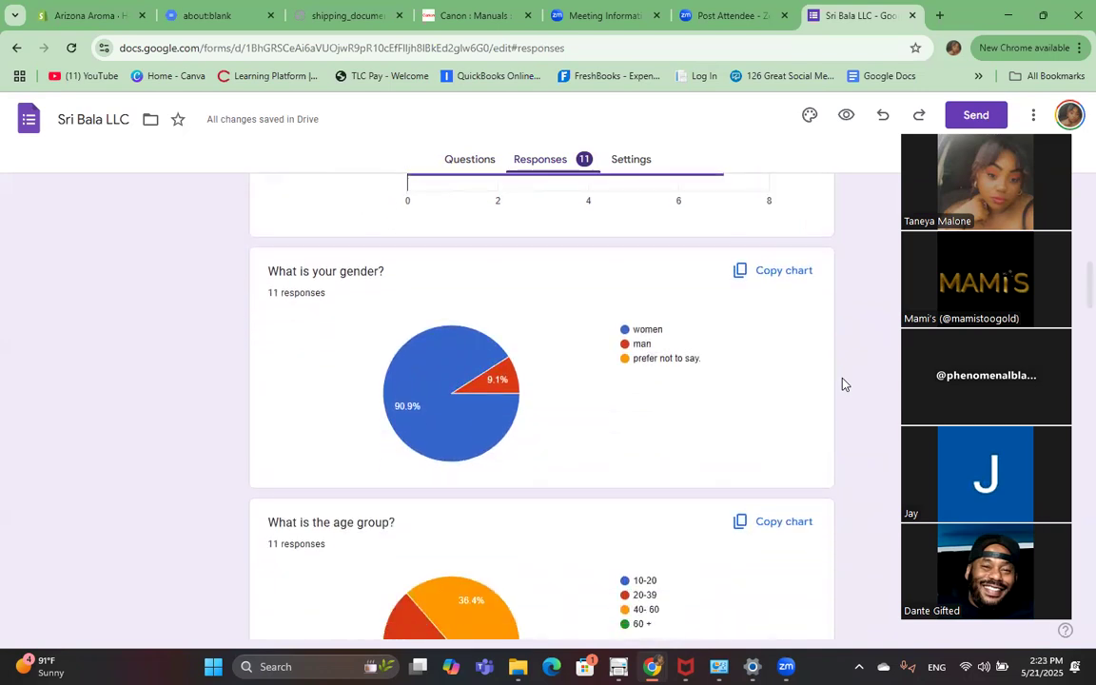
scroll(842, 384, "down", 3)
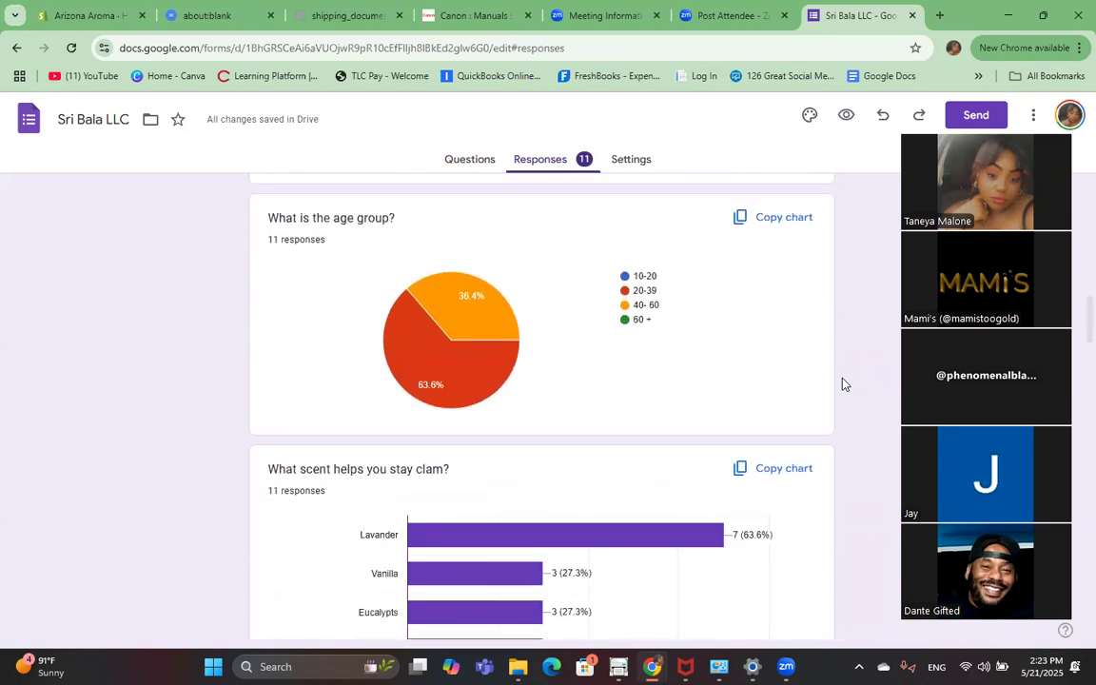
scroll(859, 395, "down", 2)
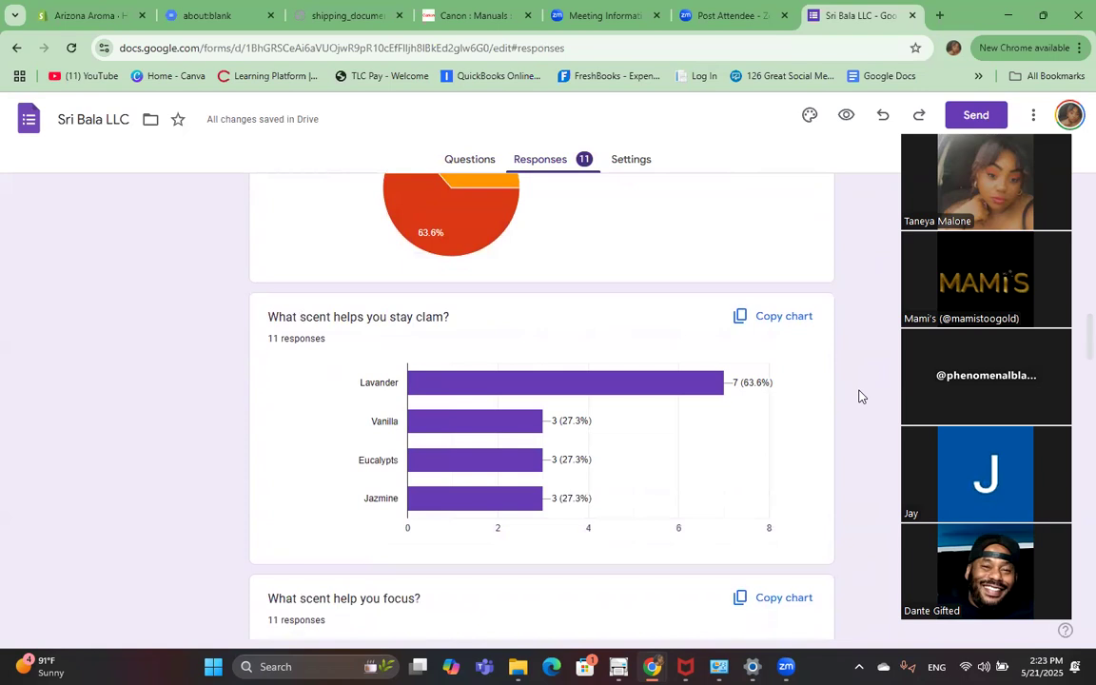
scroll(859, 396, "down", 2)
scroll(859, 395, "down", 1)
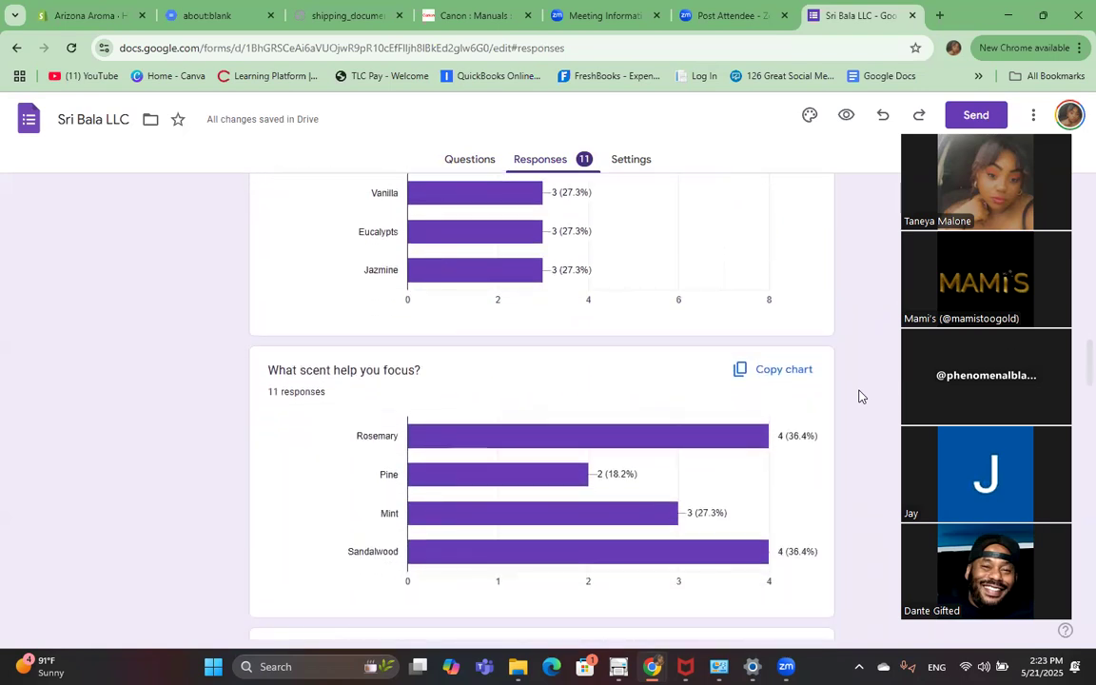
Review the answers on why people don't buy incense and the charts for incense forms, home scents, and incense and candle prices
scroll(859, 396, "down", 5)
scroll(857, 398, "down", 2)
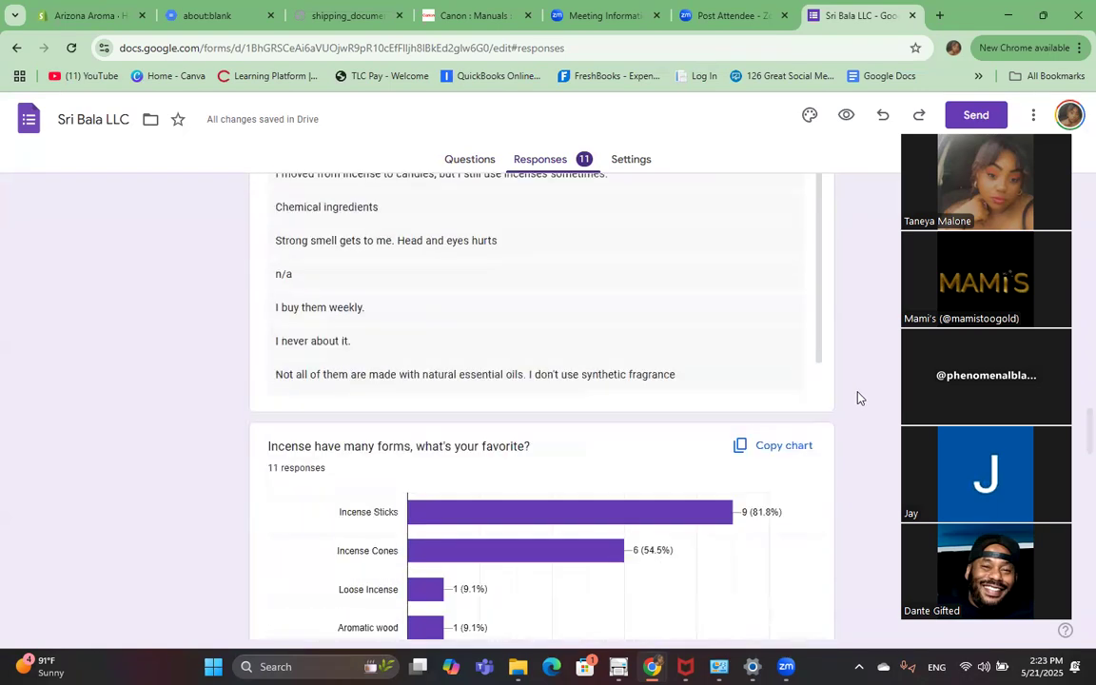
scroll(857, 398, "down", 5)
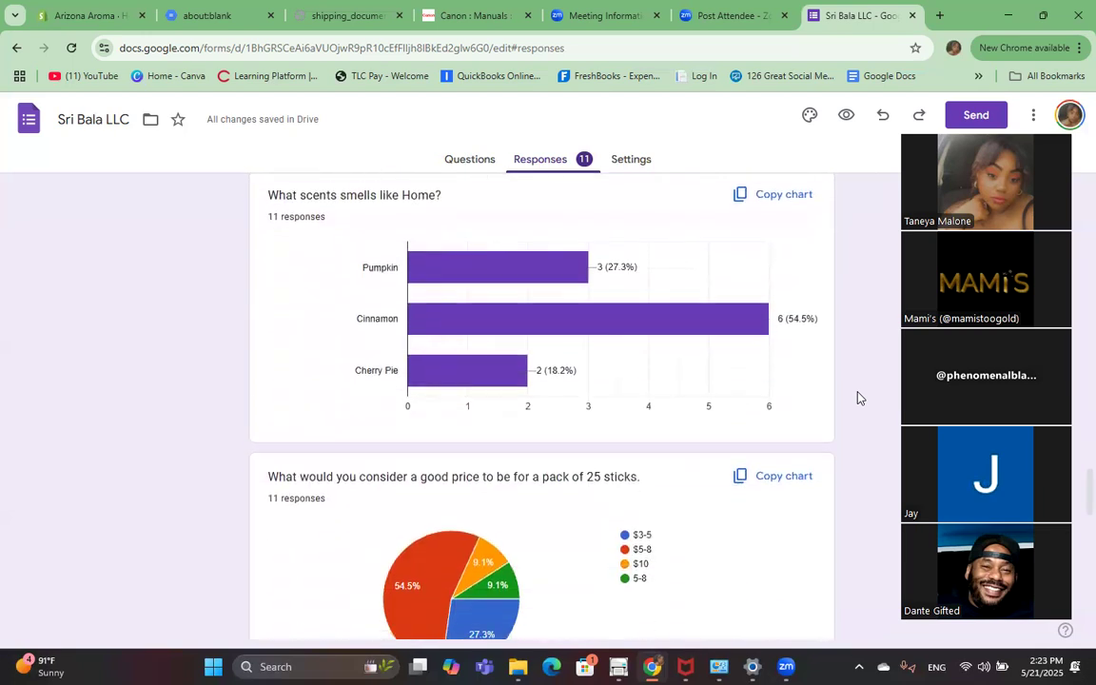
scroll(857, 397, "down", 4)
scroll(855, 399, "up", 2)
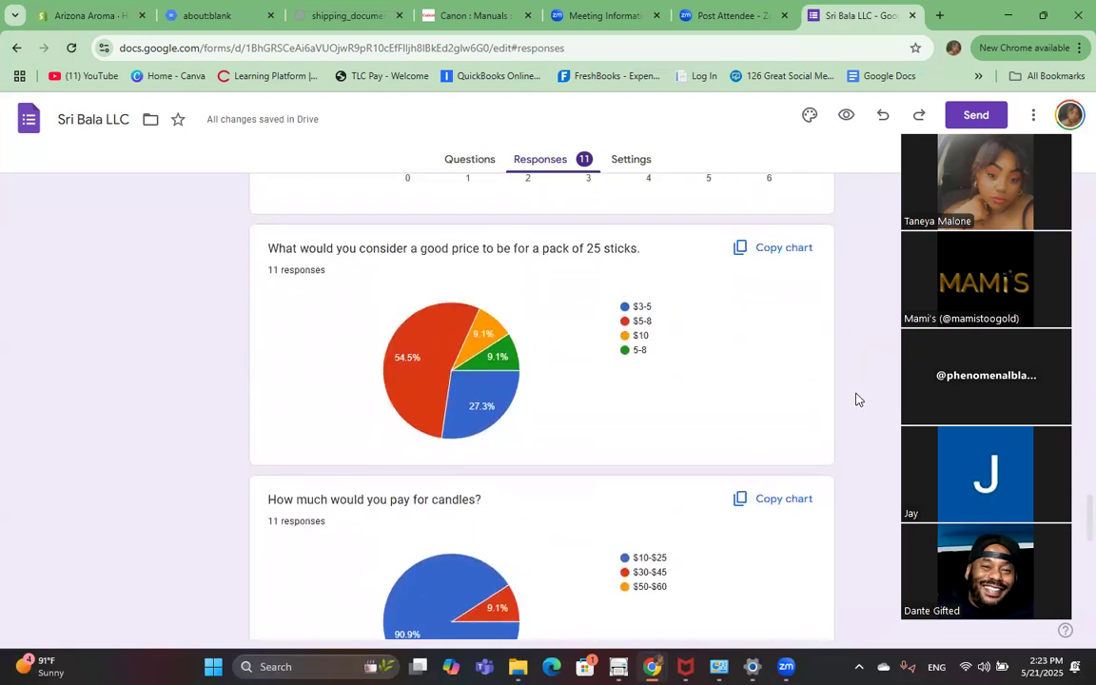
Look back over the response charts up to Pick One, and return to the survey's questions
scroll(855, 399, "up", 6)
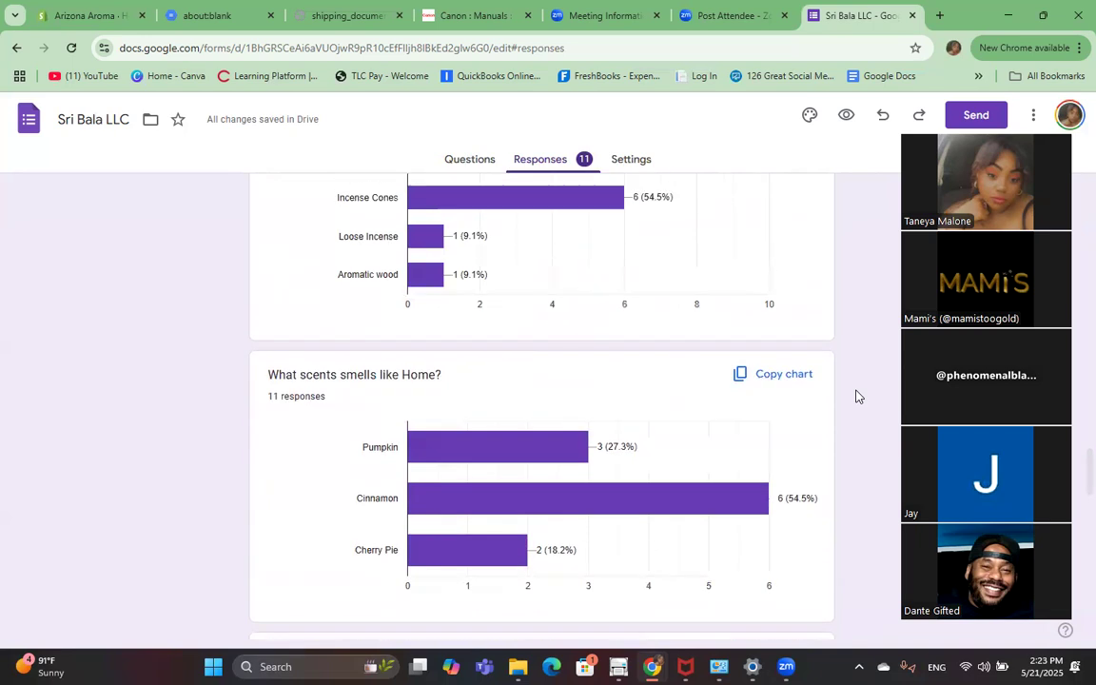
scroll(857, 392, "up", 13)
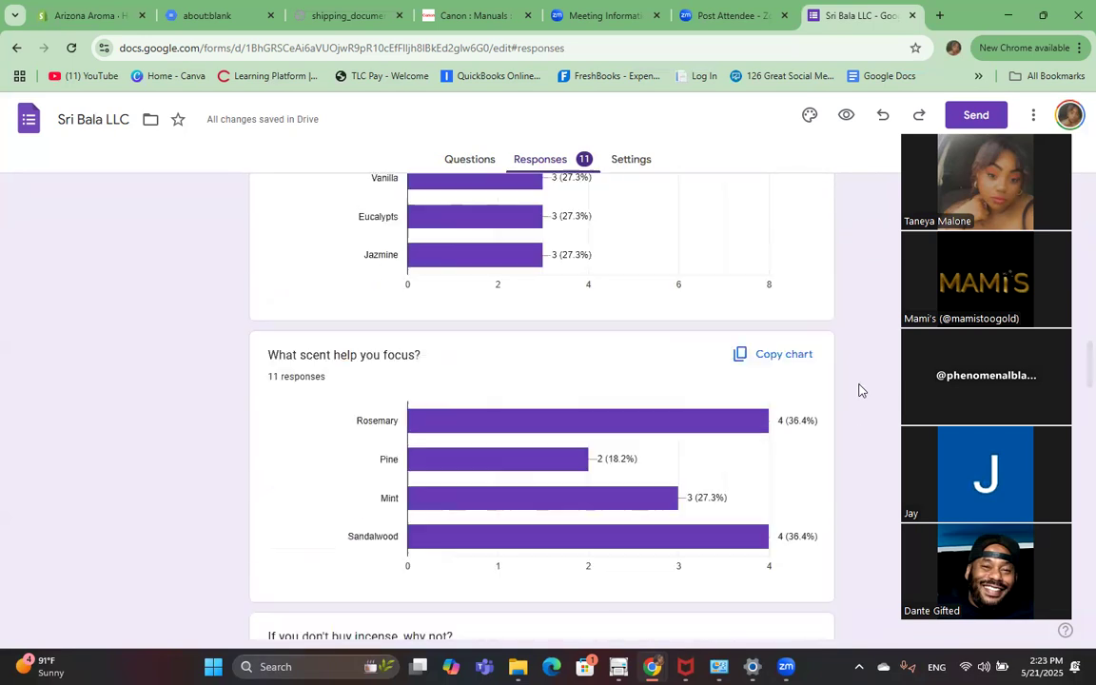
scroll(857, 390, "up", 7)
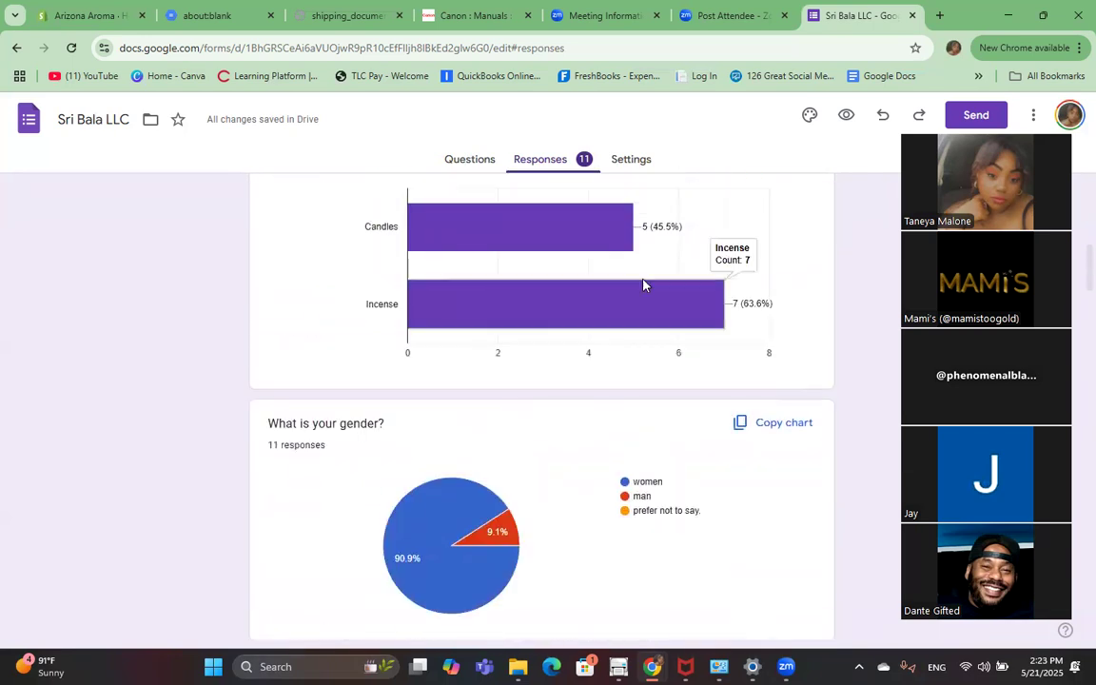
left_click(470, 160)
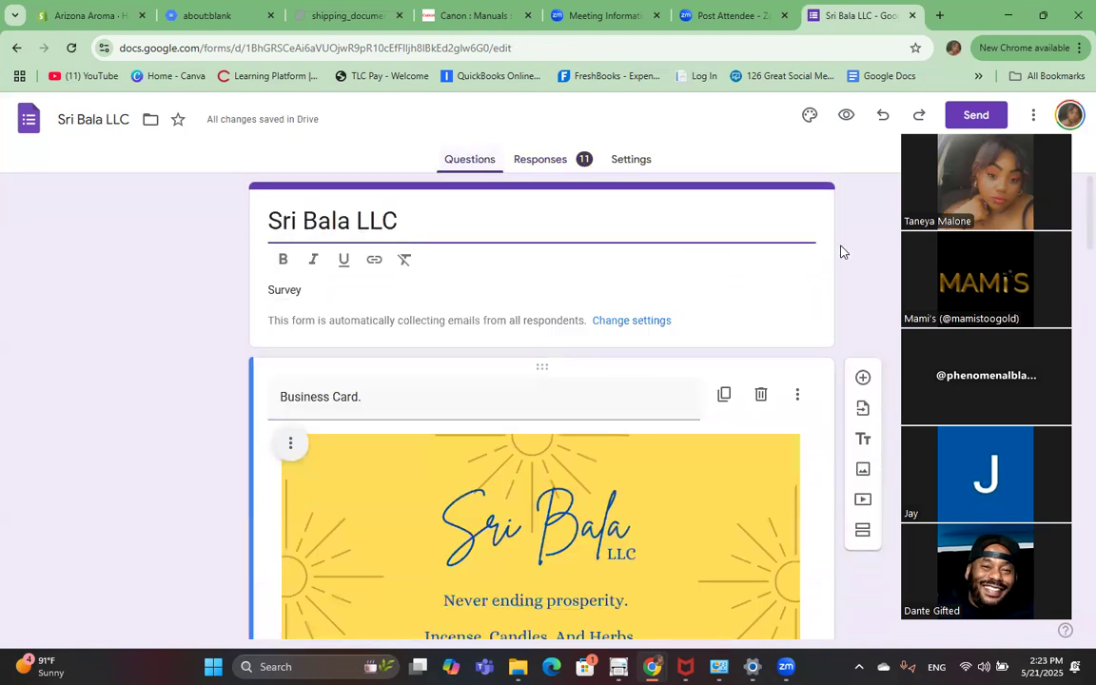